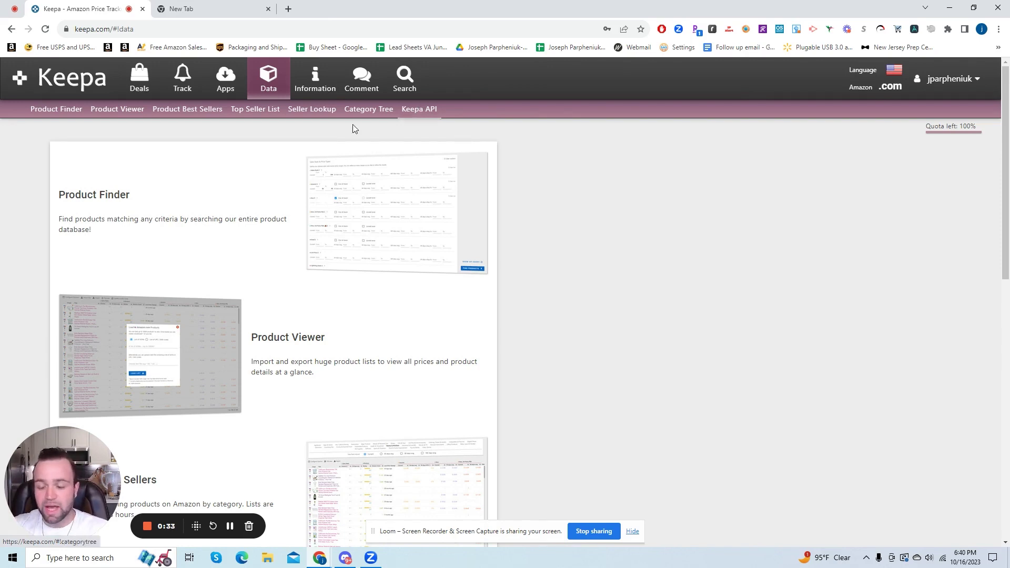
Step: Switch from Keepa's Data overview to the blank new tab
{"action": "left_click", "coordinate": [235, 5]}
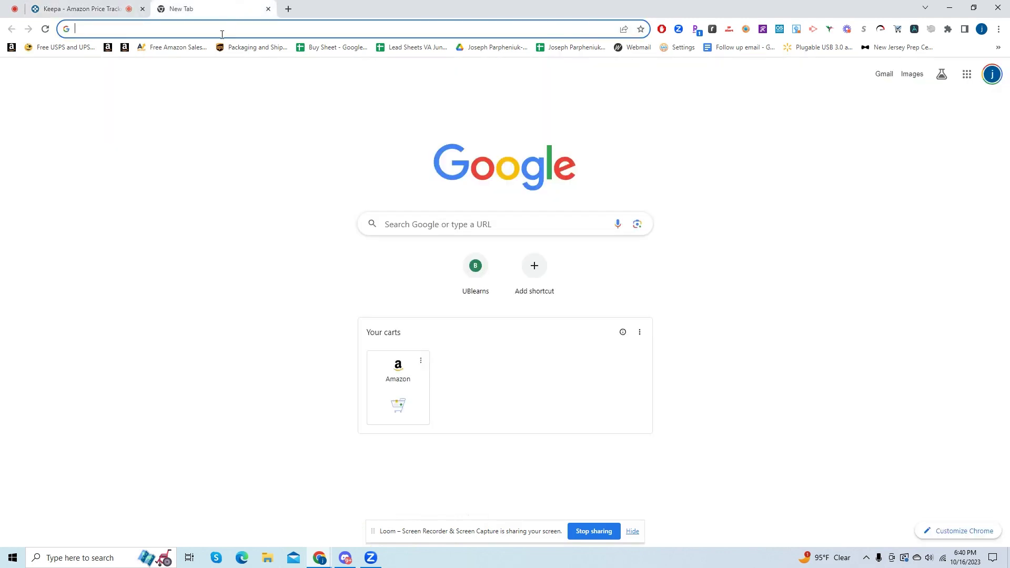
Step: Search Google for 'stanley cups amazon' and scroll down through the results
{"action": "left_click", "coordinate": [100, 4]}
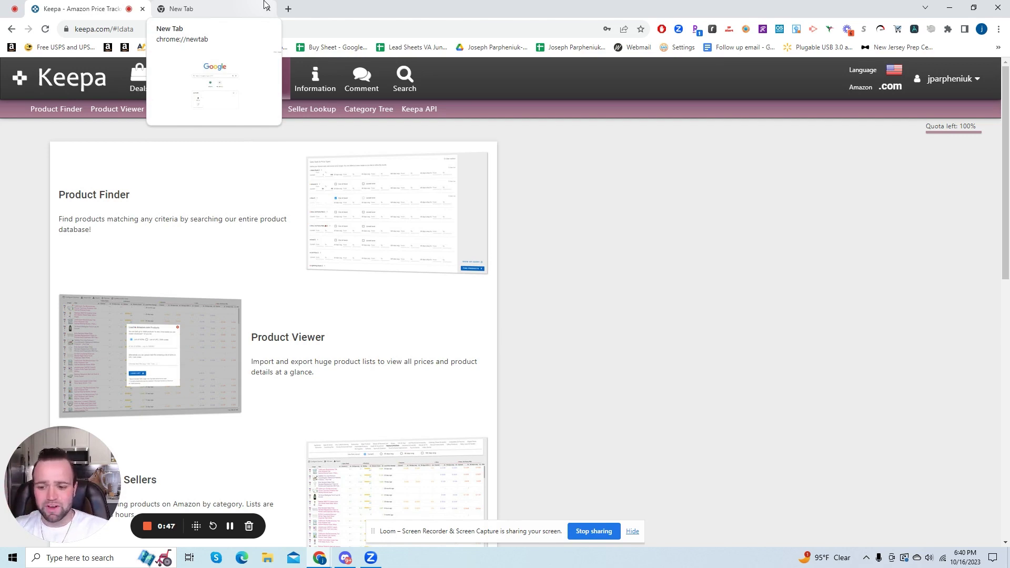
{"action": "left_click", "coordinate": [256, 4]}
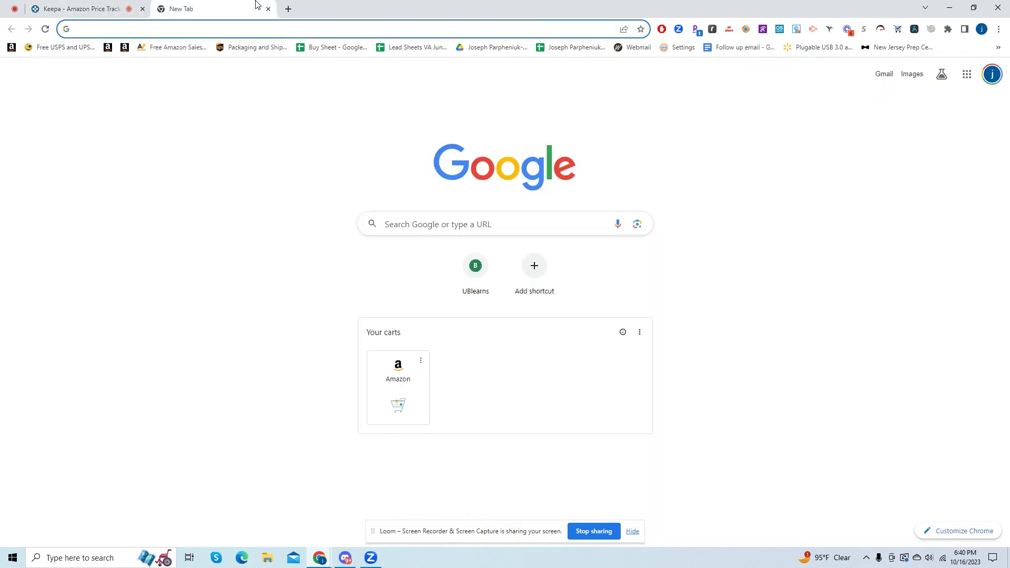
{"action": "type", "text": "stanle"}
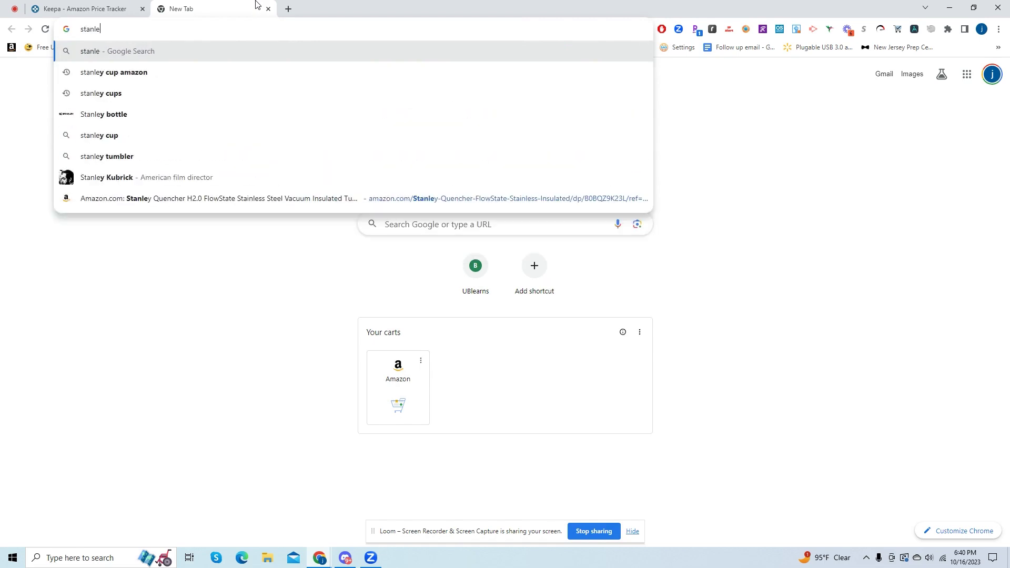
{"action": "type", "text": "y cu"}
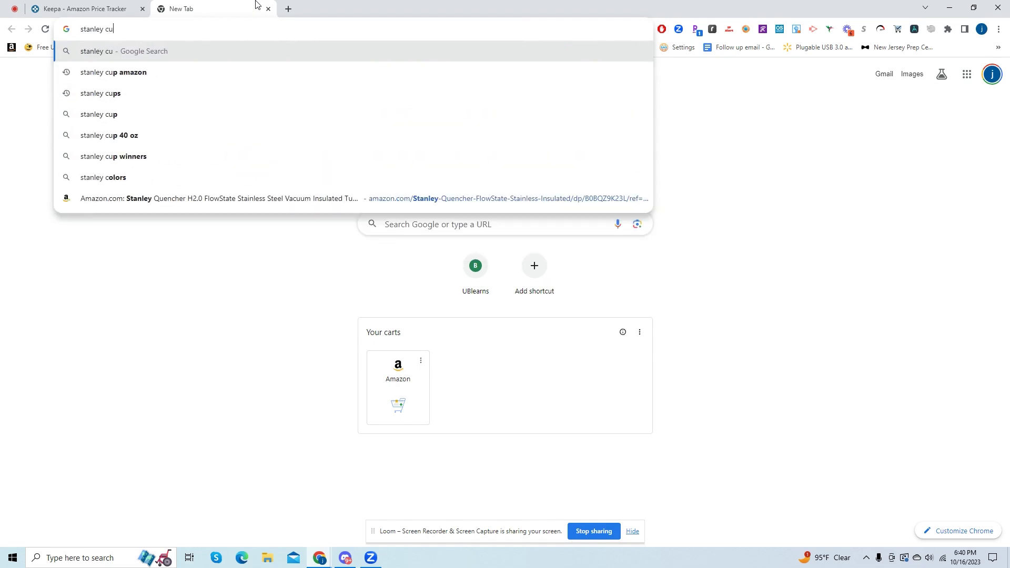
{"action": "type", "text": "ps amazon"}
{"action": "key", "text": "Return"}
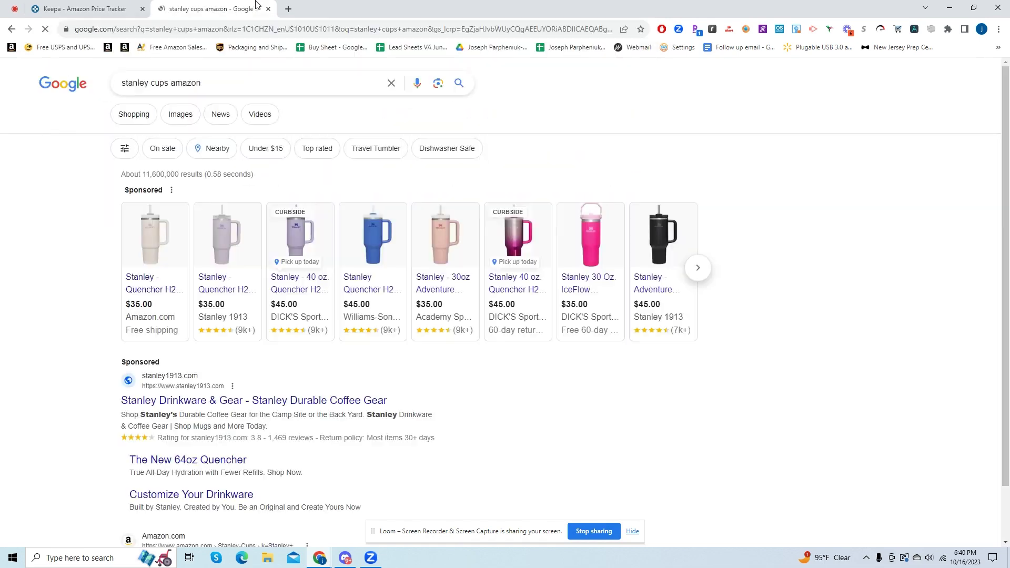
{"action": "scroll", "coordinate": [112, 221], "scroll_direction": "down", "scroll_amount": 3}
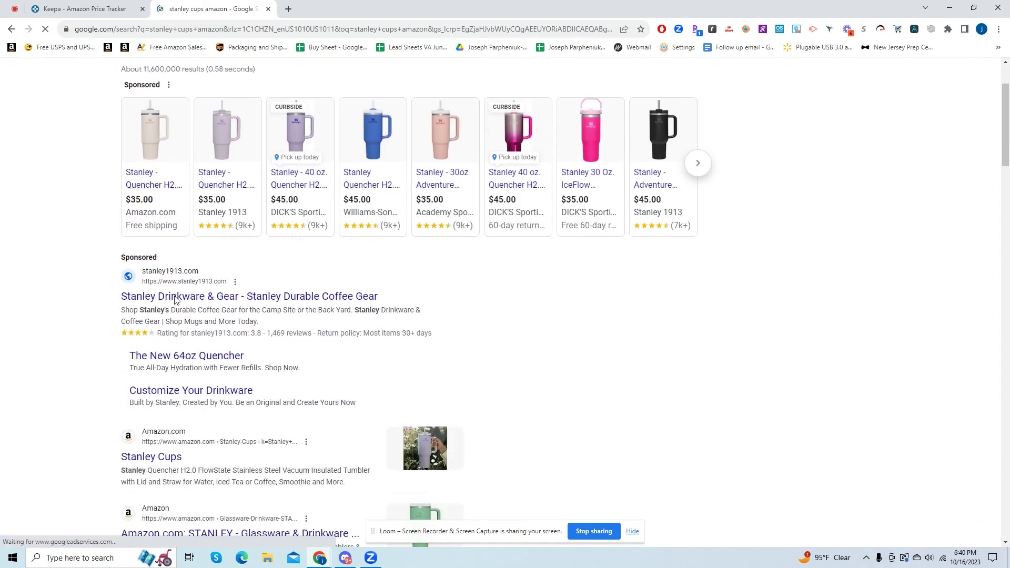
{"action": "scroll", "coordinate": [179, 287], "scroll_direction": "down", "scroll_amount": 2}
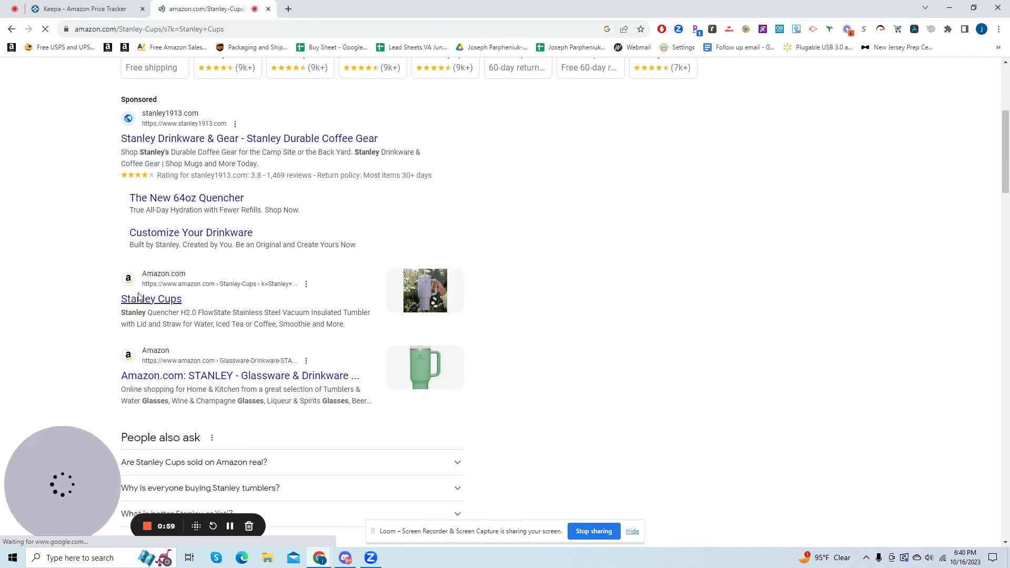
{"action": "scroll", "coordinate": [339, 377], "scroll_direction": "down", "scroll_amount": 3}
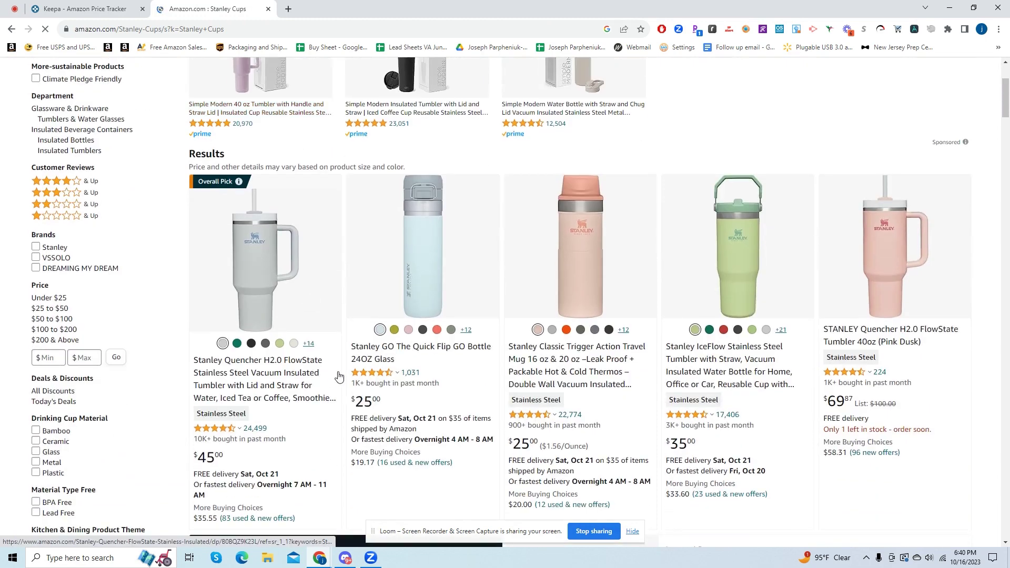
{"action": "scroll", "coordinate": [395, 388], "scroll_direction": "down", "scroll_amount": 3}
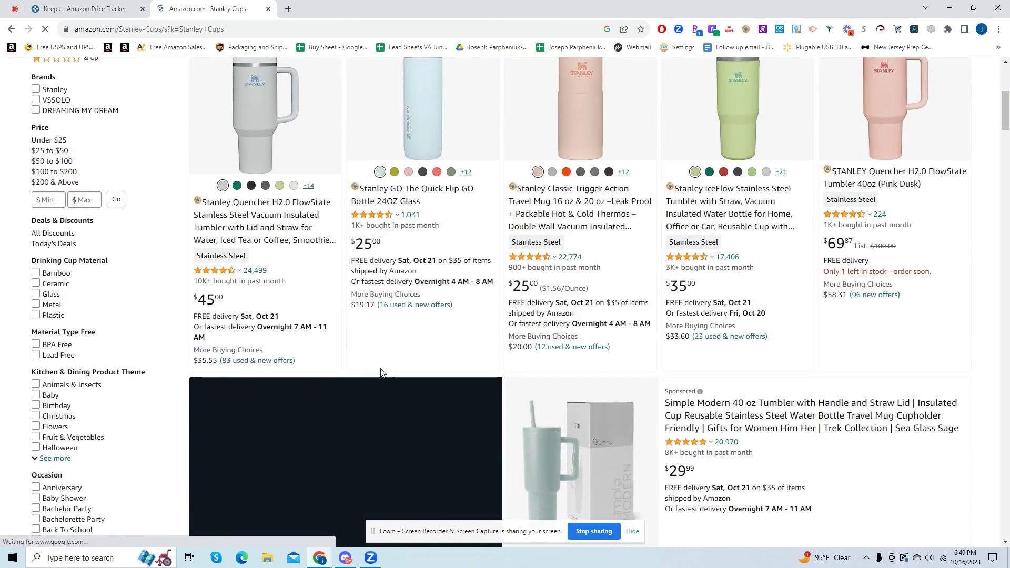
{"action": "mouse_move", "coordinate": [375, 293]}
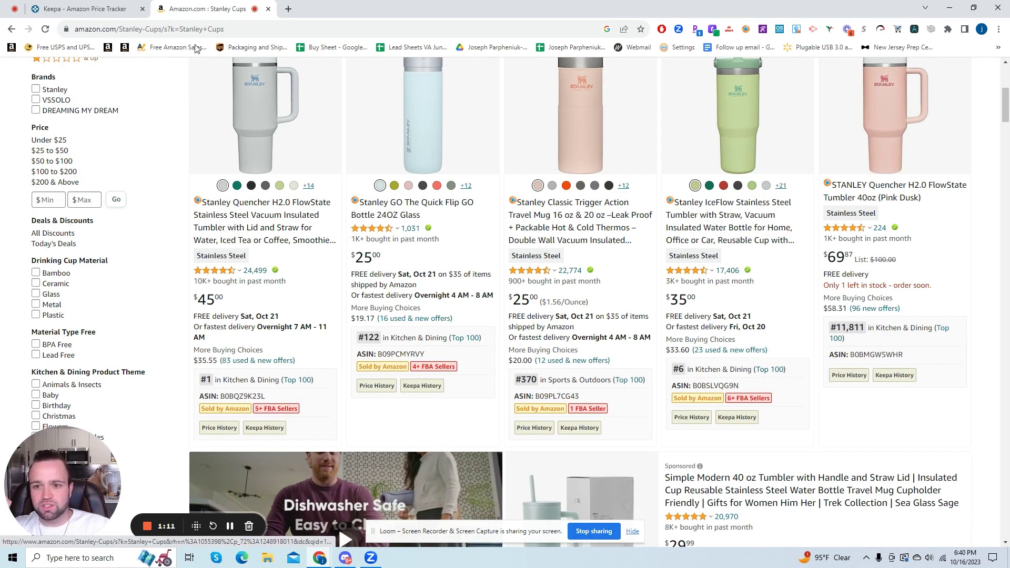
{"action": "left_click", "coordinate": [287, 8]}
{"action": "type", "text": "ds quick vi"}
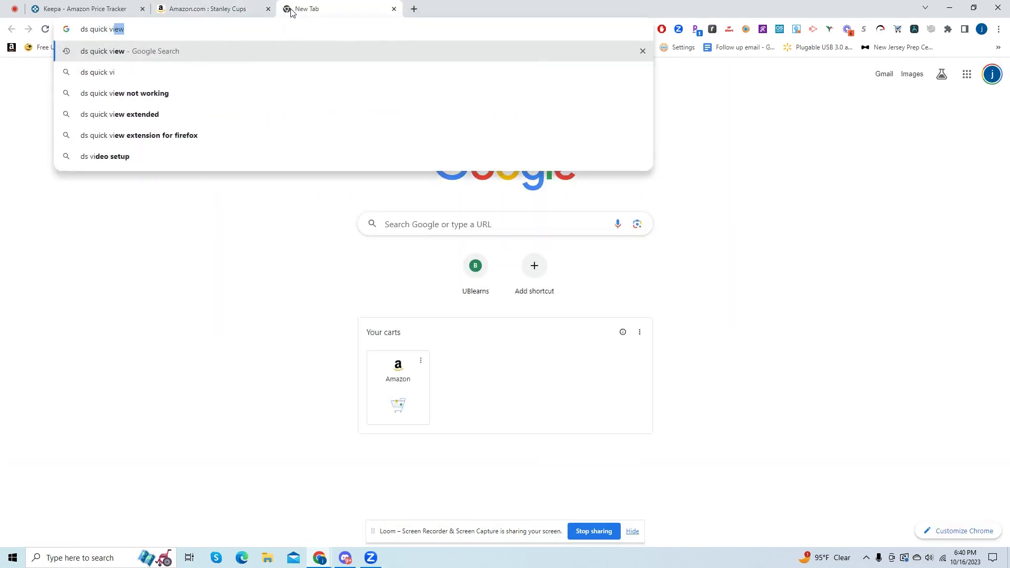
{"action": "key", "text": "Return"}
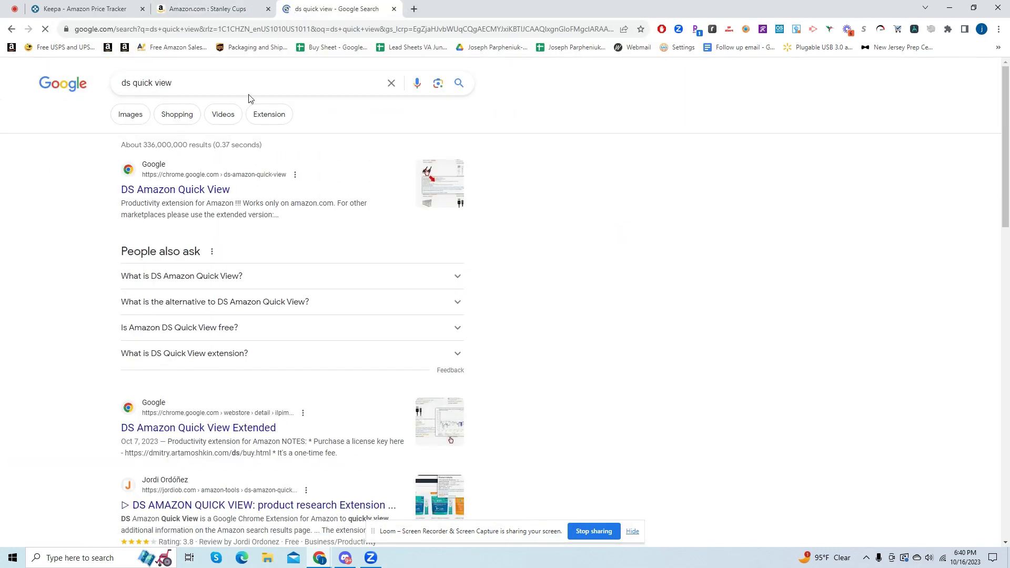
{"action": "left_click", "coordinate": [129, 191]}
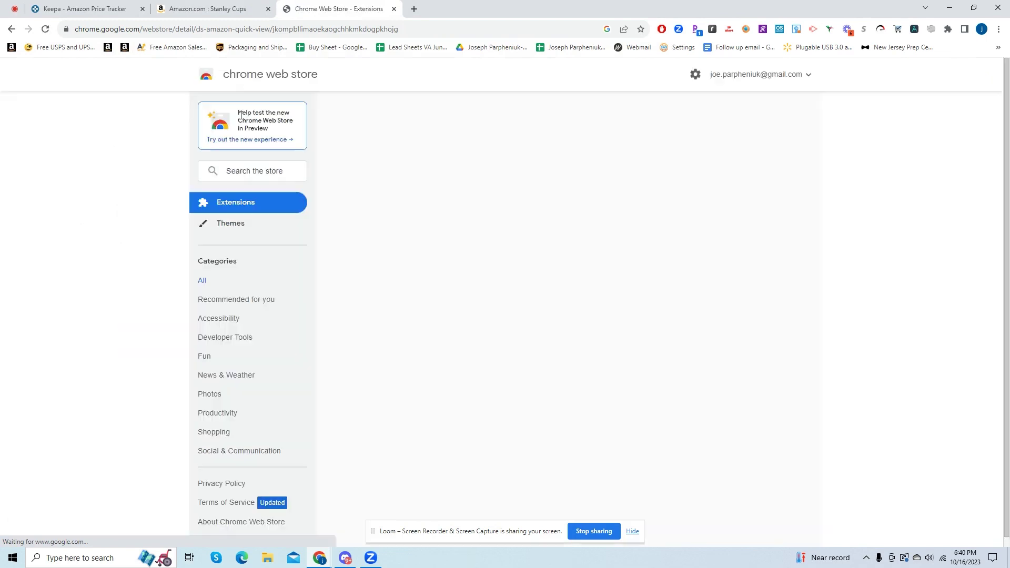
{"action": "left_click", "coordinate": [394, 9]}
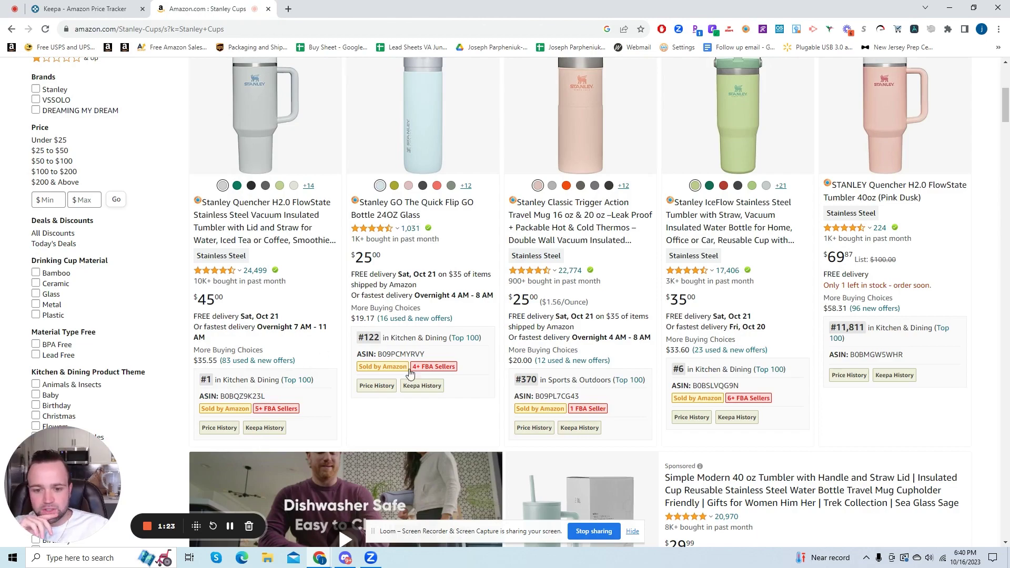
Step: Scroll Amazon's Stanley results and check the blue 40oz Chambray tumbler's Keepa popup
{"action": "scroll", "coordinate": [413, 368], "scroll_direction": "up", "scroll_amount": 2}
{"action": "scroll", "coordinate": [338, 473], "scroll_direction": "down", "scroll_amount": 7}
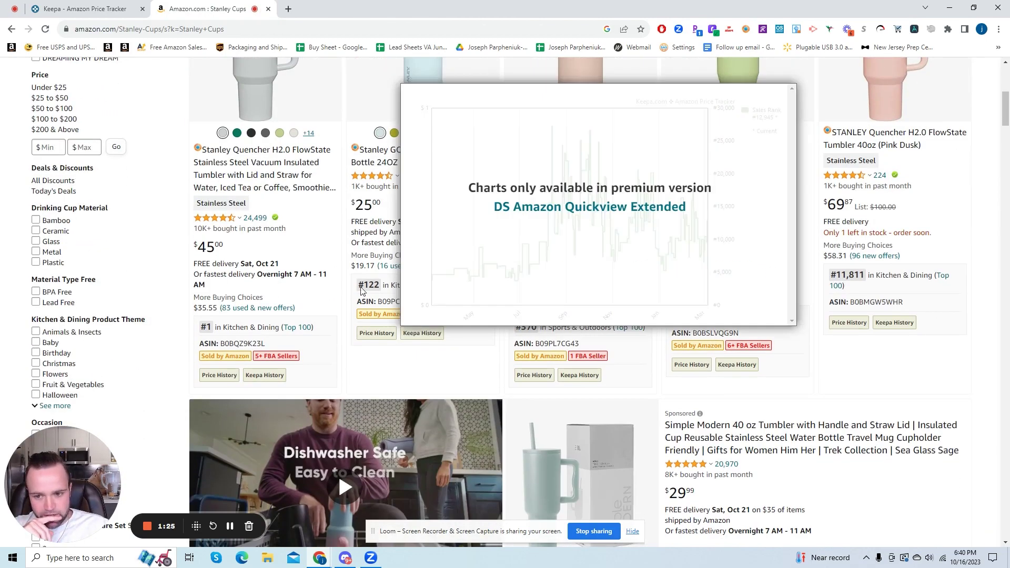
{"action": "scroll", "coordinate": [263, 294], "scroll_direction": "up", "scroll_amount": 1}
{"action": "scroll", "coordinate": [258, 252], "scroll_direction": "down", "scroll_amount": 5}
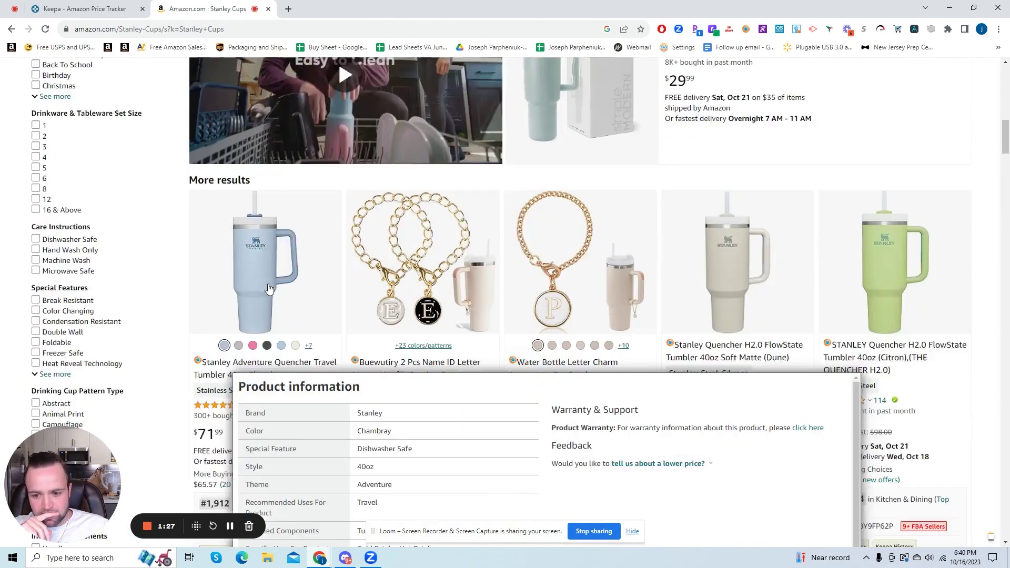
{"action": "mouse_move", "coordinate": [247, 217]}
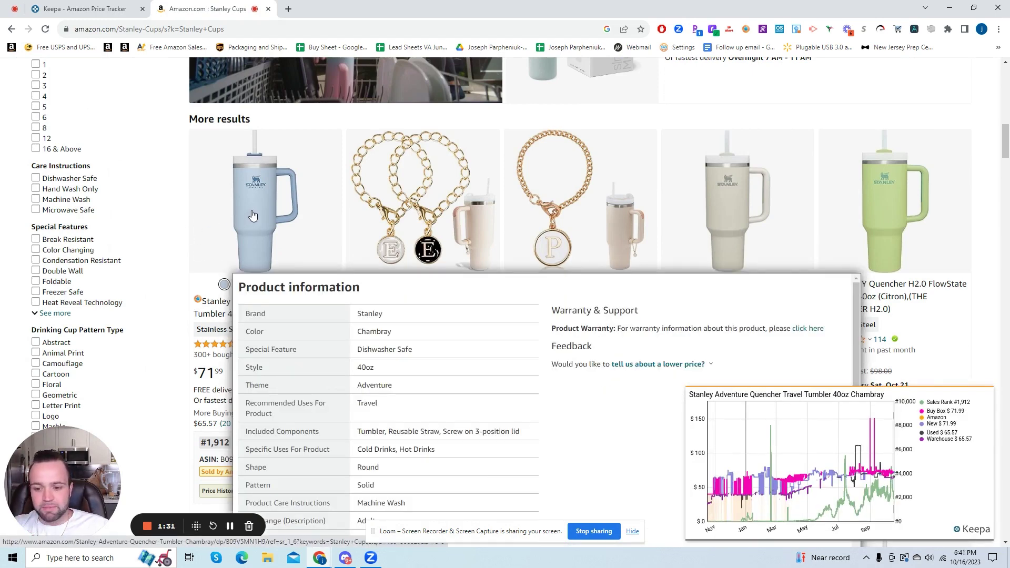
{"action": "scroll", "coordinate": [254, 212], "scroll_direction": "down", "scroll_amount": 2}
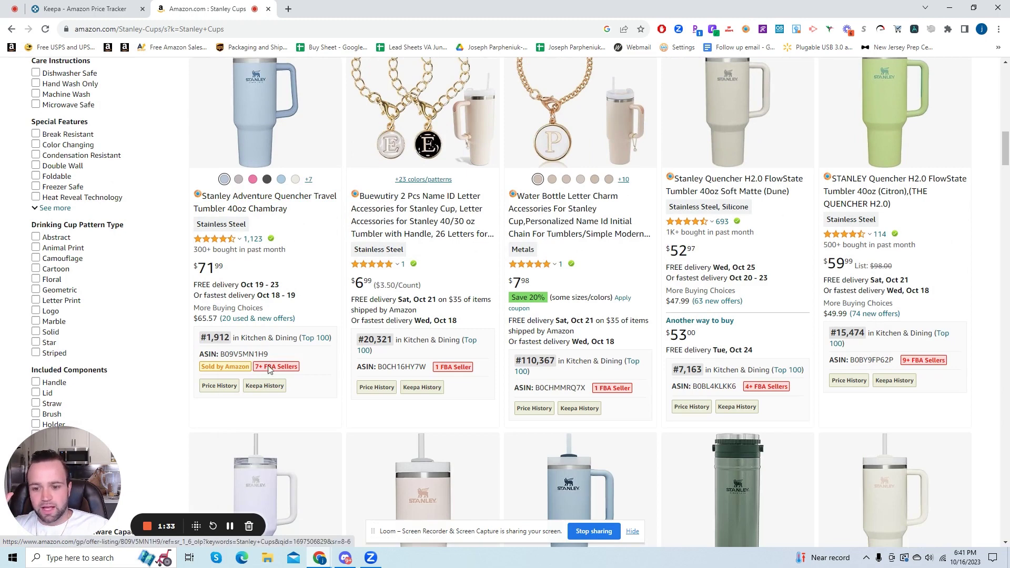
{"action": "mouse_move", "coordinate": [278, 149]}
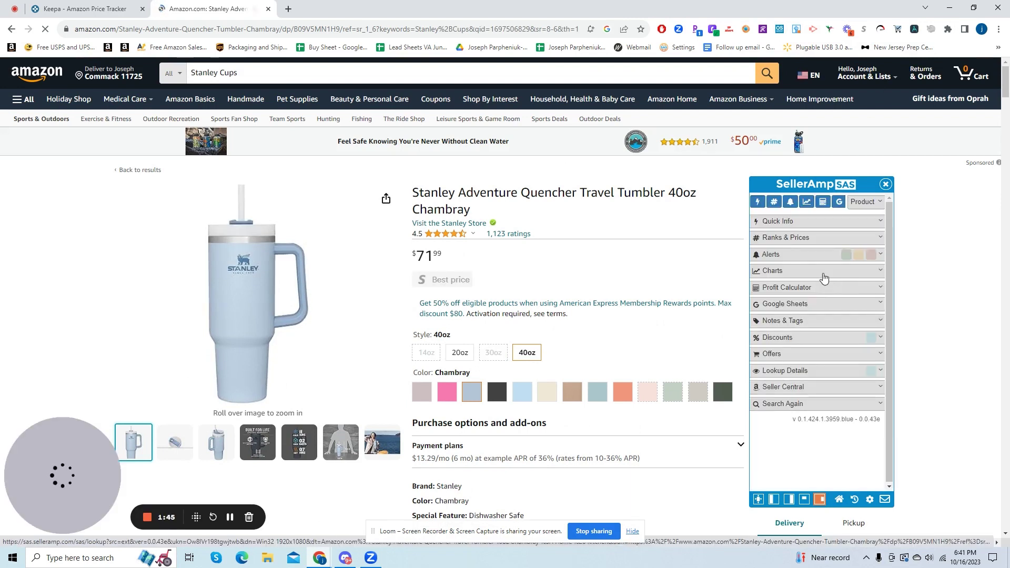
Step: Select the tumbler's ASIN B09V5MN1H9 and show a full year of price history
{"action": "double_click", "coordinate": [833, 257]}
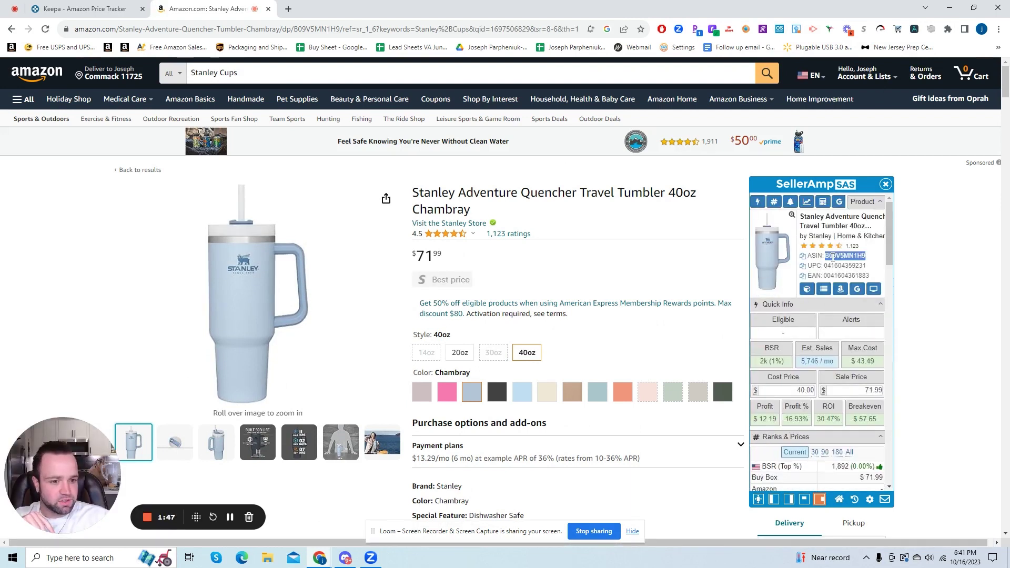
{"action": "scroll", "coordinate": [899, 280], "scroll_direction": "down", "scroll_amount": 15}
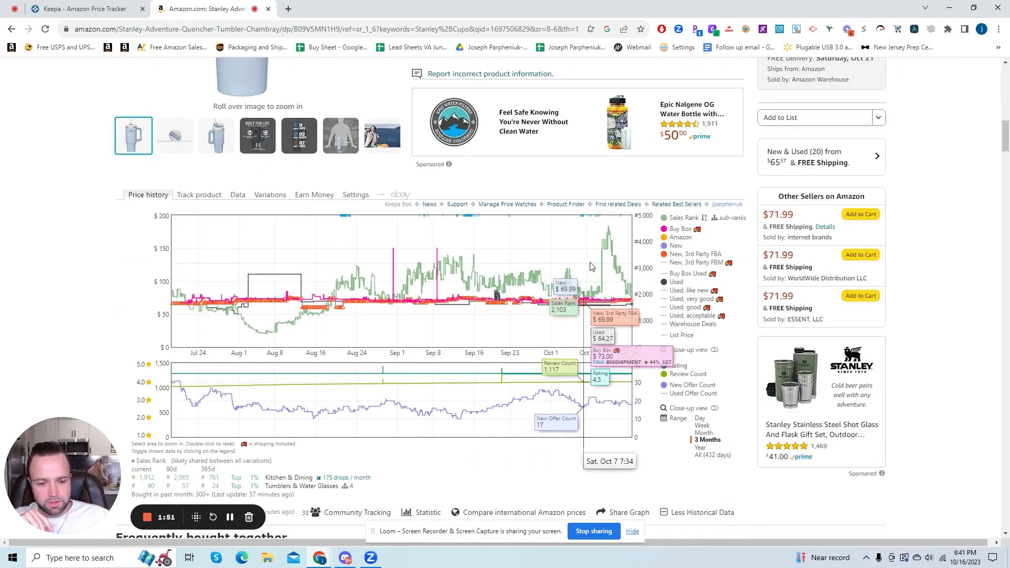
{"action": "scroll", "coordinate": [663, 293], "scroll_direction": "up", "scroll_amount": 12}
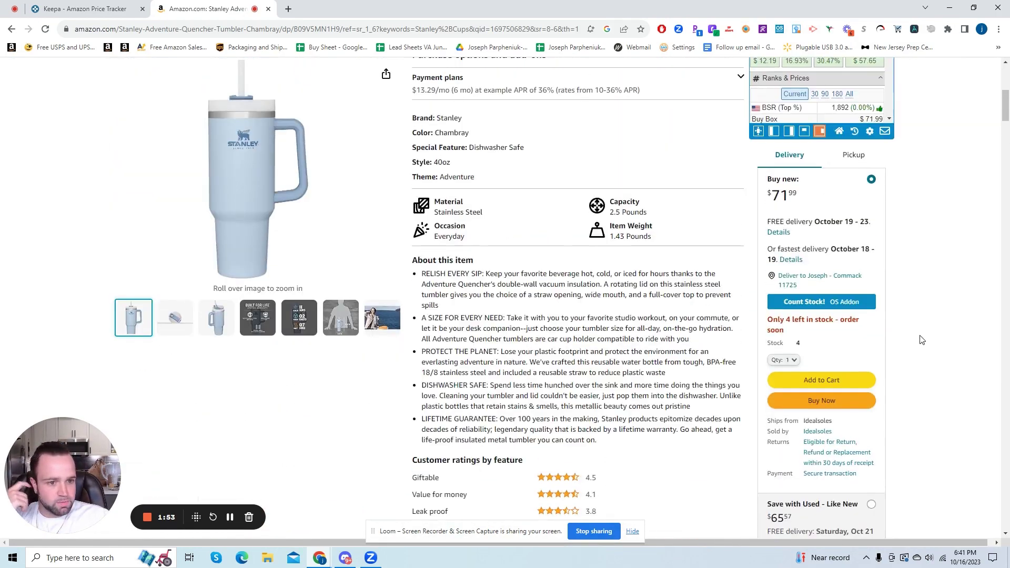
{"action": "scroll", "coordinate": [789, 273], "scroll_direction": "down", "scroll_amount": 12}
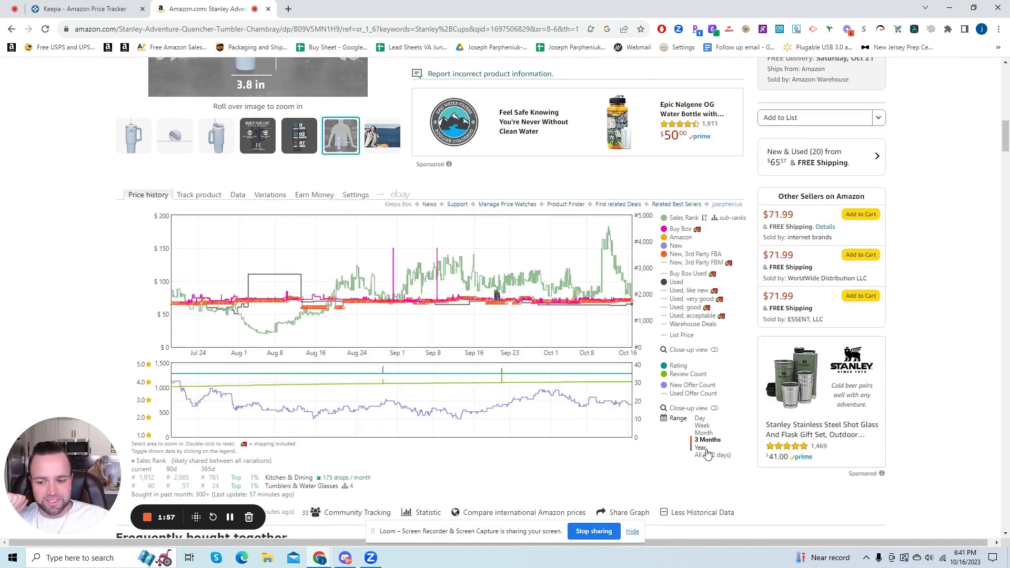
{"action": "left_click", "coordinate": [705, 450]}
Step: Review the Keepa chart and open the 'New & Used (20) from $65.57' offers list
{"action": "scroll", "coordinate": [600, 347], "scroll_direction": "up", "scroll_amount": 2}
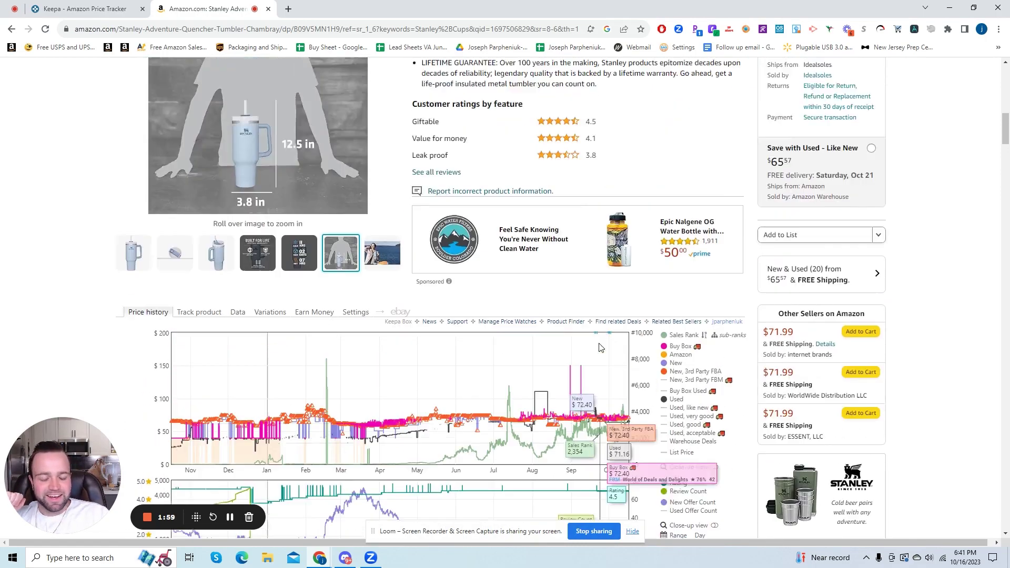
{"action": "scroll", "coordinate": [600, 348], "scroll_direction": "up", "scroll_amount": 10}
{"action": "scroll", "coordinate": [650, 391], "scroll_direction": "down", "scroll_amount": 10}
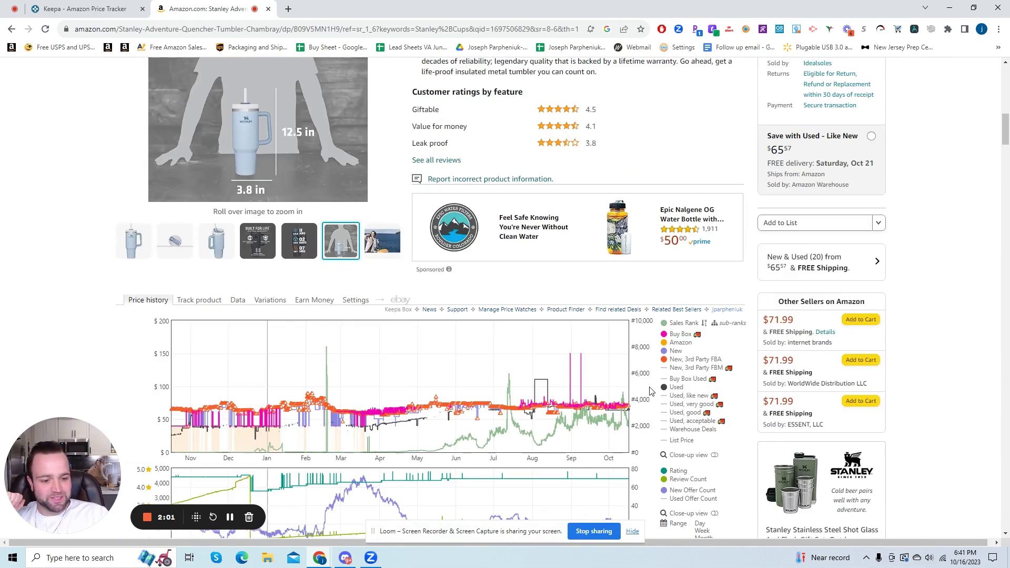
{"action": "scroll", "coordinate": [651, 391], "scroll_direction": "down", "scroll_amount": 4}
{"action": "mouse_move", "coordinate": [595, 313]}
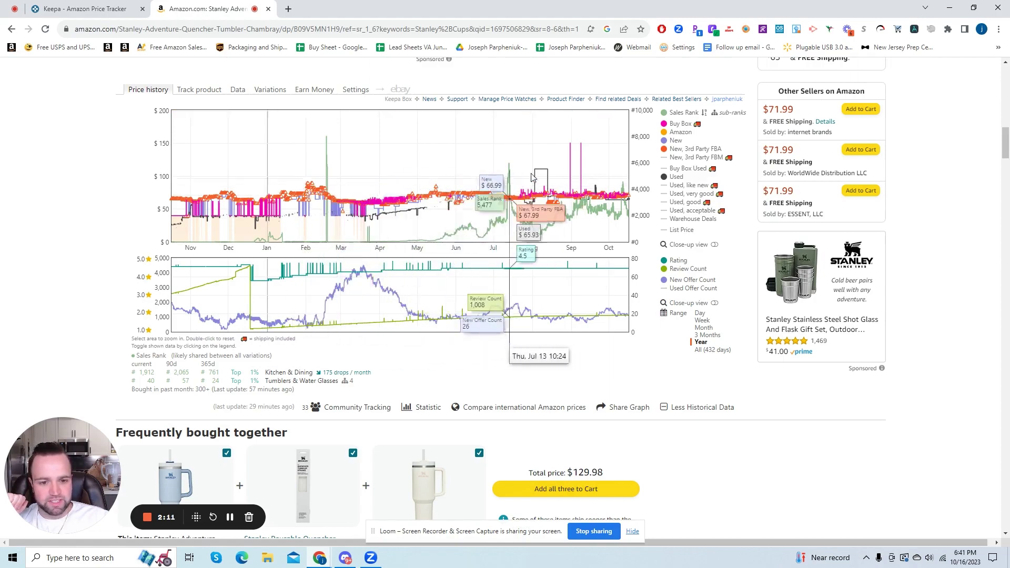
{"action": "scroll", "coordinate": [596, 177], "scroll_direction": "up", "scroll_amount": 10}
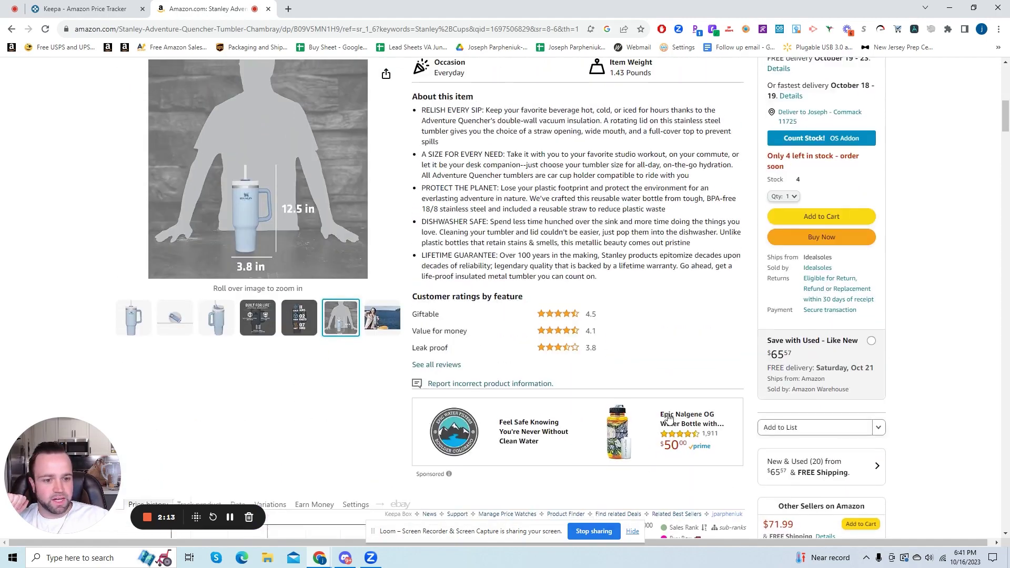
{"action": "scroll", "coordinate": [669, 420], "scroll_direction": "down", "scroll_amount": 5}
{"action": "scroll", "coordinate": [657, 420], "scroll_direction": "up", "scroll_amount": 10}
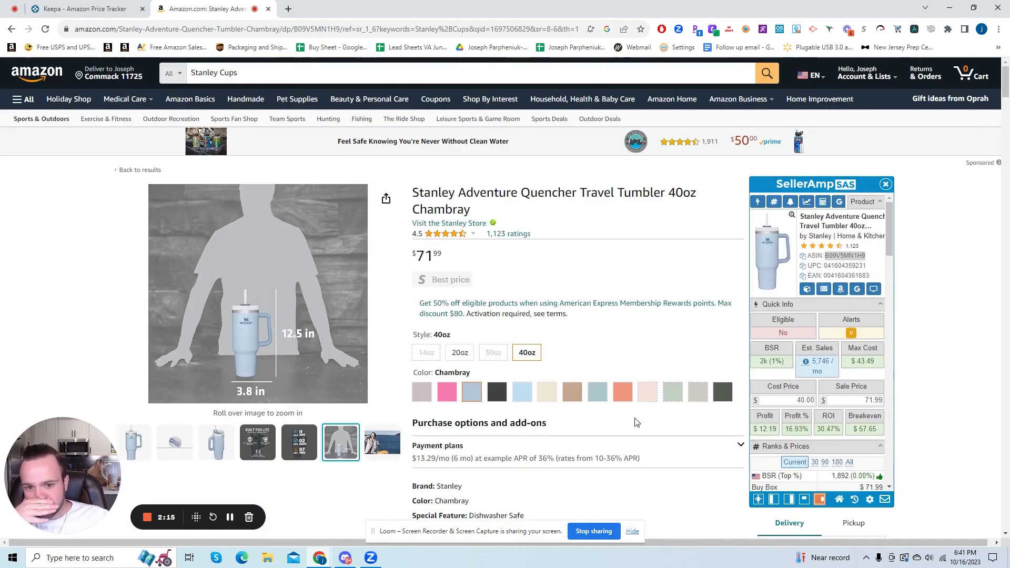
{"action": "scroll", "coordinate": [631, 419], "scroll_direction": "down", "scroll_amount": 3}
{"action": "scroll", "coordinate": [629, 419], "scroll_direction": "down", "scroll_amount": 10}
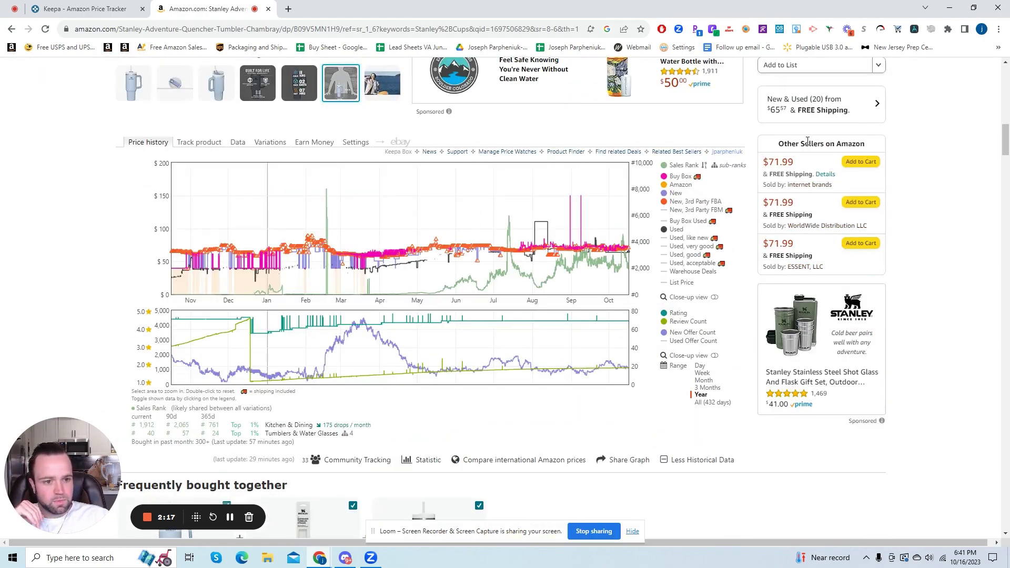
{"action": "scroll", "coordinate": [807, 142], "scroll_direction": "up", "scroll_amount": 2}
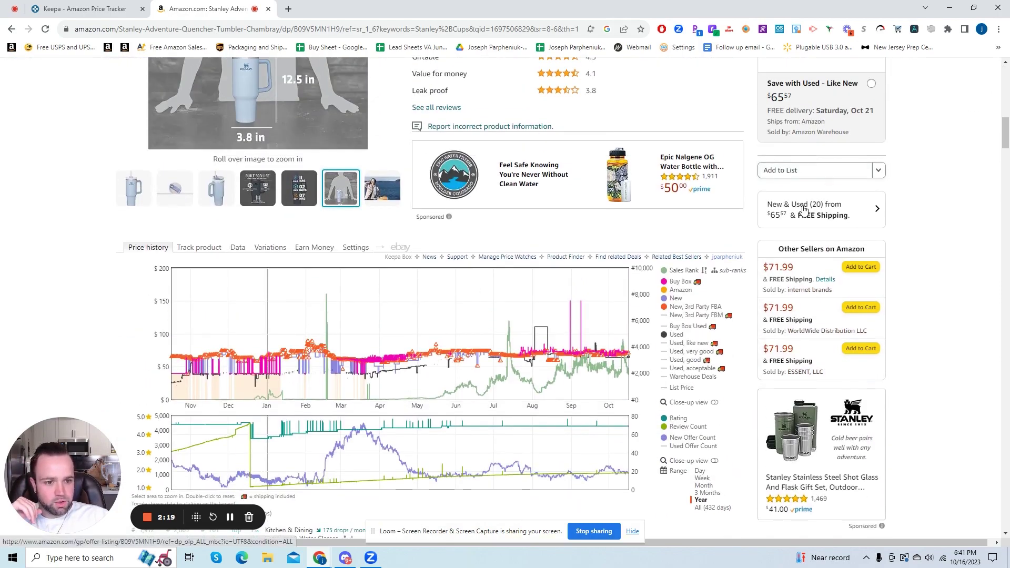
{"action": "left_click", "coordinate": [803, 209]}
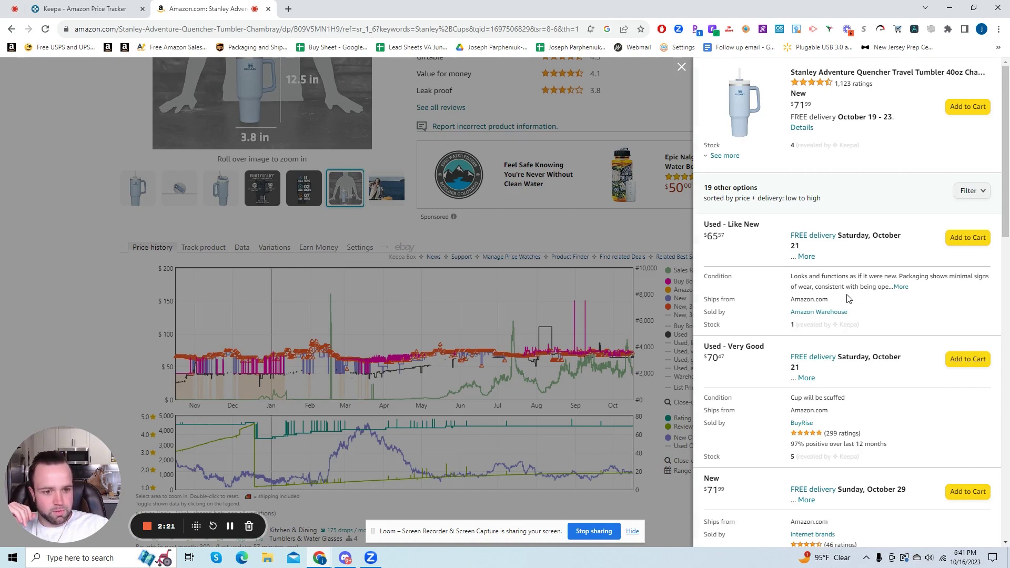
Step: Filter the tumbler's offers to Prime delivery and New condition
{"action": "left_click", "coordinate": [984, 192]}
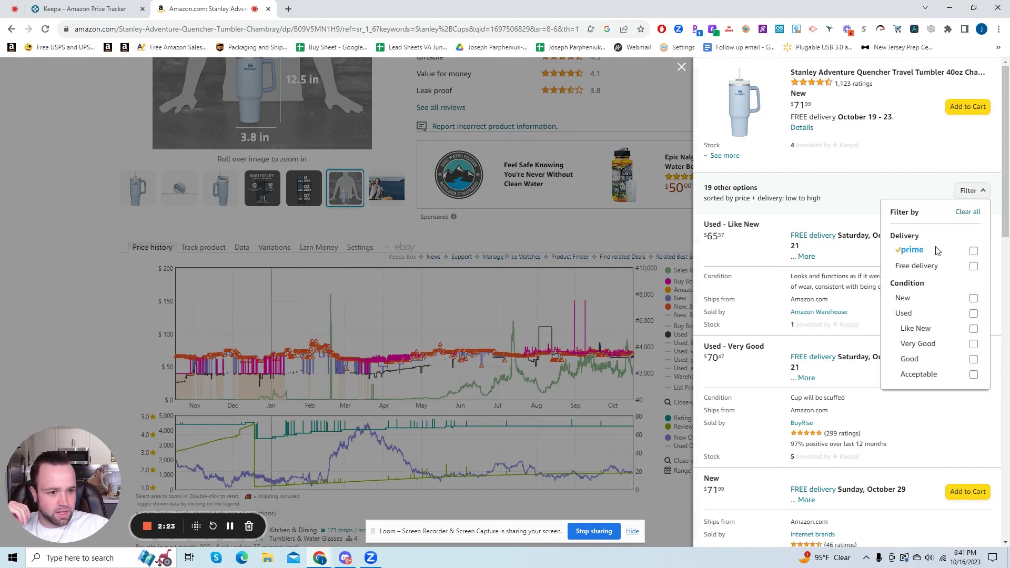
{"action": "left_click", "coordinate": [974, 250]}
{"action": "left_click", "coordinate": [974, 298]}
{"action": "left_click", "coordinate": [947, 184]}
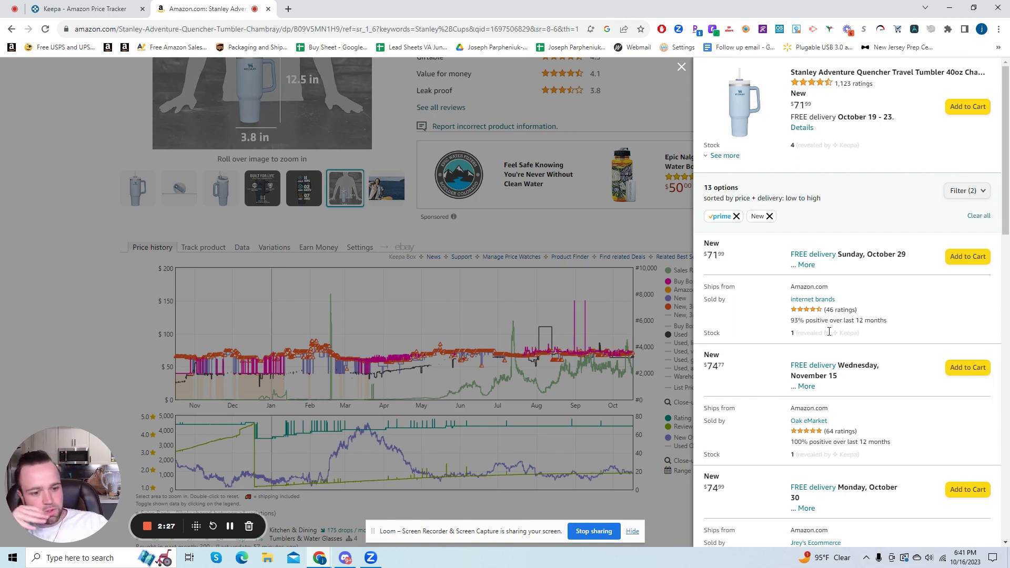
Step: Scroll the 13 filtered offers and open the Oak eMarket seller profile in a separate tab
{"action": "scroll", "coordinate": [829, 331], "scroll_direction": "down", "scroll_amount": 1}
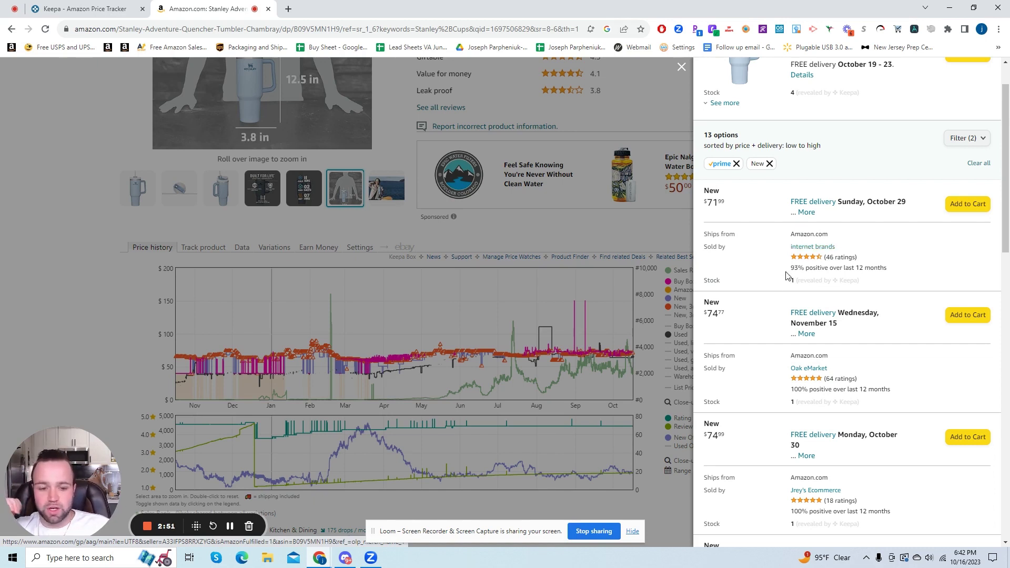
{"action": "scroll", "coordinate": [750, 388], "scroll_direction": "down", "scroll_amount": 1}
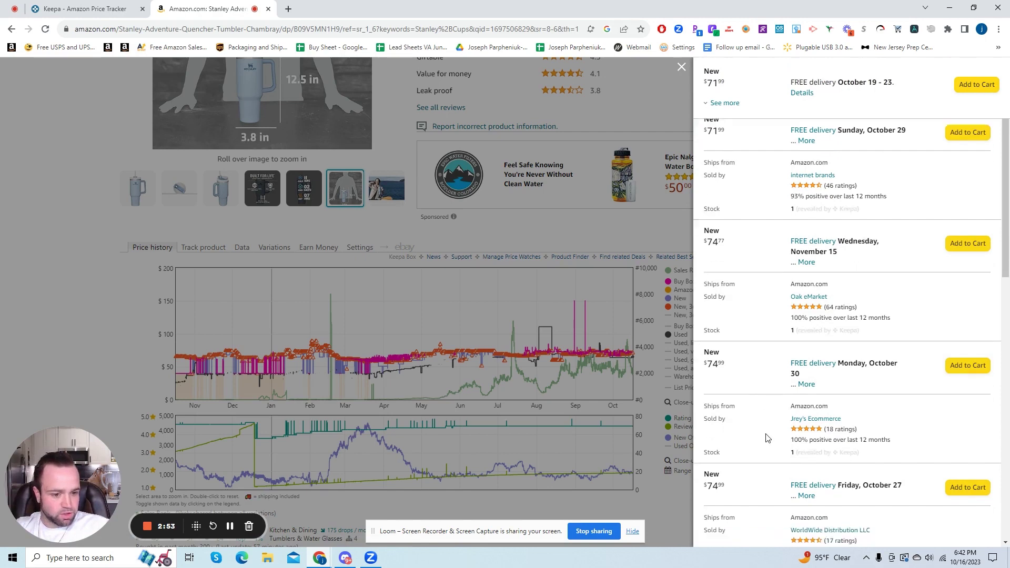
{"action": "scroll", "coordinate": [767, 439], "scroll_direction": "up", "scroll_amount": 1}
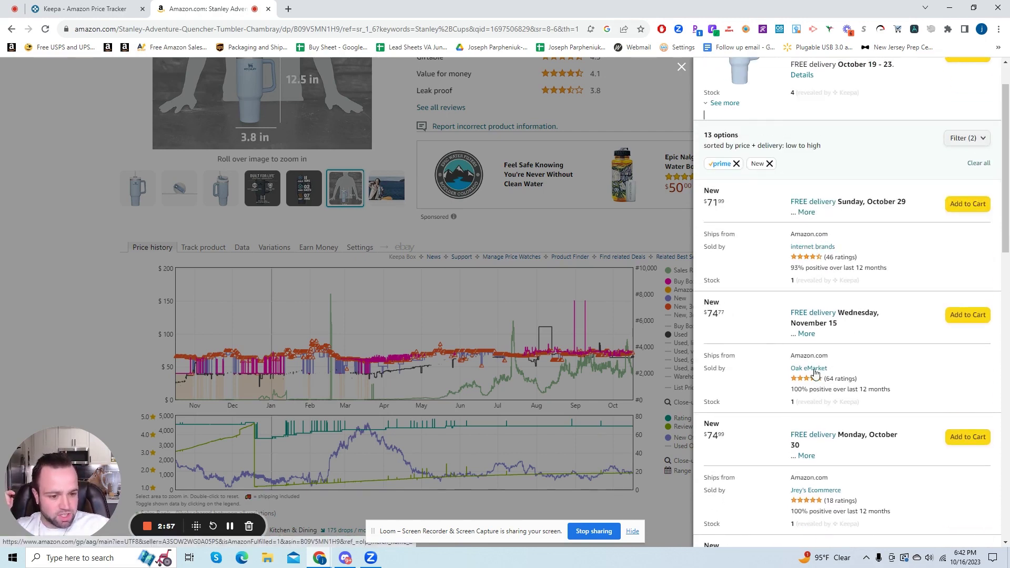
{"action": "scroll", "coordinate": [810, 342], "scroll_direction": "down", "scroll_amount": 6}
{"action": "scroll", "coordinate": [810, 364], "scroll_direction": "down", "scroll_amount": 3}
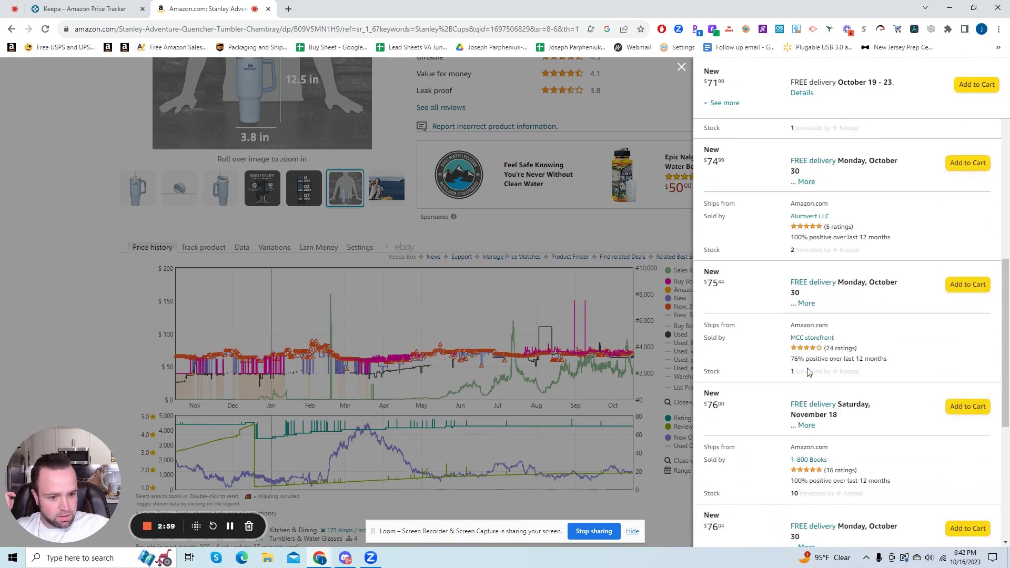
{"action": "scroll", "coordinate": [809, 372], "scroll_direction": "down", "scroll_amount": 7}
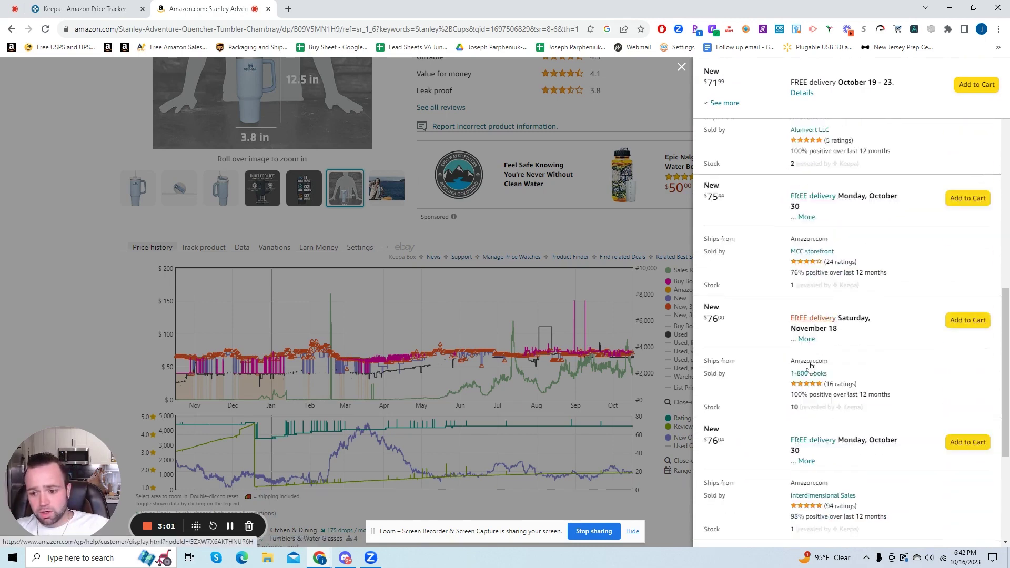
{"action": "scroll", "coordinate": [802, 374], "scroll_direction": "down", "scroll_amount": 3}
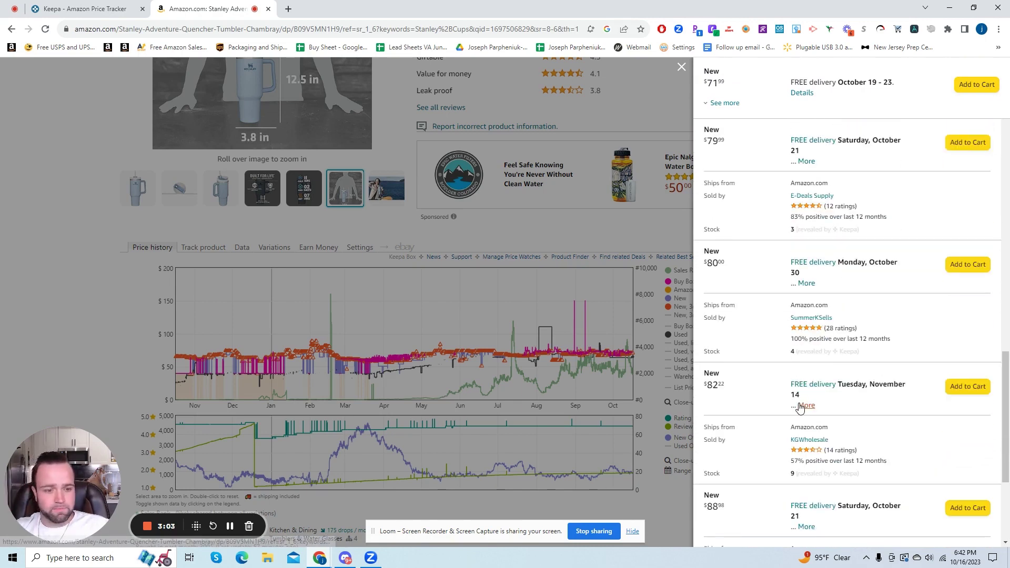
{"action": "scroll", "coordinate": [799, 408], "scroll_direction": "up", "scroll_amount": 2}
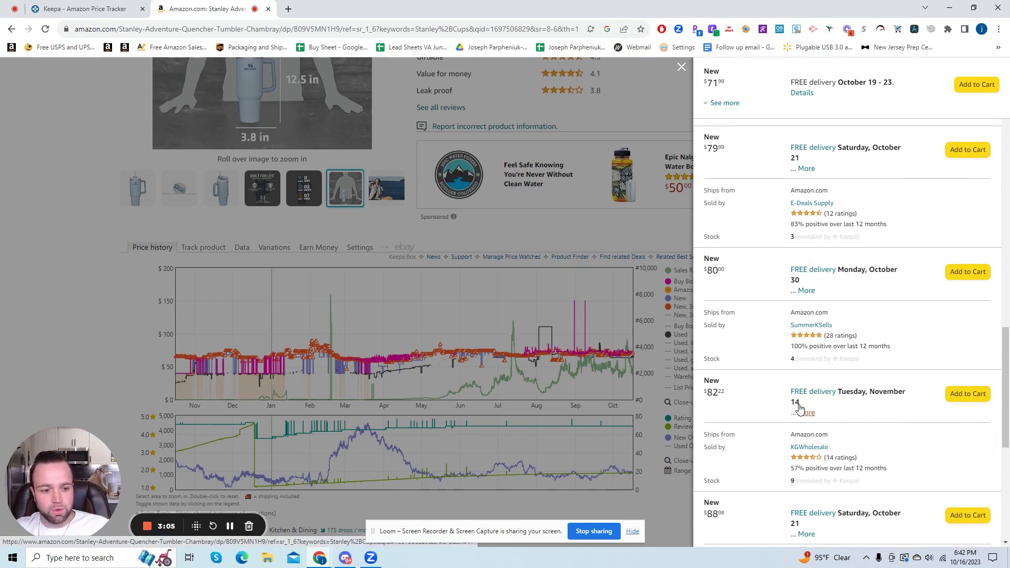
{"action": "scroll", "coordinate": [796, 400], "scroll_direction": "up", "scroll_amount": 3}
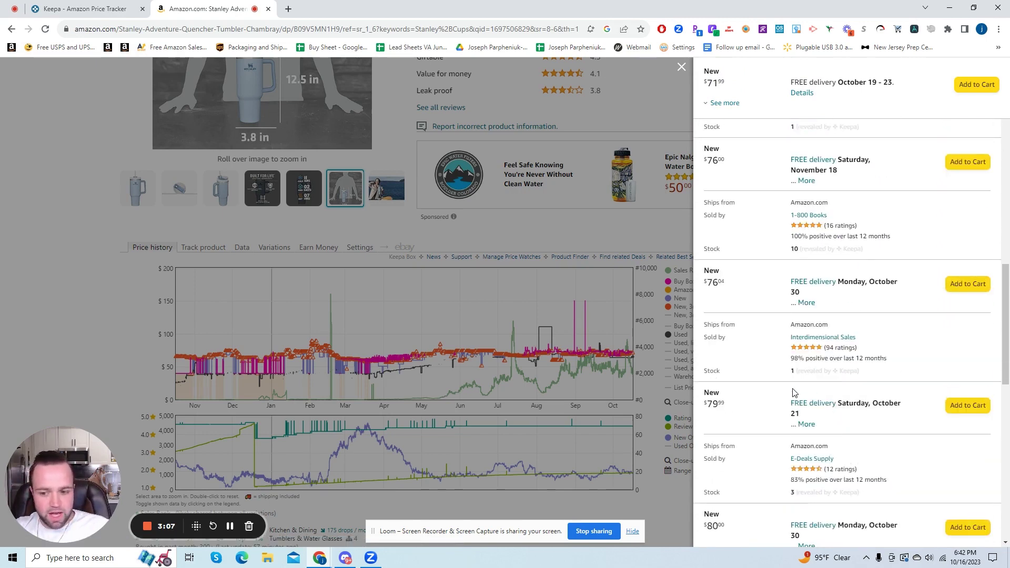
{"action": "scroll", "coordinate": [782, 393], "scroll_direction": "up", "scroll_amount": 6}
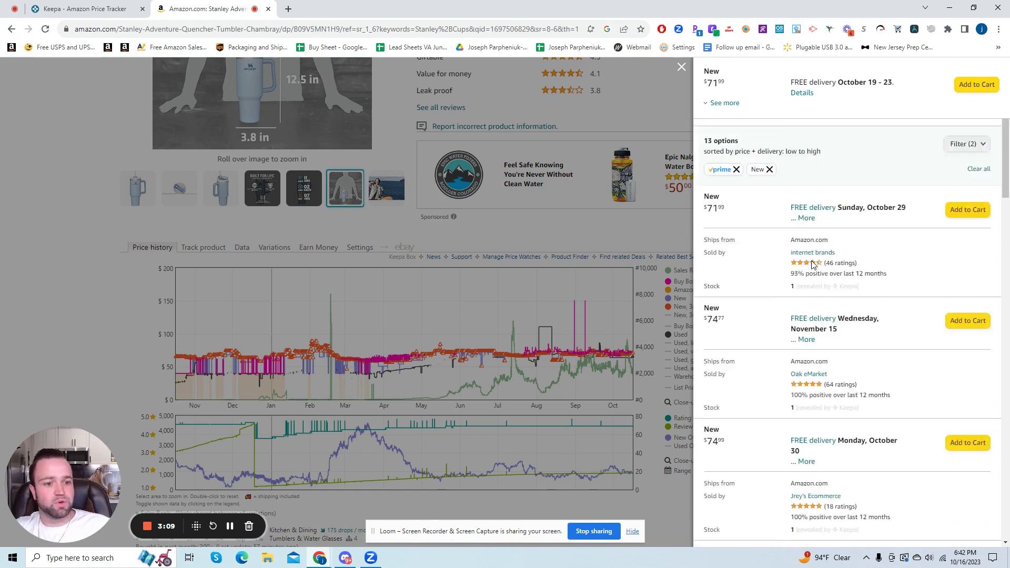
{"action": "scroll", "coordinate": [806, 264], "scroll_direction": "down", "scroll_amount": 15}
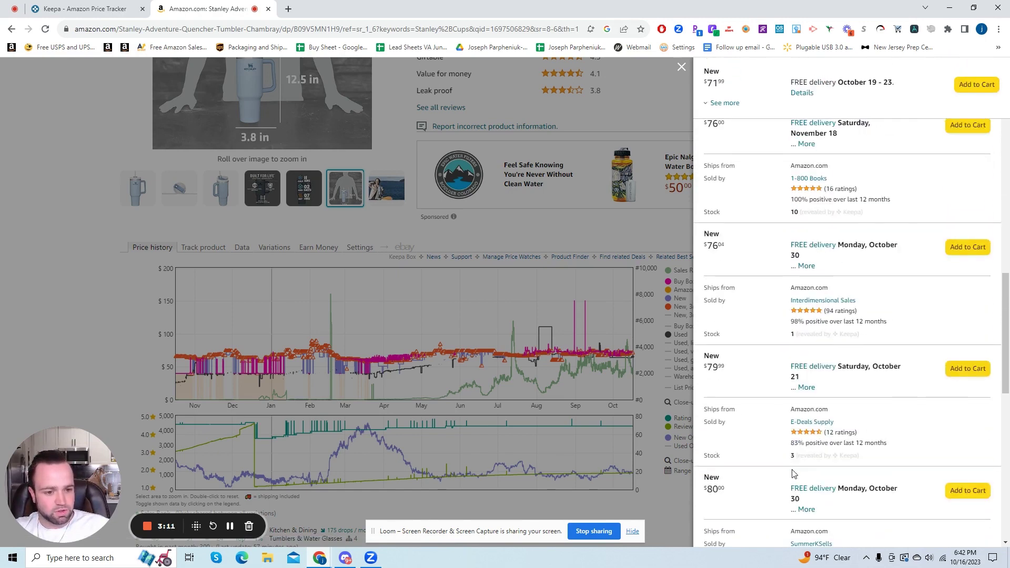
{"action": "scroll", "coordinate": [792, 476], "scroll_direction": "down", "scroll_amount": 2}
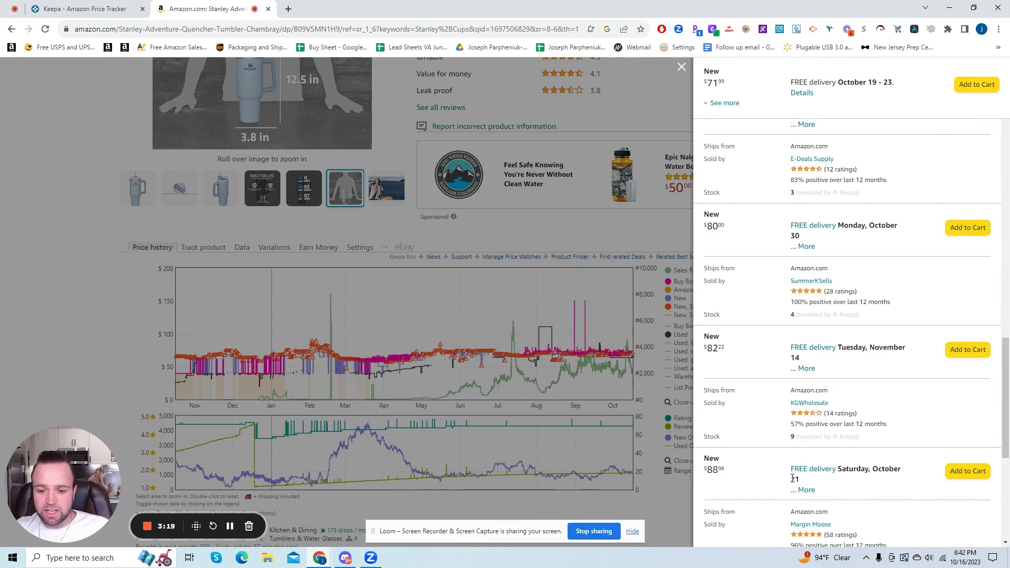
{"action": "scroll", "coordinate": [792, 478], "scroll_direction": "down", "scroll_amount": 4}
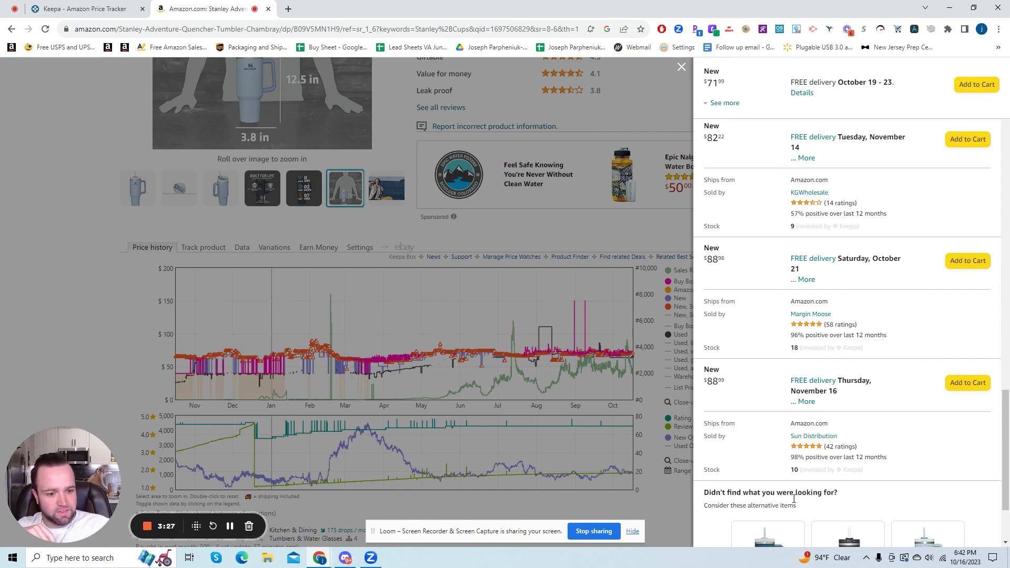
{"action": "scroll", "coordinate": [810, 315], "scroll_direction": "up", "scroll_amount": 10}
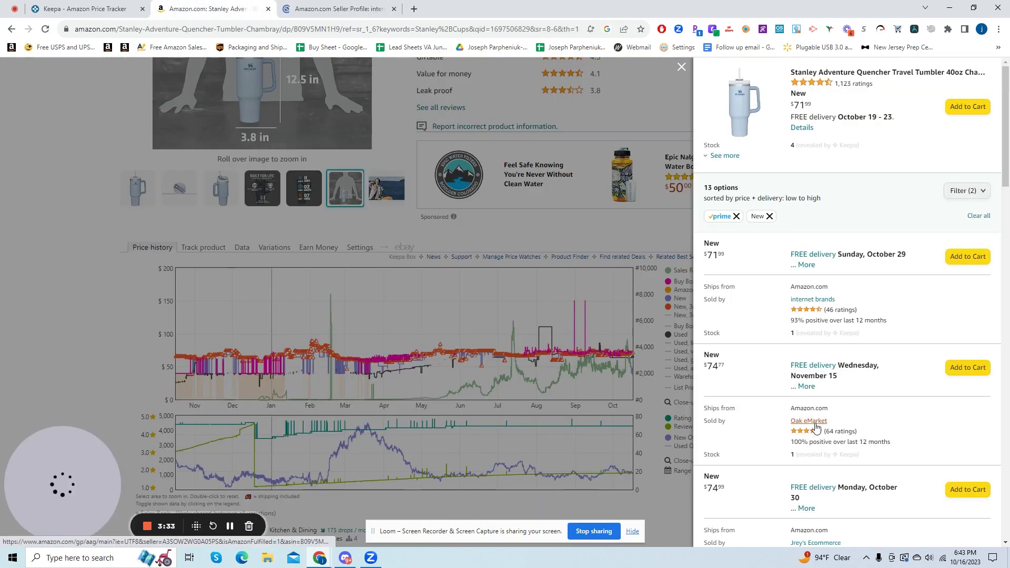
{"action": "left_click", "coordinate": [326, 4]}
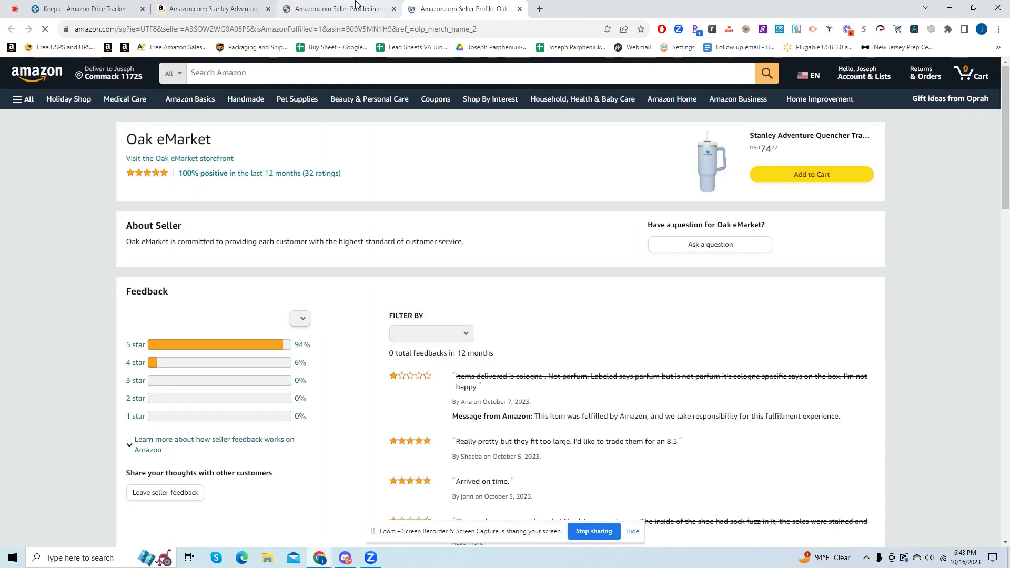
Step: Copy the internet brands seller ID from its profile URL and return to Keepa
{"action": "left_click", "coordinate": [285, 31]}
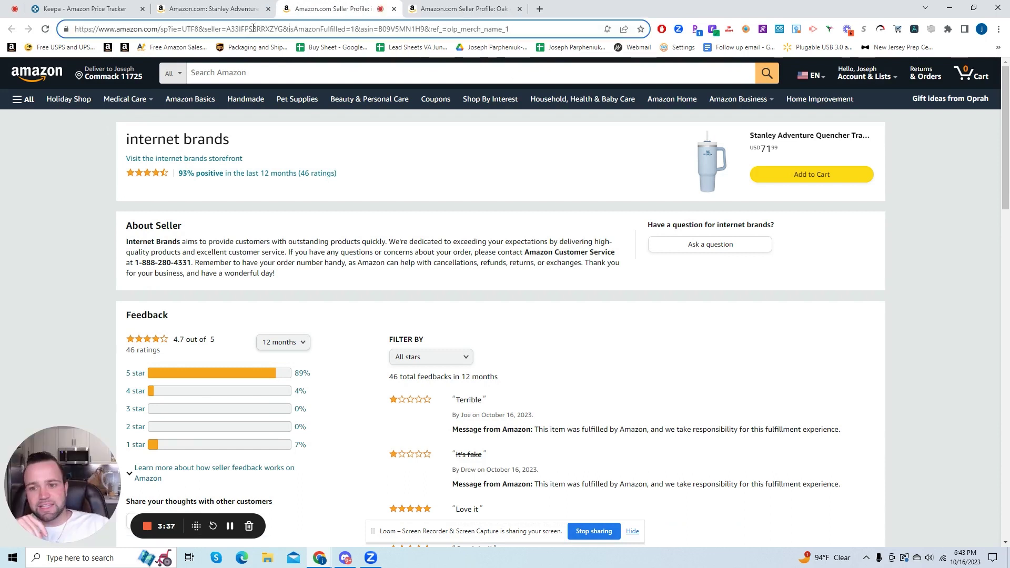
{"action": "left_click_drag", "start_coordinate": [282, 30], "coordinate": [228, 30]}
{"action": "right_click", "coordinate": [228, 33]}
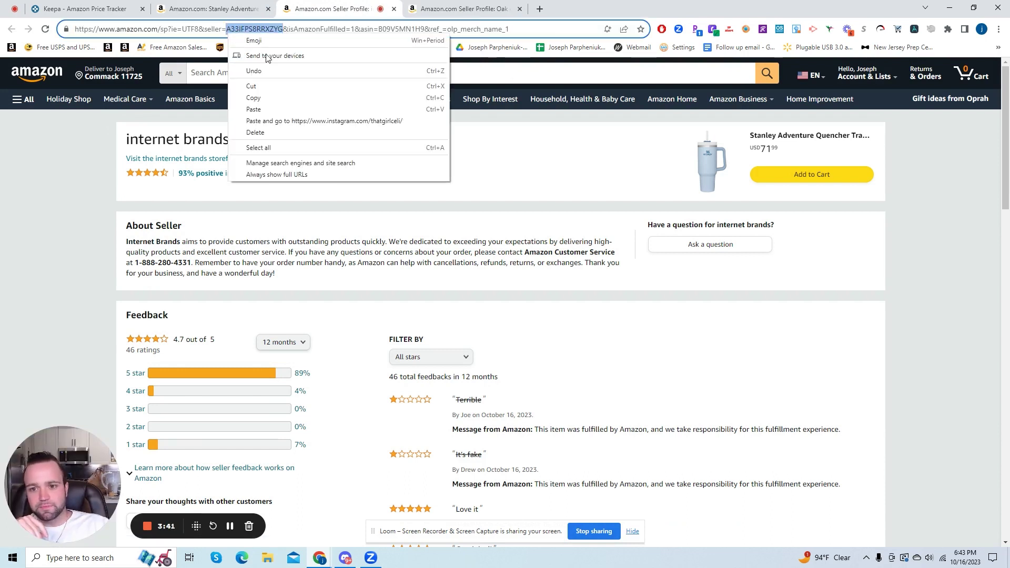
{"action": "left_click", "coordinate": [277, 98]}
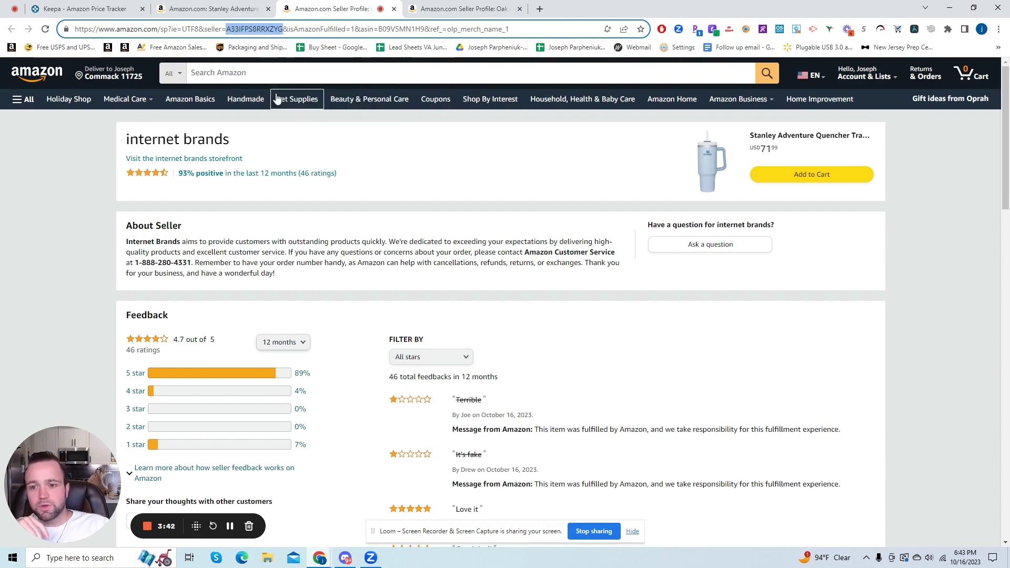
{"action": "left_click", "coordinate": [59, 7]}
Step: Open Keepa's Product Finder and scroll down to focus the empty Seller field
{"action": "left_click", "coordinate": [79, 113]}
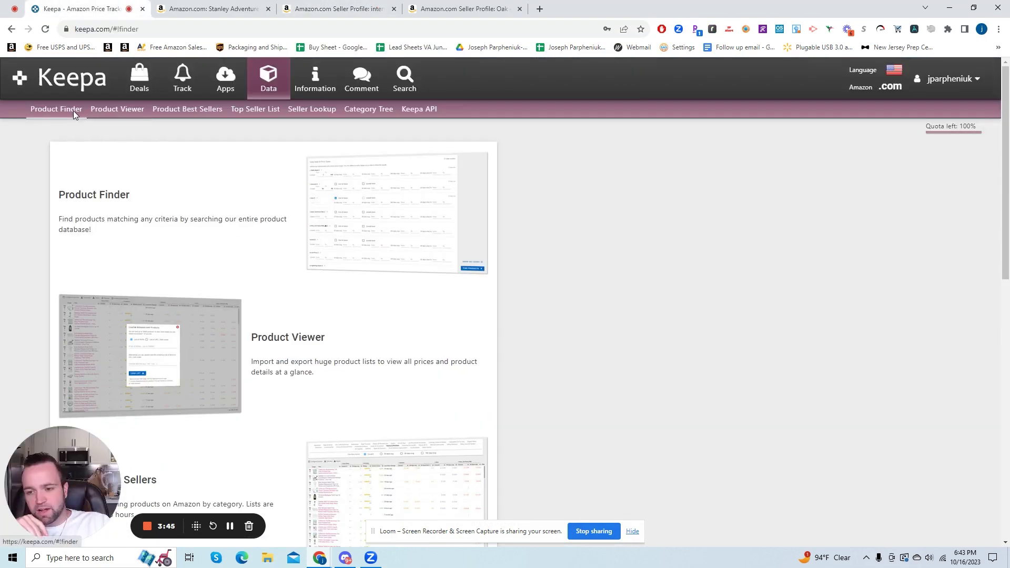
{"action": "scroll", "coordinate": [167, 297], "scroll_direction": "down", "scroll_amount": 2}
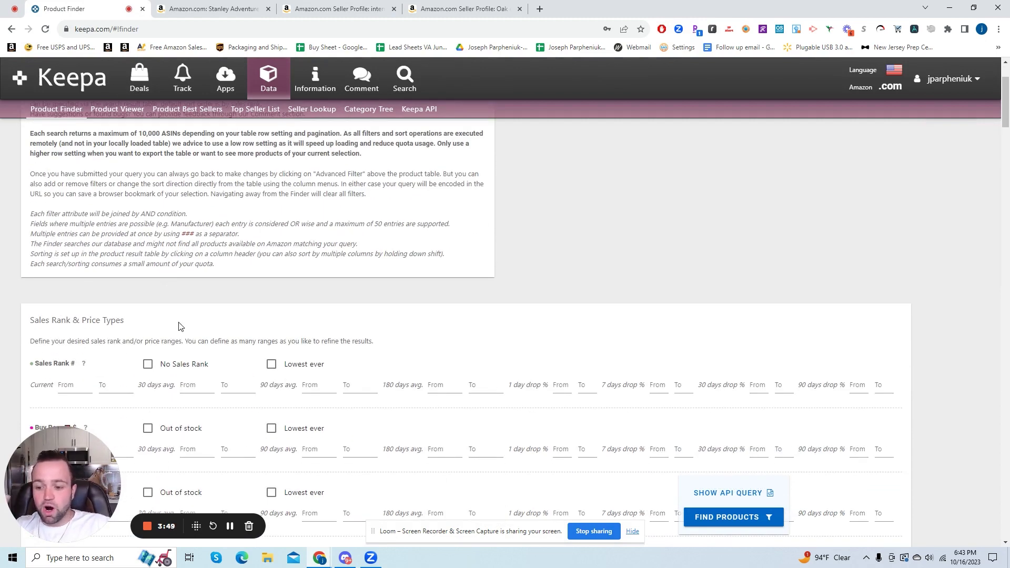
{"action": "scroll", "coordinate": [181, 326], "scroll_direction": "down", "scroll_amount": 2}
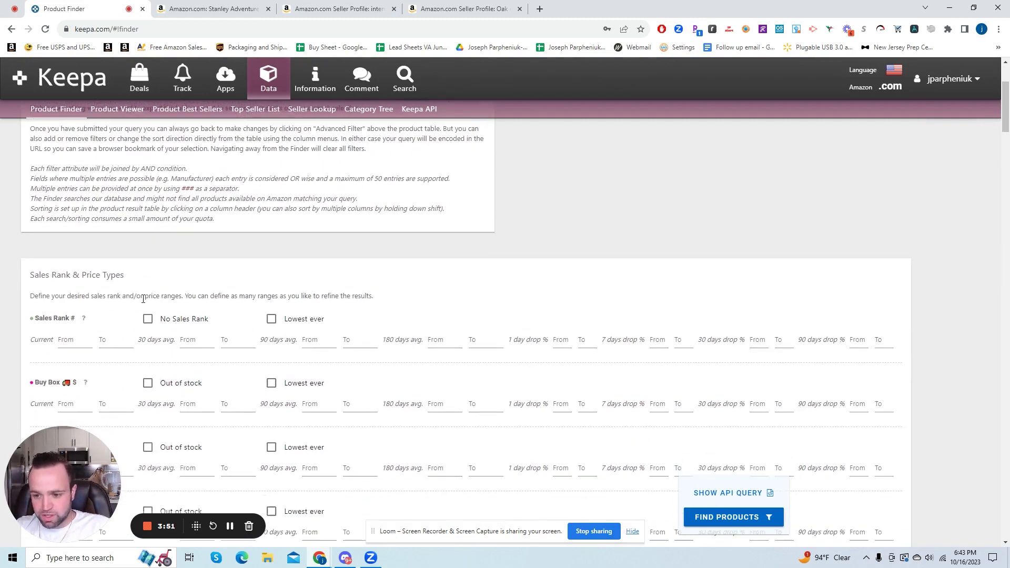
{"action": "scroll", "coordinate": [153, 305], "scroll_direction": "up", "scroll_amount": 1}
{"action": "scroll", "coordinate": [215, 308], "scroll_direction": "down", "scroll_amount": 3}
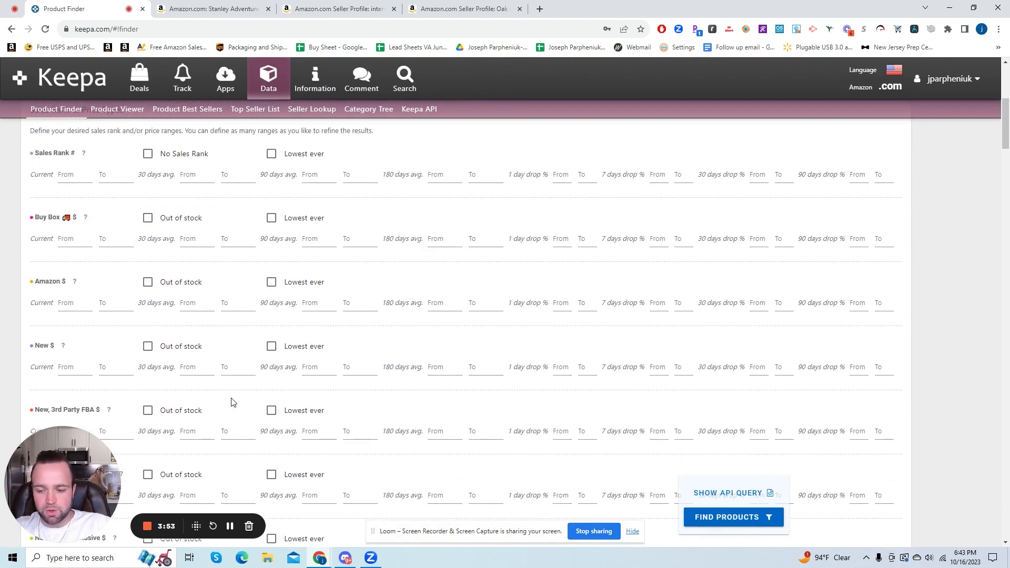
{"action": "scroll", "coordinate": [219, 361], "scroll_direction": "up", "scroll_amount": 5}
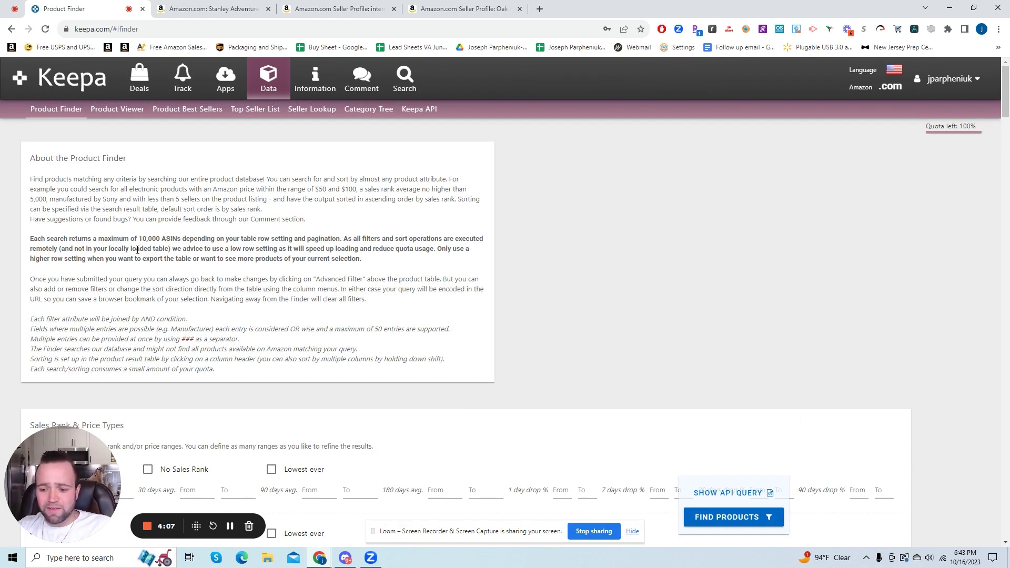
{"action": "scroll", "coordinate": [146, 268], "scroll_direction": "down", "scroll_amount": 20}
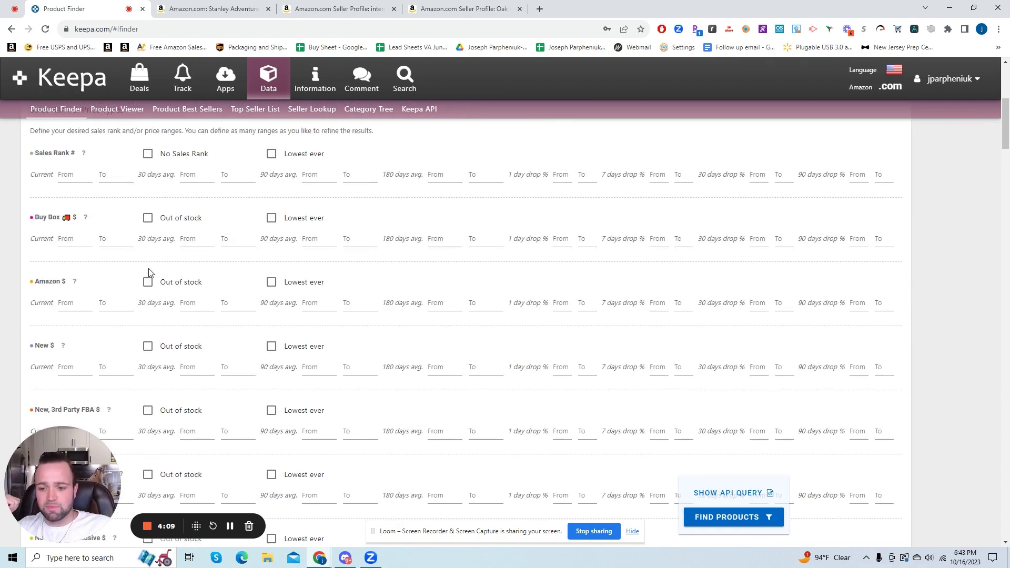
{"action": "scroll", "coordinate": [140, 311], "scroll_direction": "down", "scroll_amount": 15}
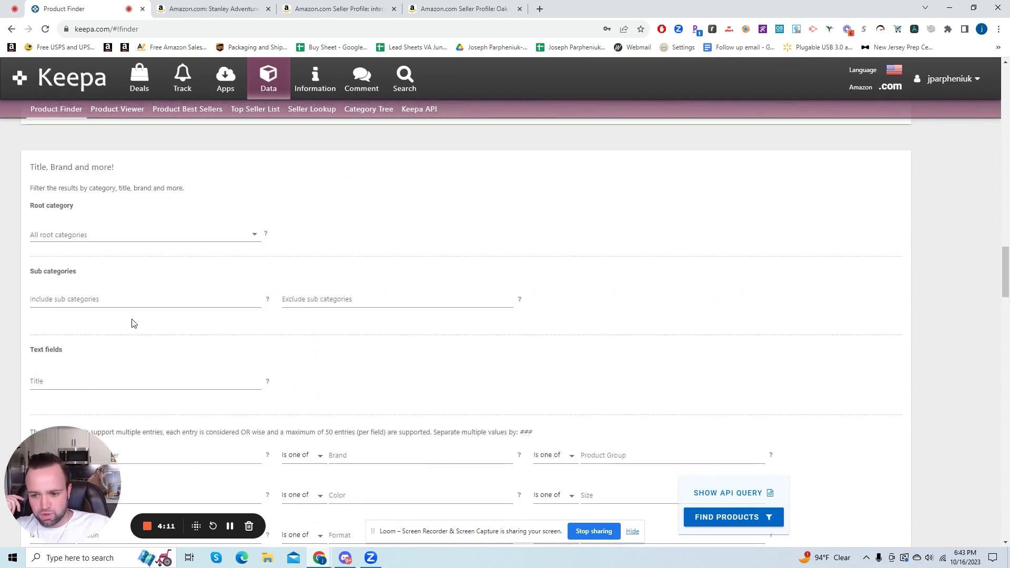
{"action": "scroll", "coordinate": [100, 304], "scroll_direction": "down", "scroll_amount": 20}
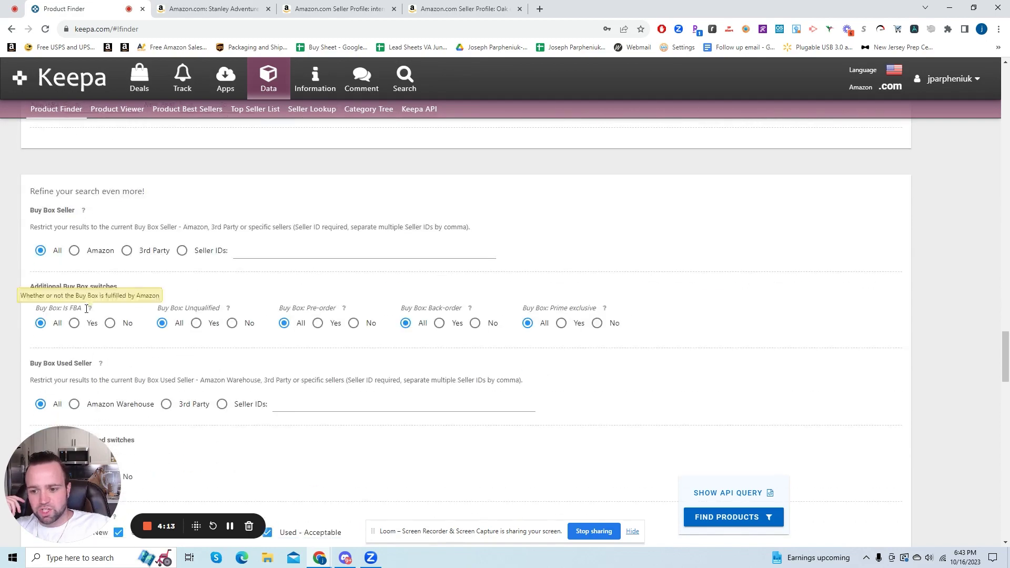
{"action": "scroll", "coordinate": [83, 306], "scroll_direction": "down", "scroll_amount": 8}
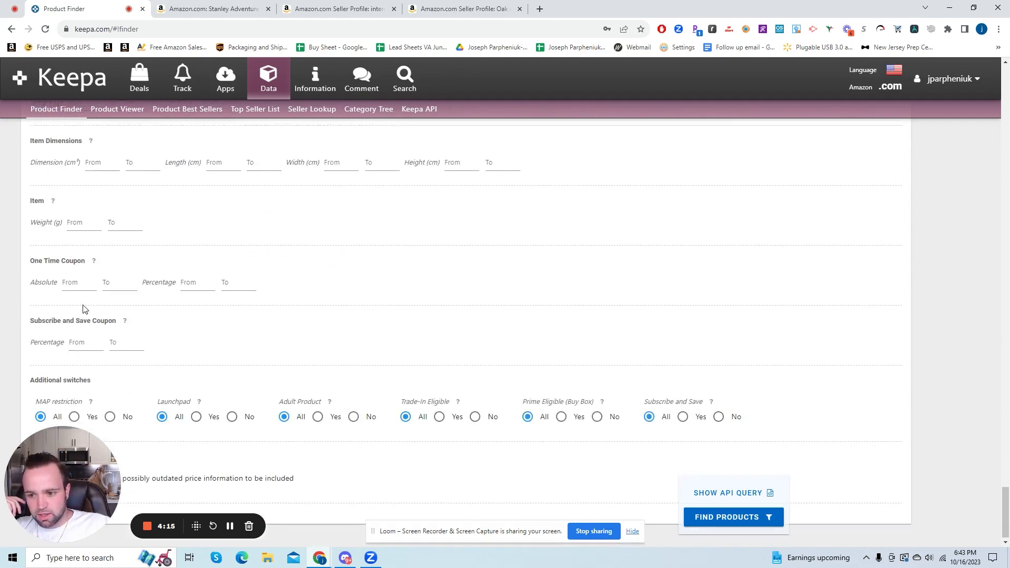
{"action": "scroll", "coordinate": [84, 310], "scroll_direction": "up", "scroll_amount": 12}
{"action": "scroll", "coordinate": [133, 275], "scroll_direction": "up", "scroll_amount": 15}
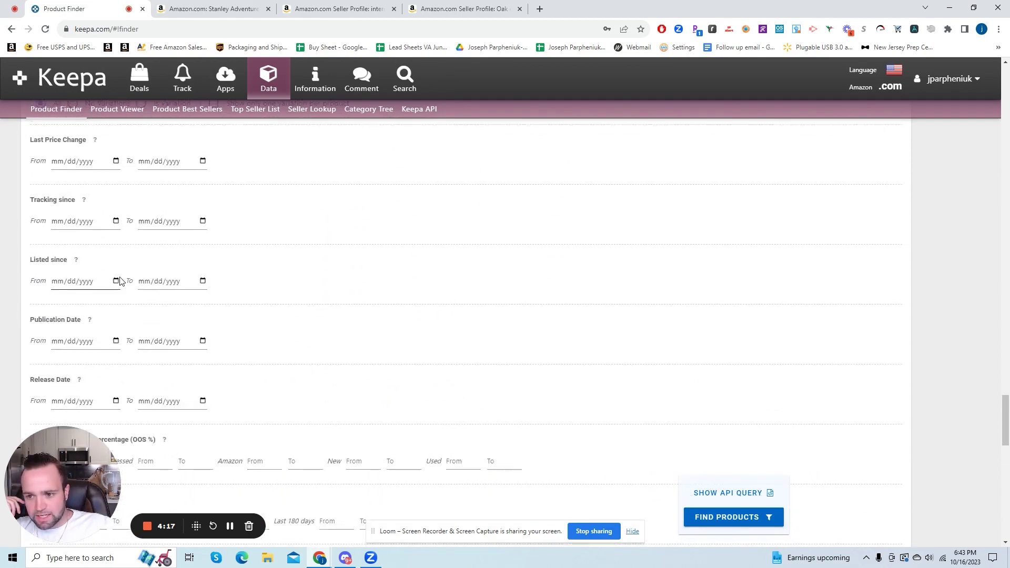
{"action": "scroll", "coordinate": [62, 350], "scroll_direction": "up", "scroll_amount": 15}
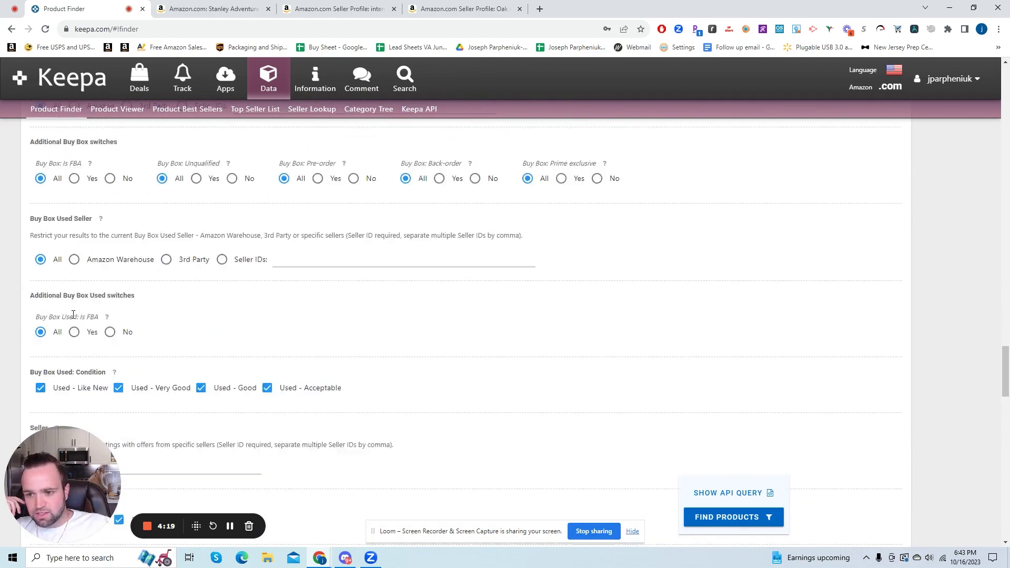
{"action": "scroll", "coordinate": [63, 347], "scroll_direction": "down", "scroll_amount": 15}
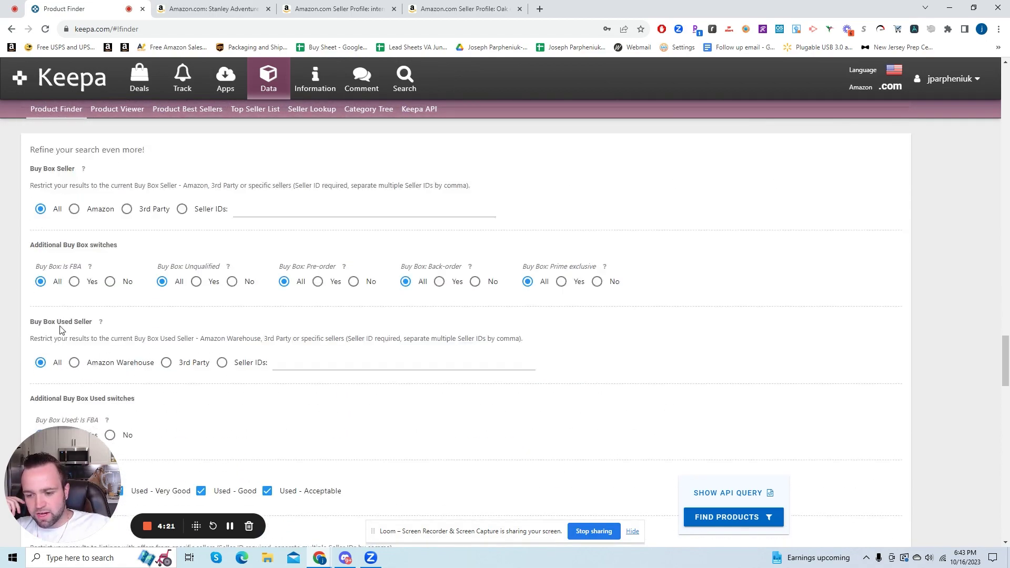
{"action": "left_click", "coordinate": [70, 205]}
Step: Paste the internet brands seller ID into Seller and copy that seller's profile address
{"action": "right_click", "coordinate": [70, 195]}
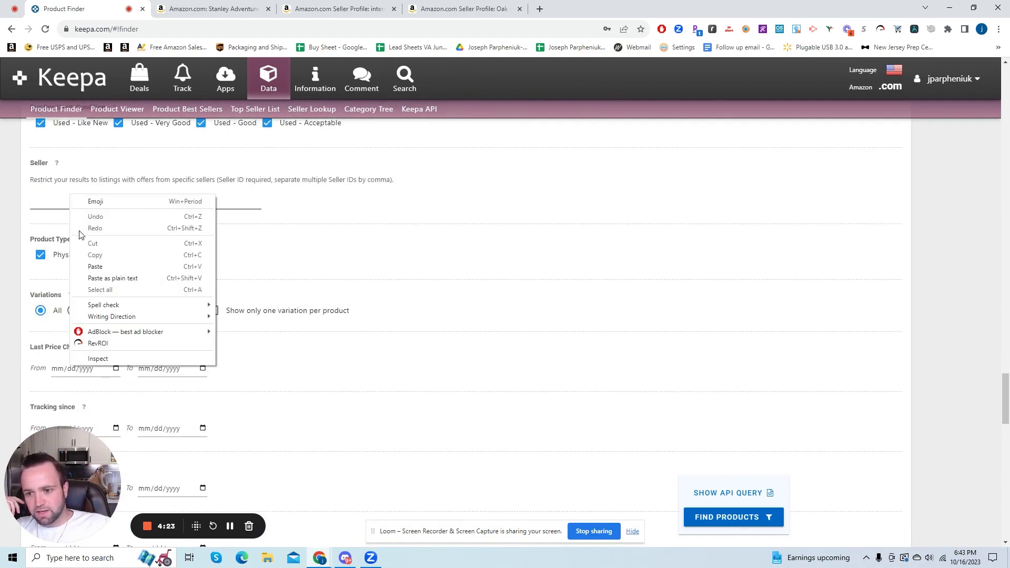
{"action": "left_click", "coordinate": [84, 264]}
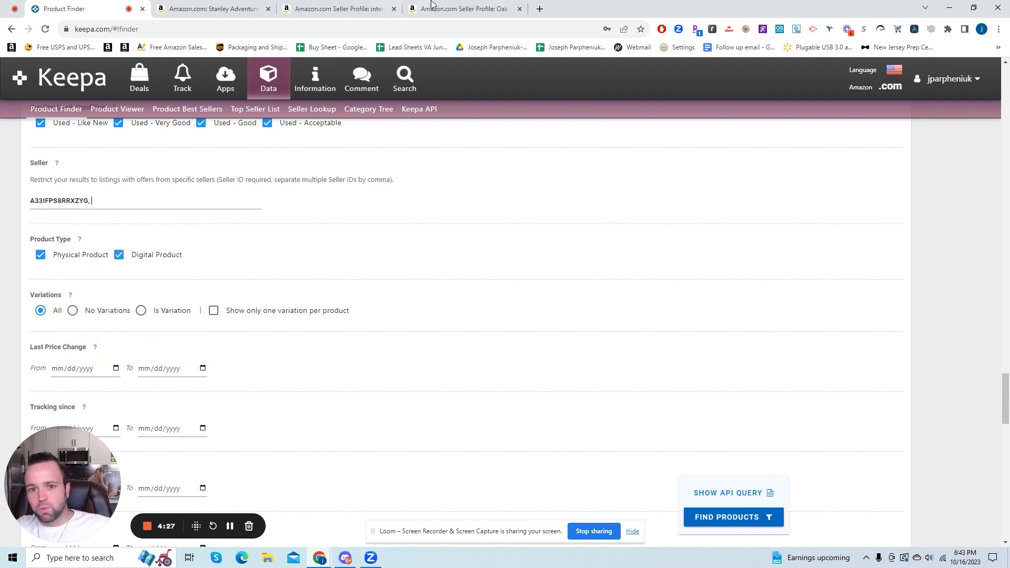
{"action": "left_click", "coordinate": [342, 9]}
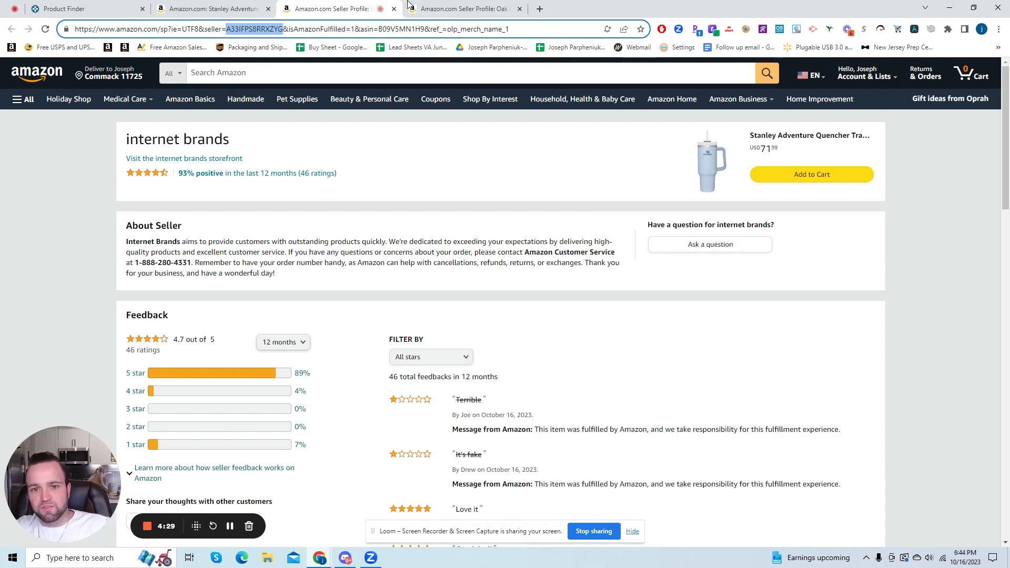
{"action": "left_click", "coordinate": [596, 211]}
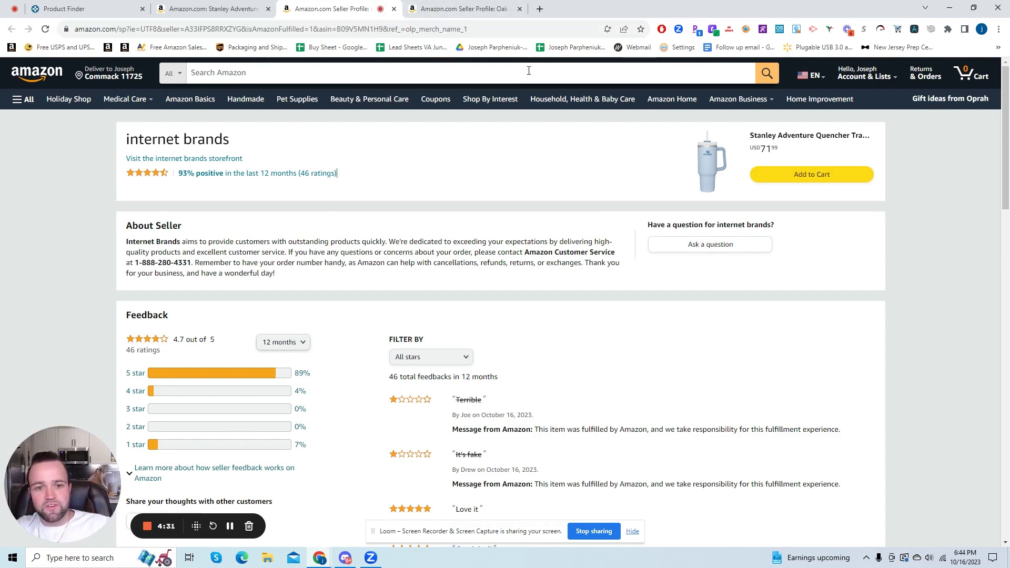
{"action": "right_click", "coordinate": [492, 29]}
{"action": "left_click", "coordinate": [516, 90]}
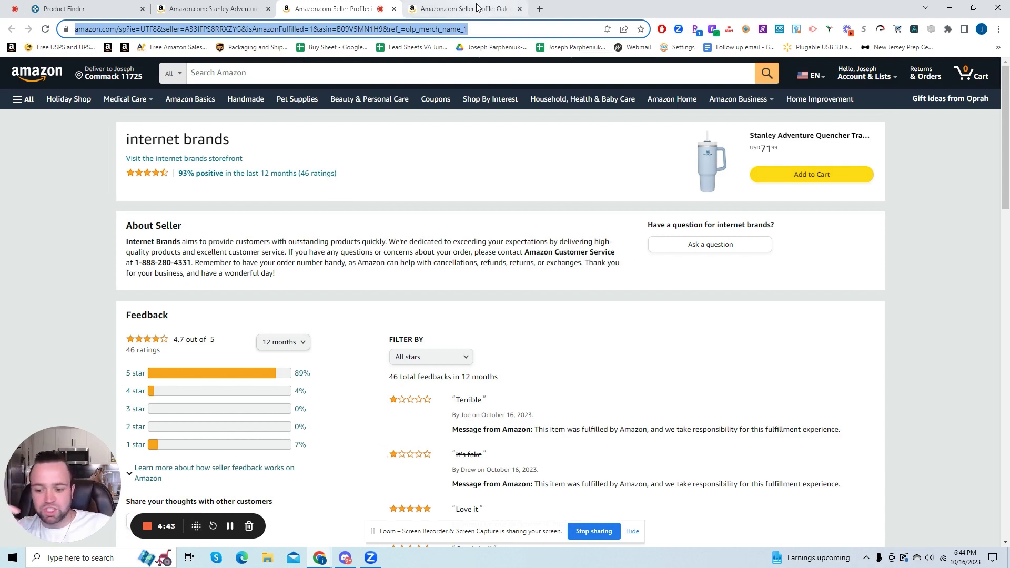
Step: Copy the Oak eMarket seller ID from its profile URL and append it after a comma in Seller
{"action": "mouse_move", "coordinate": [477, 9]}
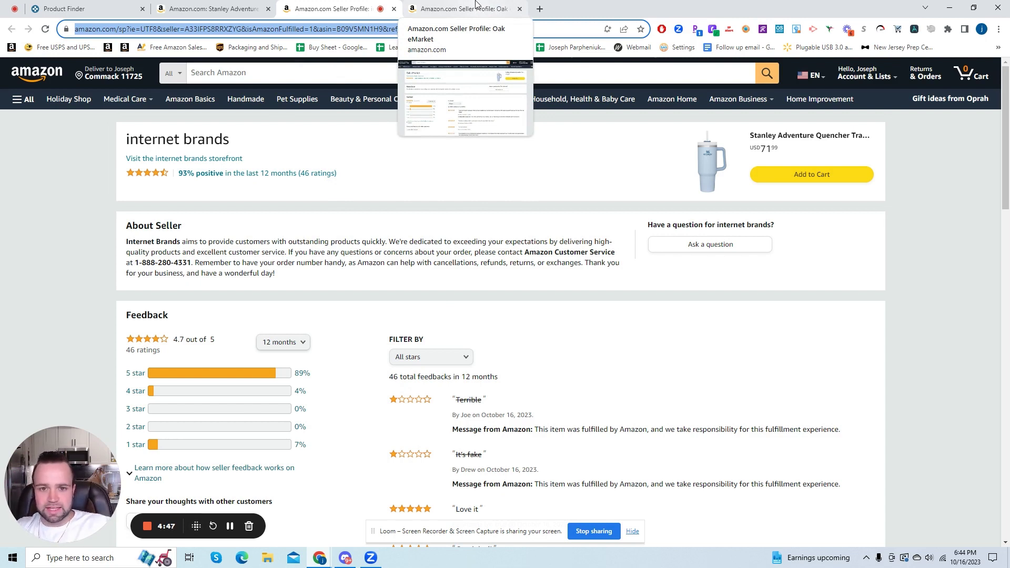
{"action": "left_click", "coordinate": [477, 10]}
{"action": "left_click", "coordinate": [251, 29]}
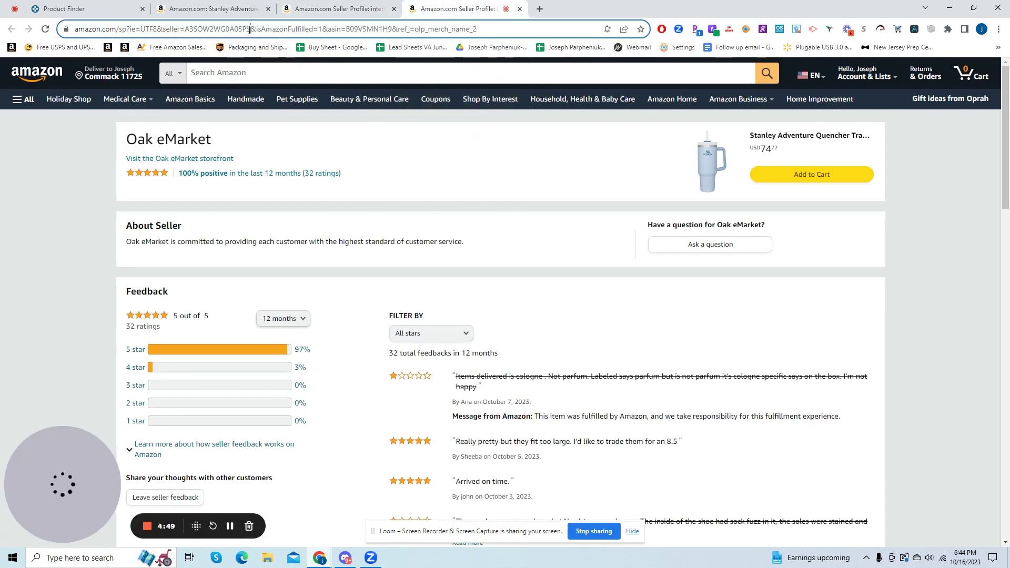
{"action": "left_click", "coordinate": [251, 29]}
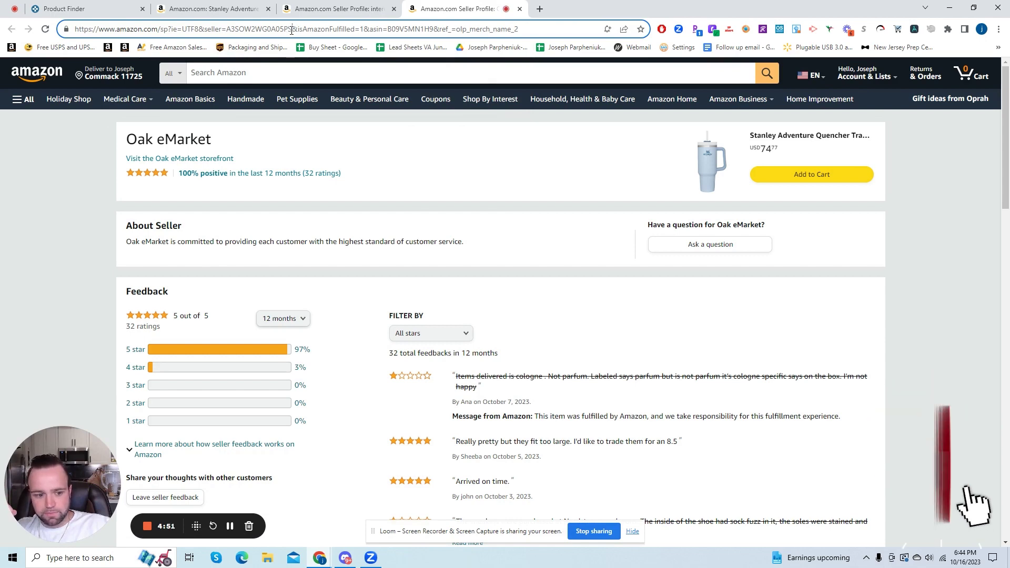
{"action": "left_click_drag", "start_coordinate": [291, 30], "coordinate": [226, 31]}
{"action": "right_click", "coordinate": [238, 33]}
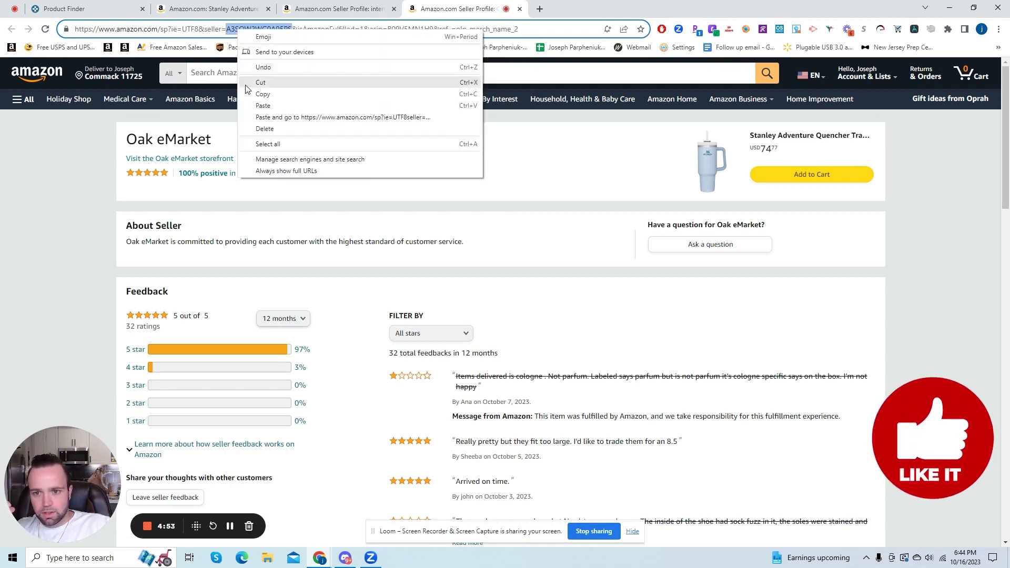
{"action": "left_click", "coordinate": [244, 97]}
{"action": "left_click", "coordinate": [126, 5]}
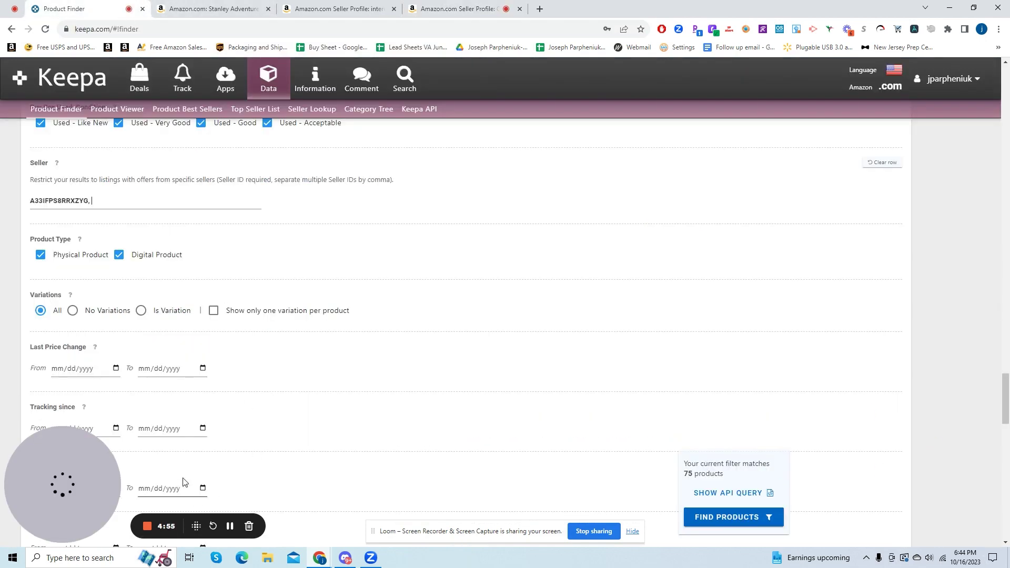
{"action": "left_click", "coordinate": [94, 200]}
{"action": "type", "text": ","}
{"action": "right_click", "coordinate": [94, 198]}
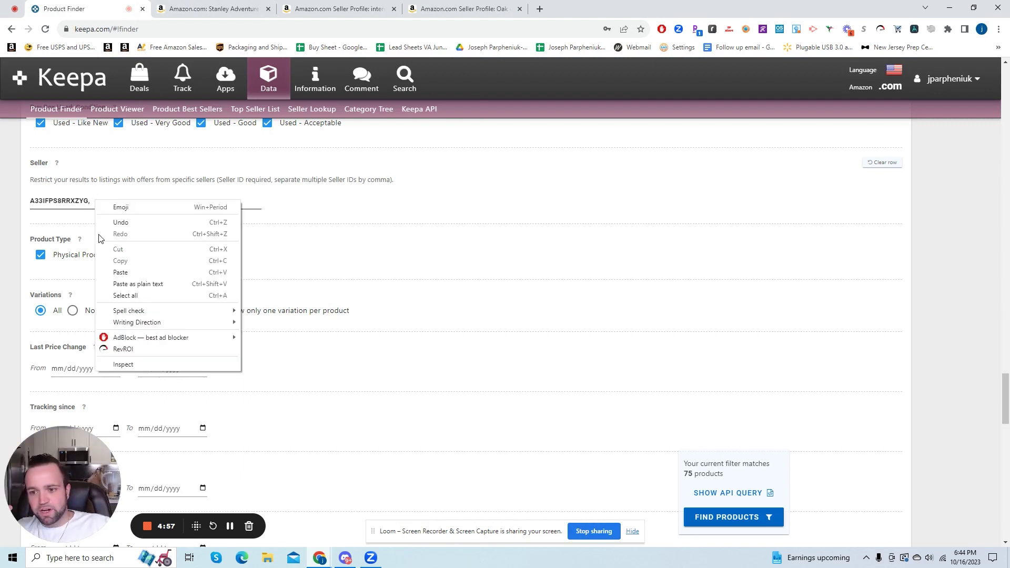
{"action": "left_click", "coordinate": [114, 273]}
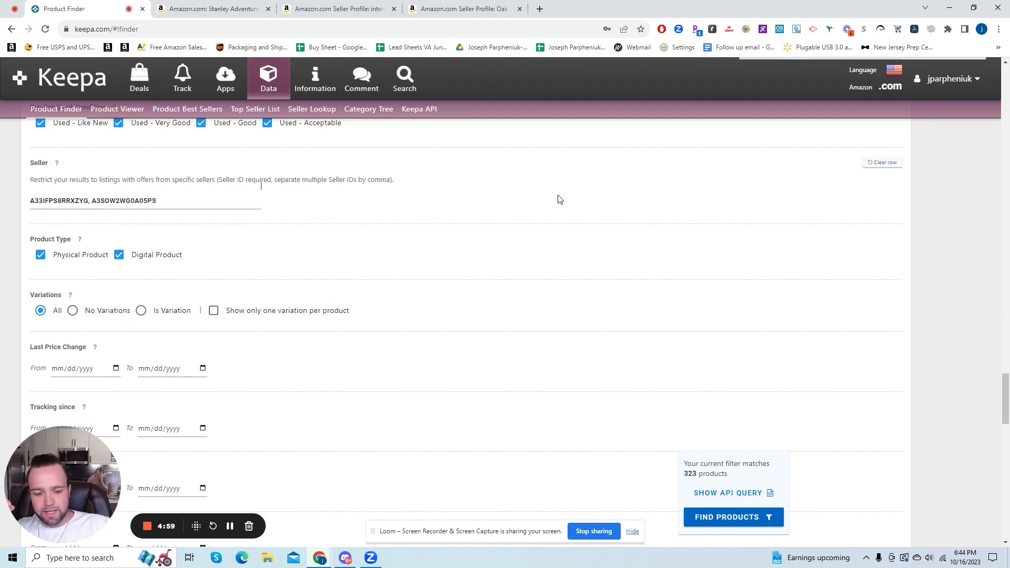
Step: Cap the Sales Rank 90-day average at 100000 and require Amazon out of stock
{"action": "scroll", "coordinate": [440, 363], "scroll_direction": "up", "scroll_amount": 15}
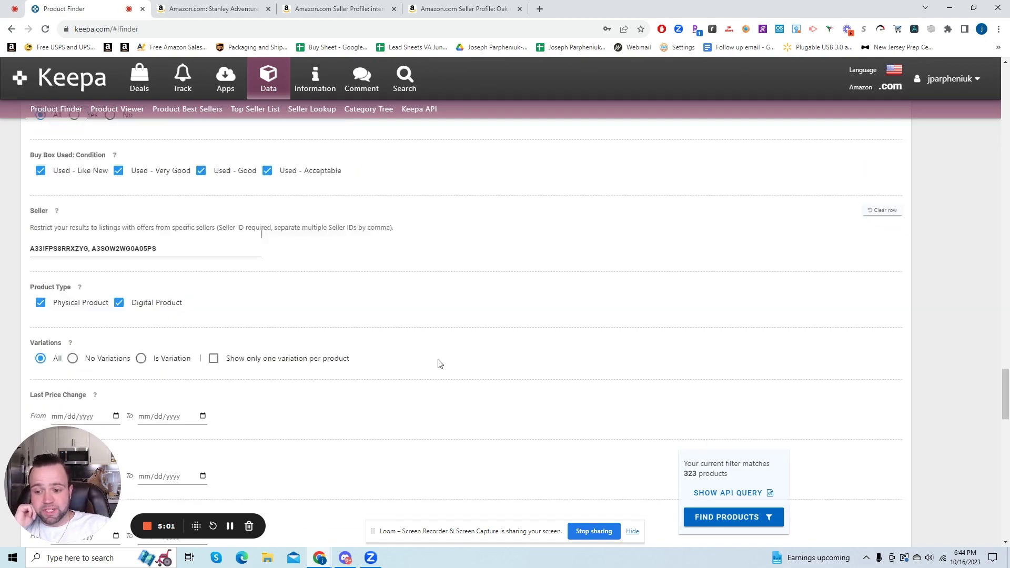
{"action": "scroll", "coordinate": [369, 379], "scroll_direction": "down", "scroll_amount": 20}
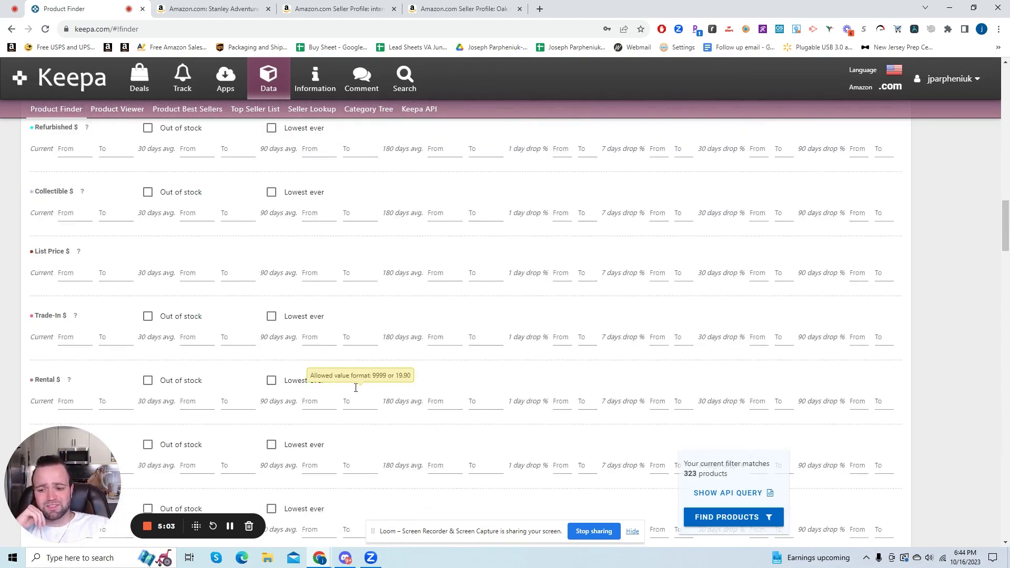
{"action": "scroll", "coordinate": [352, 384], "scroll_direction": "up", "scroll_amount": 8}
{"action": "scroll", "coordinate": [345, 405], "scroll_direction": "up", "scroll_amount": 6}
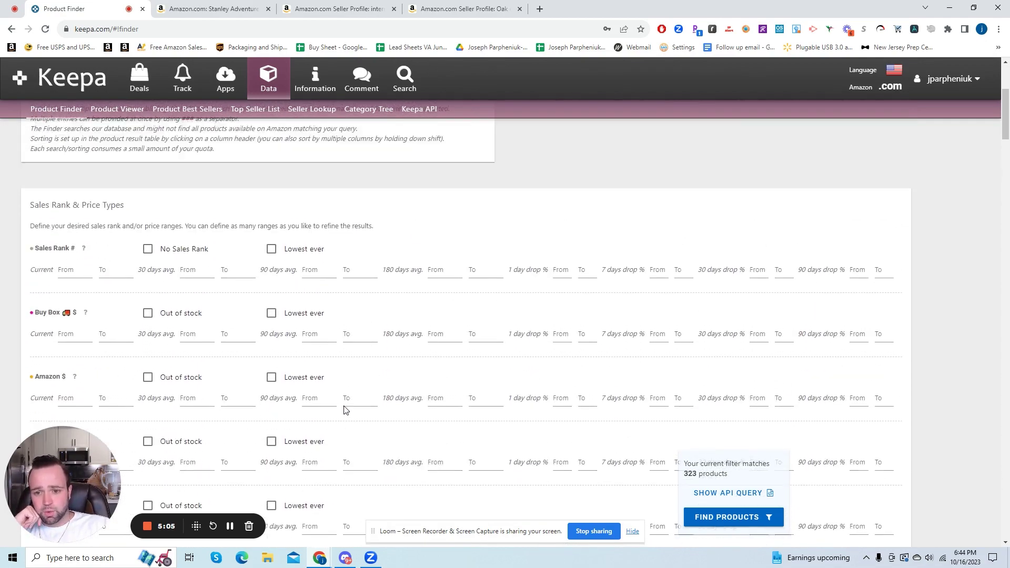
{"action": "scroll", "coordinate": [400, 341], "scroll_direction": "down", "scroll_amount": 2}
{"action": "scroll", "coordinate": [347, 295], "scroll_direction": "up", "scroll_amount": 1}
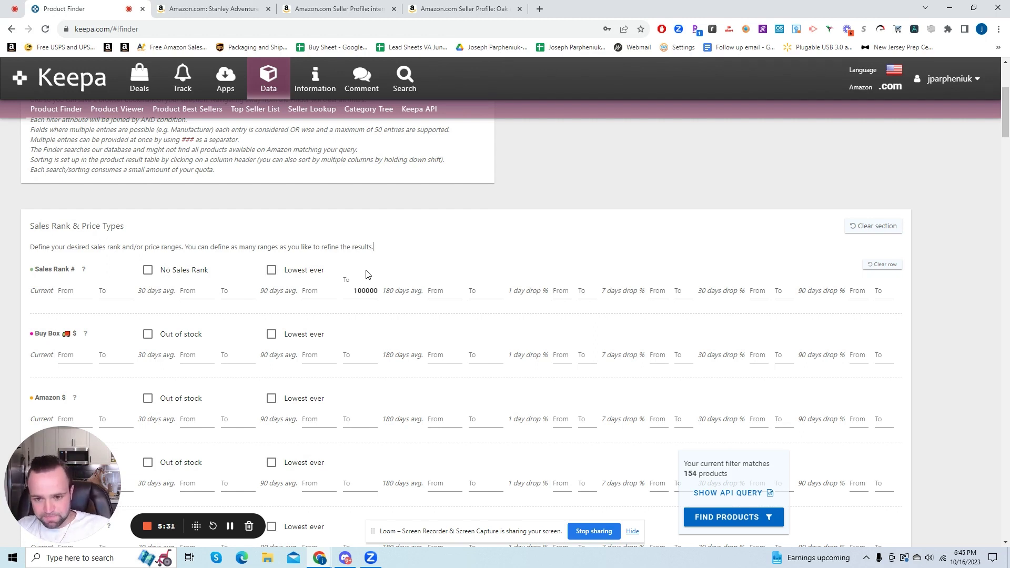
{"action": "left_click", "coordinate": [367, 280]}
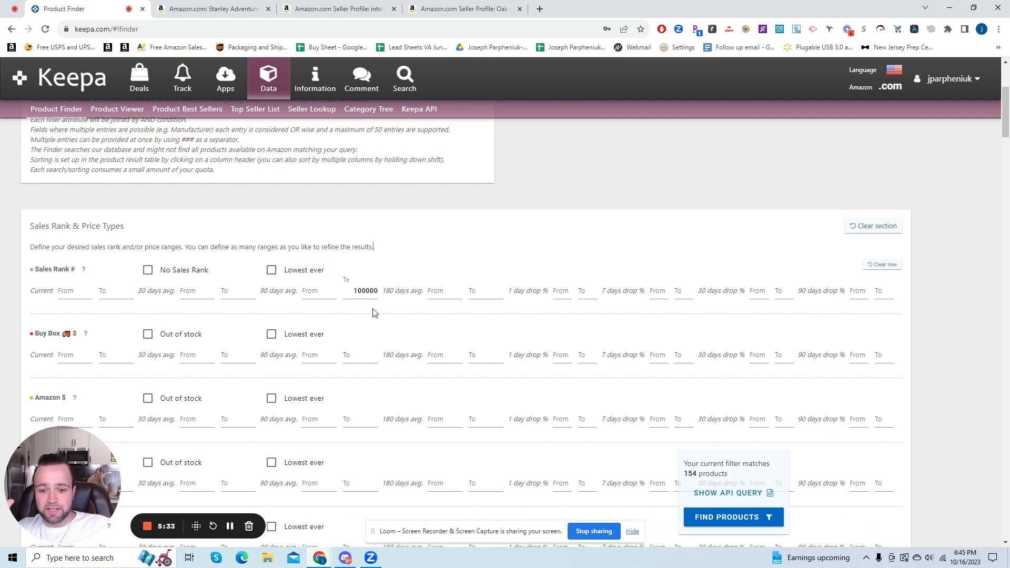
{"action": "scroll", "coordinate": [631, 252], "scroll_direction": "down", "scroll_amount": 2}
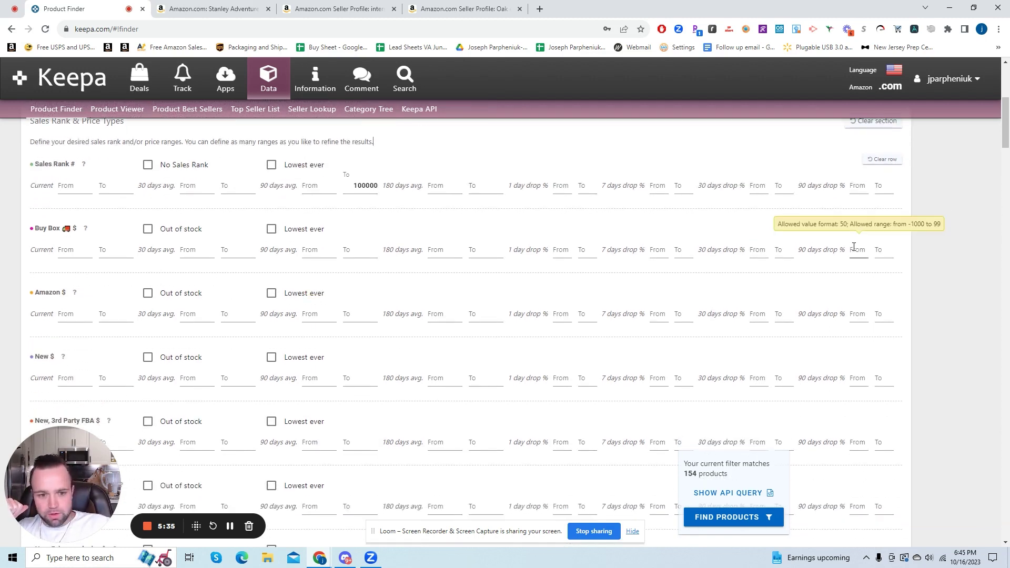
{"action": "left_click", "coordinate": [147, 294]}
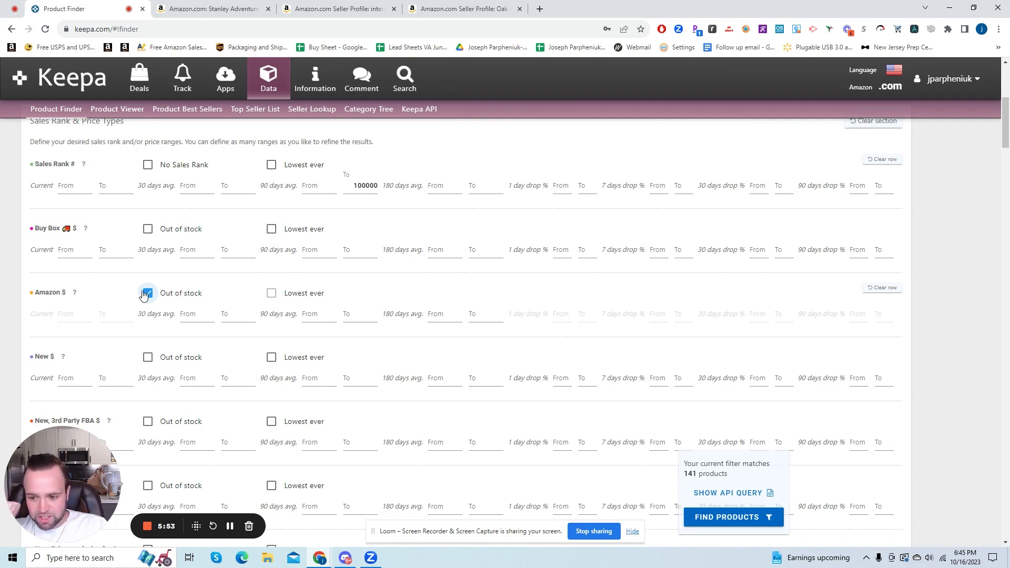
Step: Set the Buy Box 90-day drop % range from -10 to 20
{"action": "scroll", "coordinate": [762, 313], "scroll_direction": "up", "scroll_amount": 1}
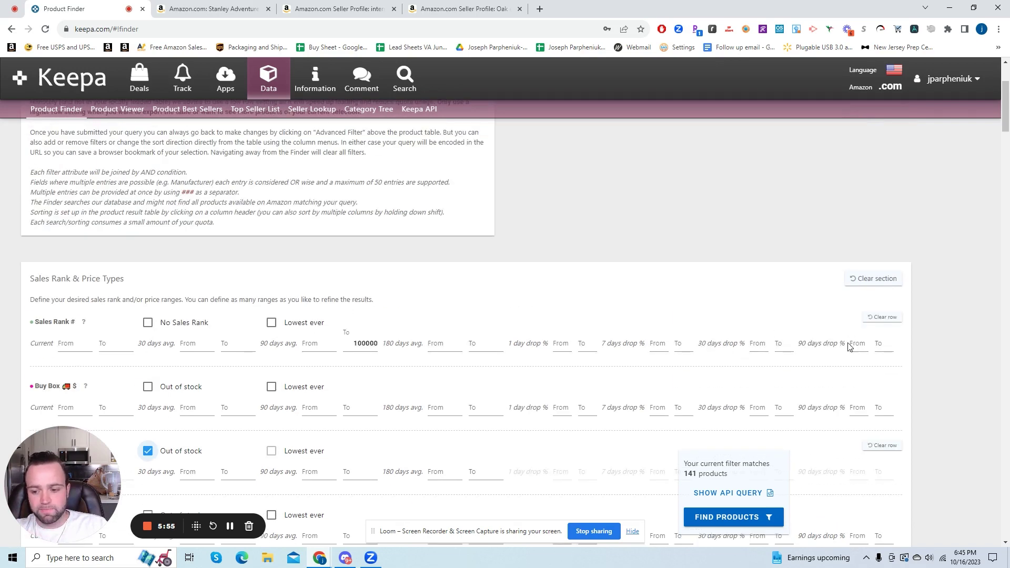
{"action": "scroll", "coordinate": [805, 322], "scroll_direction": "down", "scroll_amount": 1}
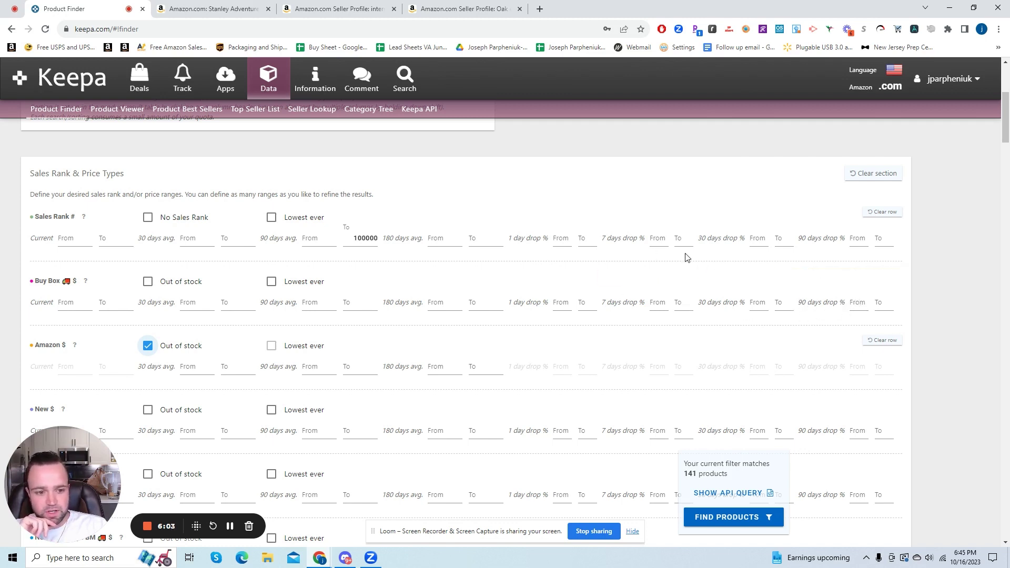
{"action": "left_click", "coordinate": [855, 303]}
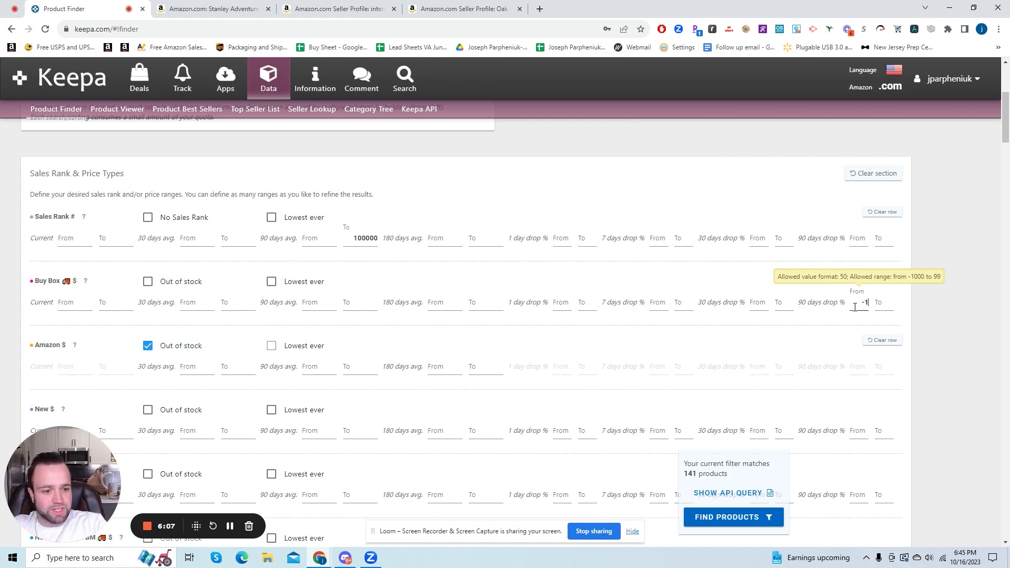
{"action": "left_click", "coordinate": [880, 304]}
{"action": "type", "text": "20"}
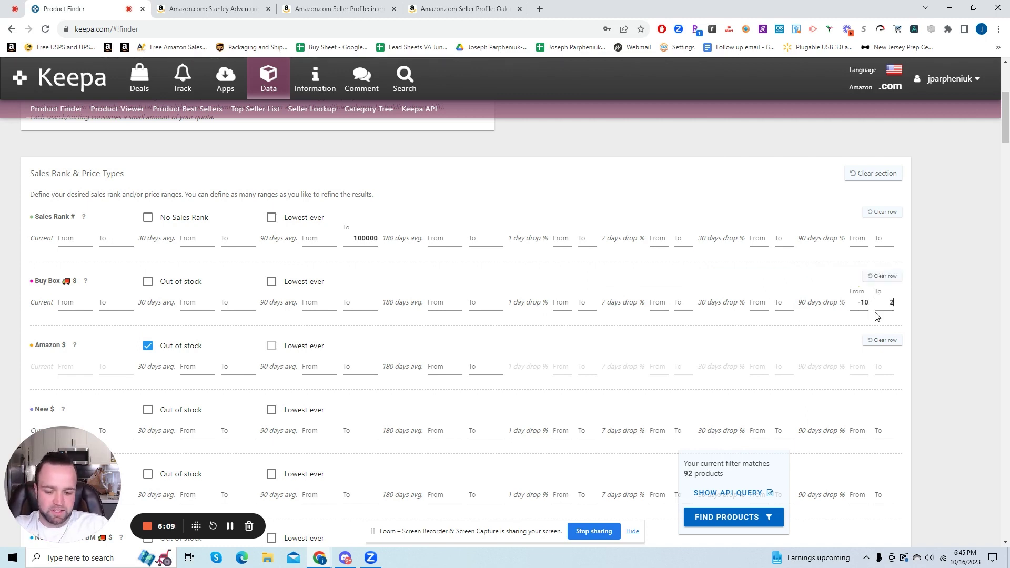
{"action": "left_click", "coordinate": [880, 321]}
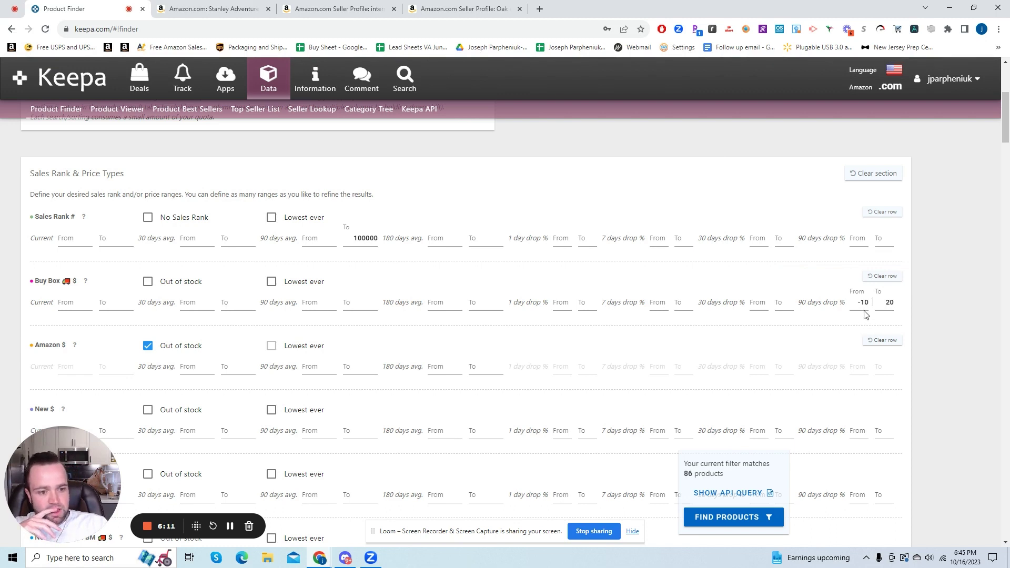
{"action": "left_click", "coordinate": [62, 285]}
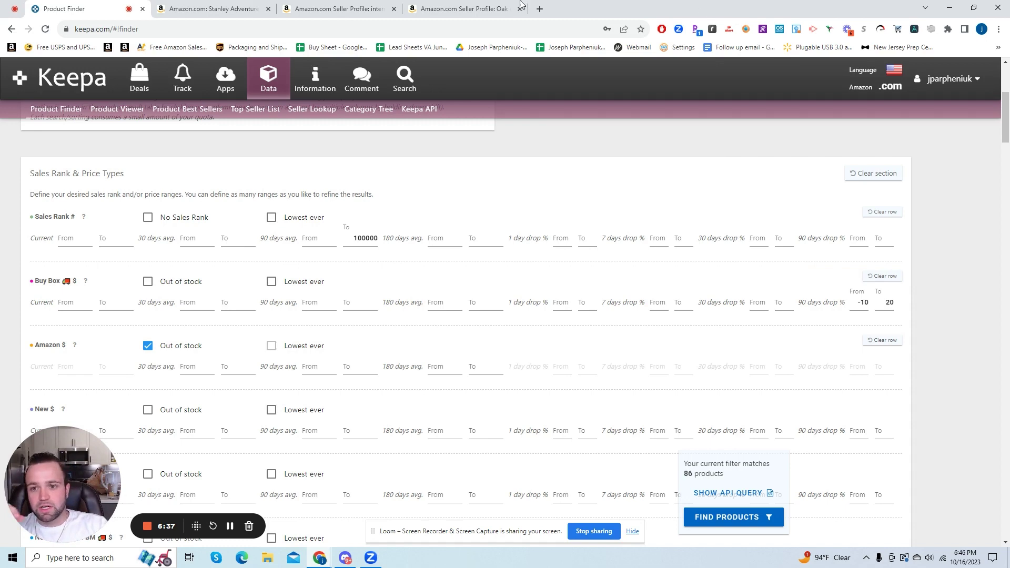
Step: Check the Stanley Quencher listing's other sellers, then recheck the -10 Buy Box drop minimum
{"action": "left_click", "coordinate": [210, 8]}
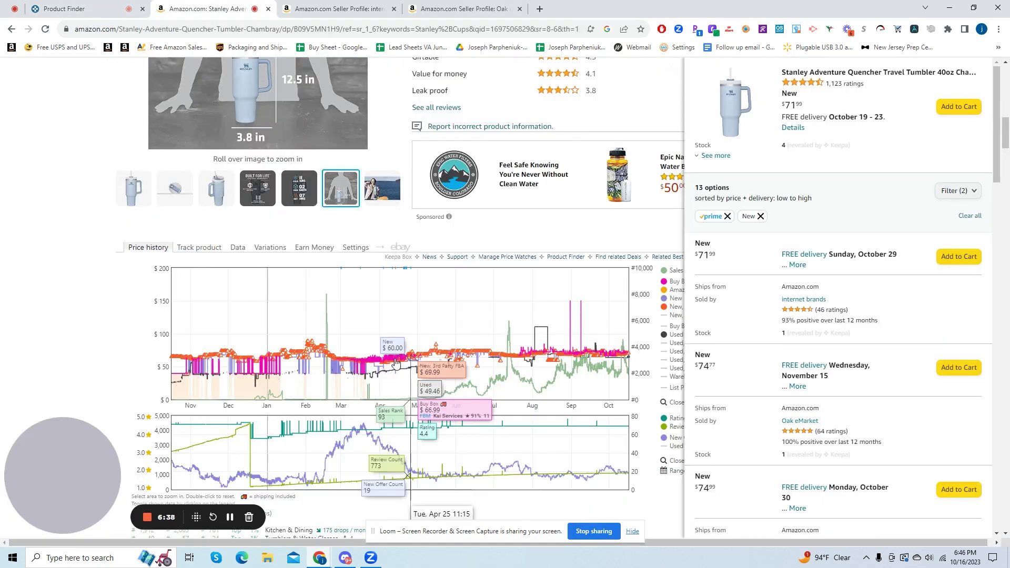
{"action": "left_click", "coordinate": [396, 363]}
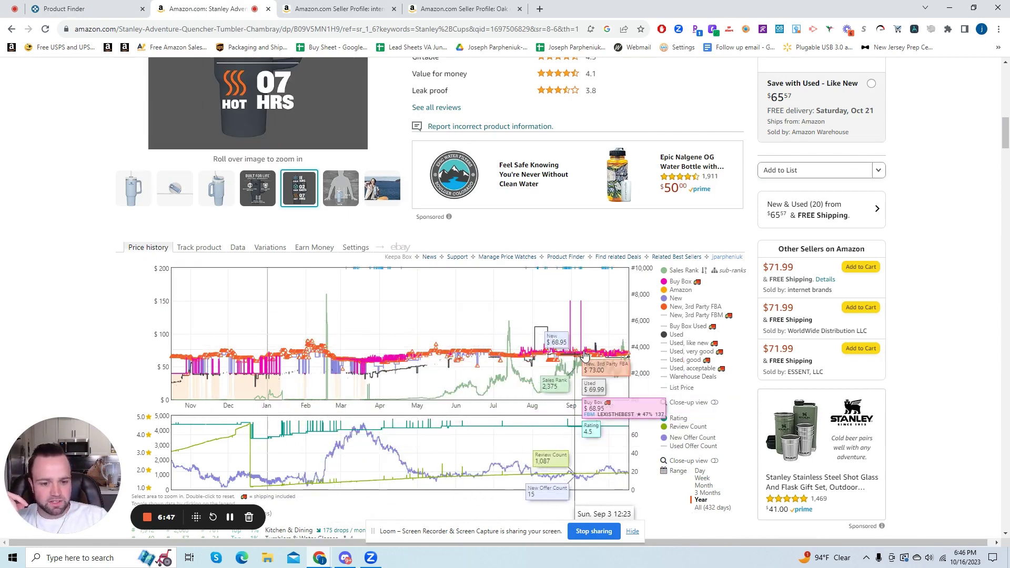
{"action": "left_click", "coordinate": [73, 5]}
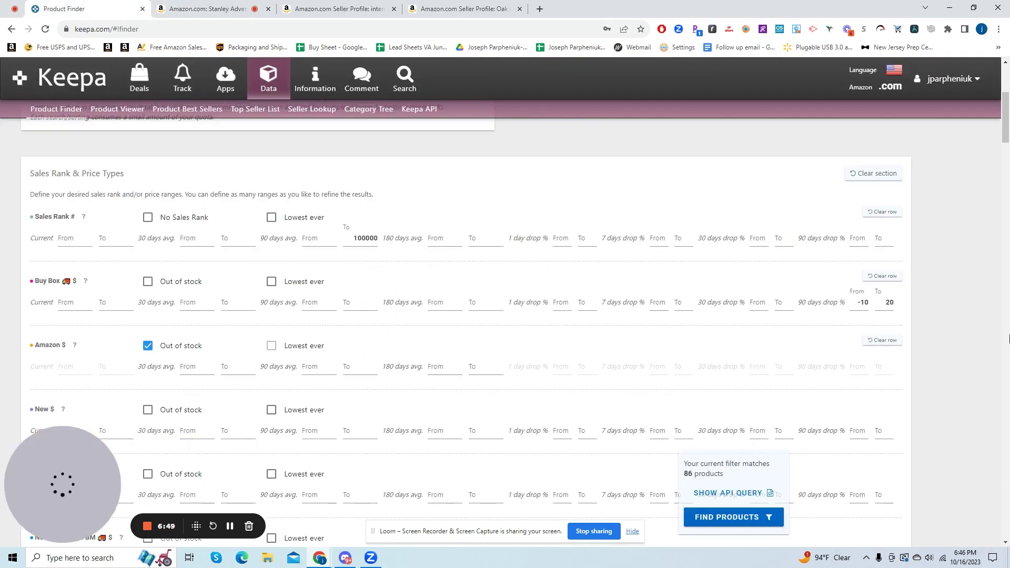
{"action": "left_click", "coordinate": [857, 307]}
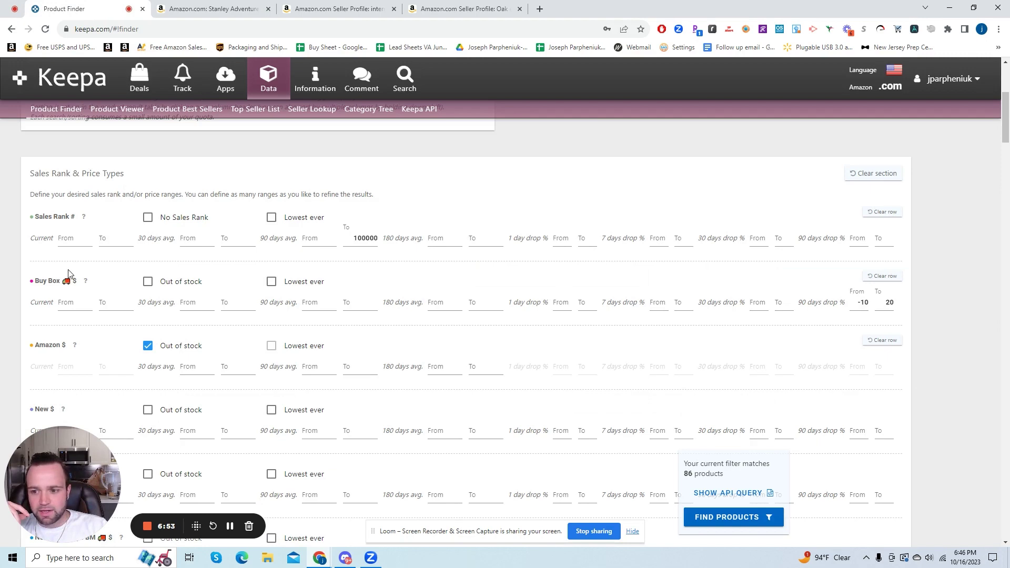
{"action": "scroll", "coordinate": [642, 276], "scroll_direction": "down", "scroll_amount": 1}
{"action": "scroll", "coordinate": [631, 269], "scroll_direction": "down", "scroll_amount": 2}
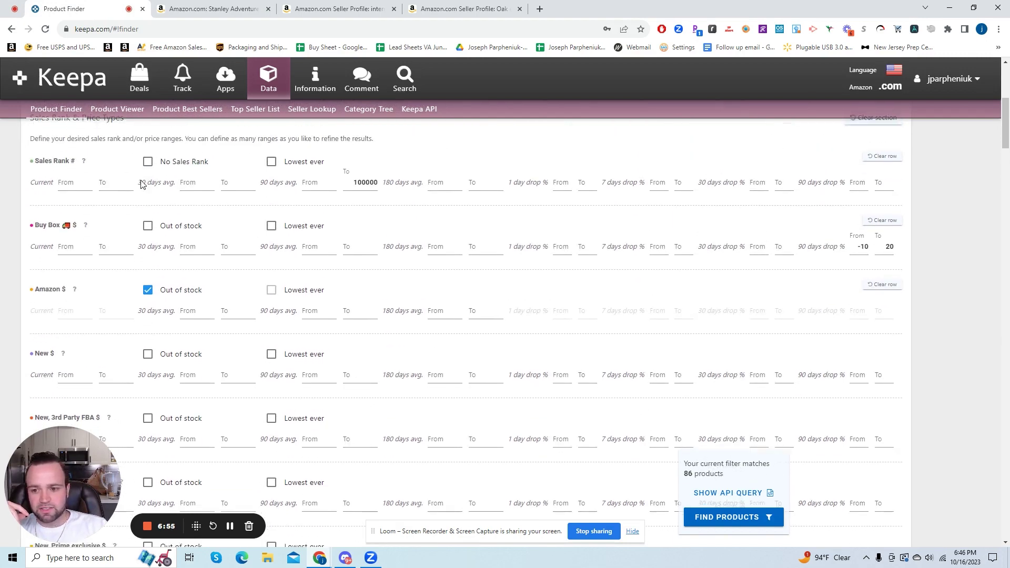
{"action": "scroll", "coordinate": [635, 261], "scroll_direction": "down", "scroll_amount": 2}
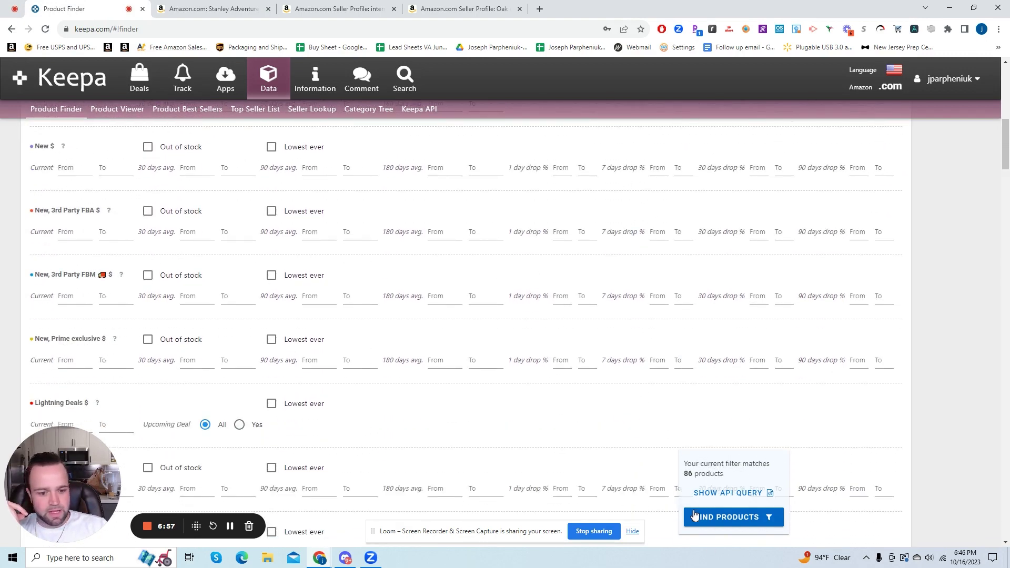
{"action": "scroll", "coordinate": [440, 424], "scroll_direction": "down", "scroll_amount": 7}
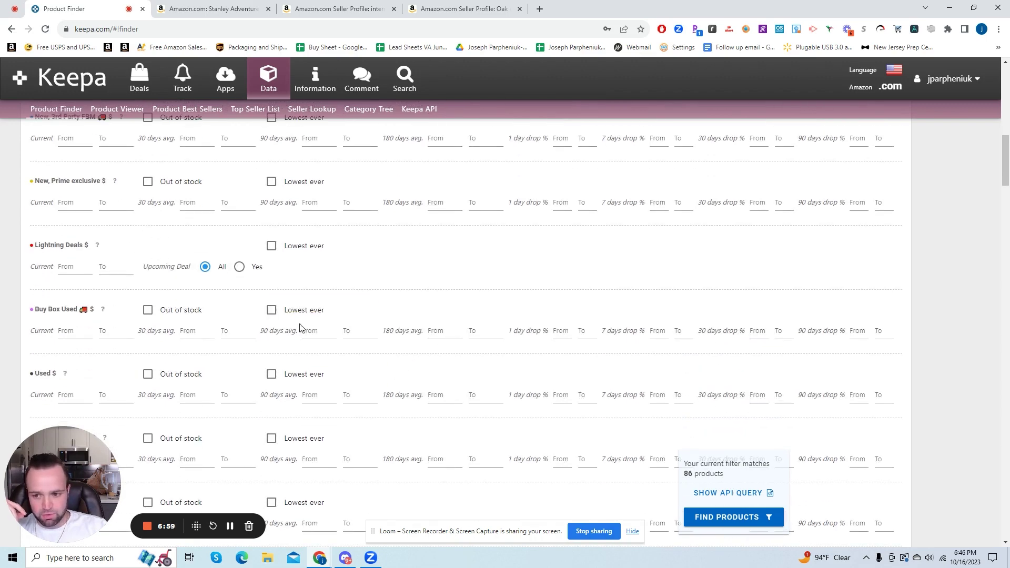
{"action": "scroll", "coordinate": [304, 337], "scroll_direction": "down", "scroll_amount": 8}
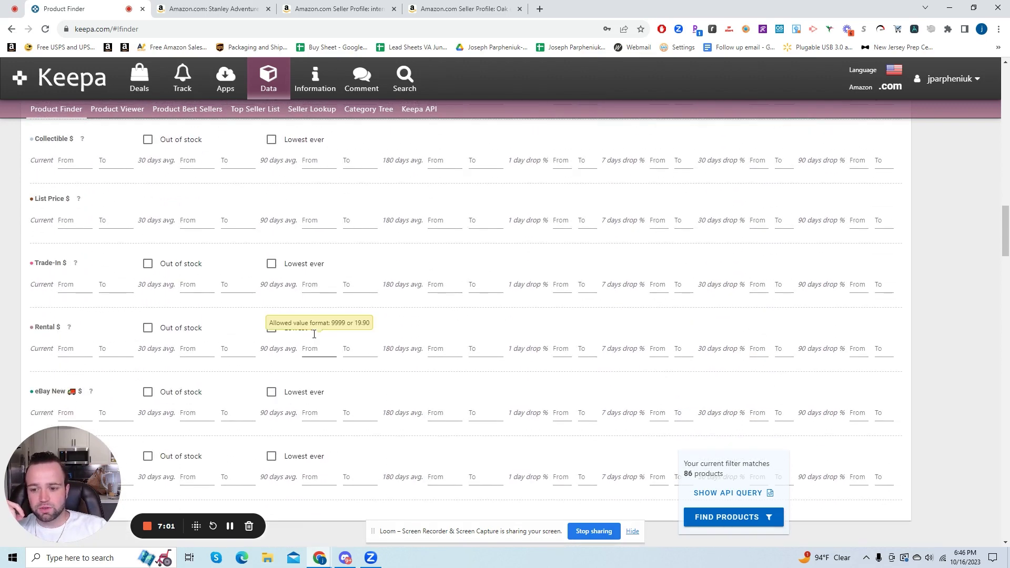
{"action": "scroll", "coordinate": [315, 334], "scroll_direction": "down", "scroll_amount": 10}
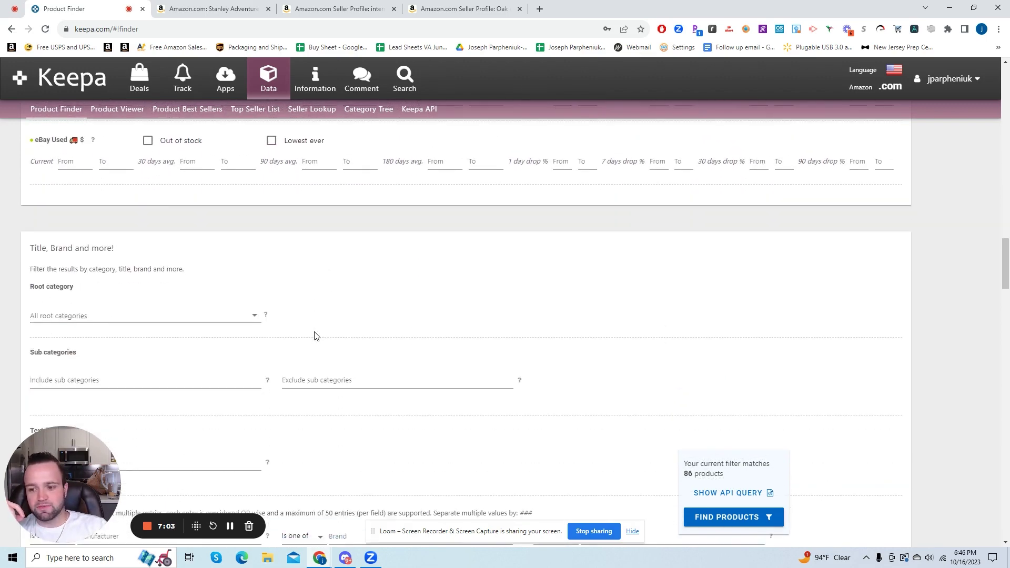
{"action": "scroll", "coordinate": [317, 330], "scroll_direction": "up", "scroll_amount": 4}
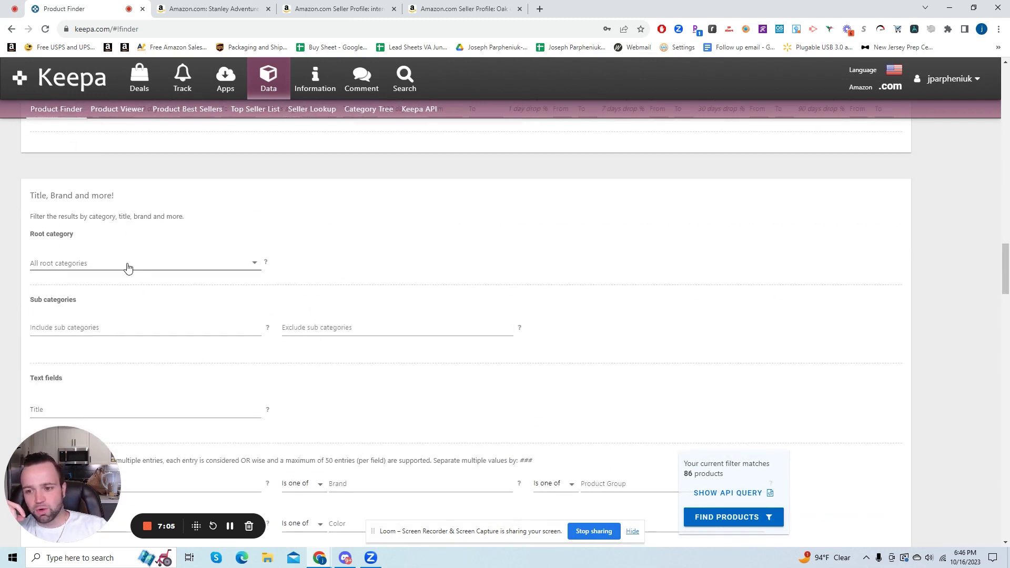
{"action": "left_click", "coordinate": [127, 264]}
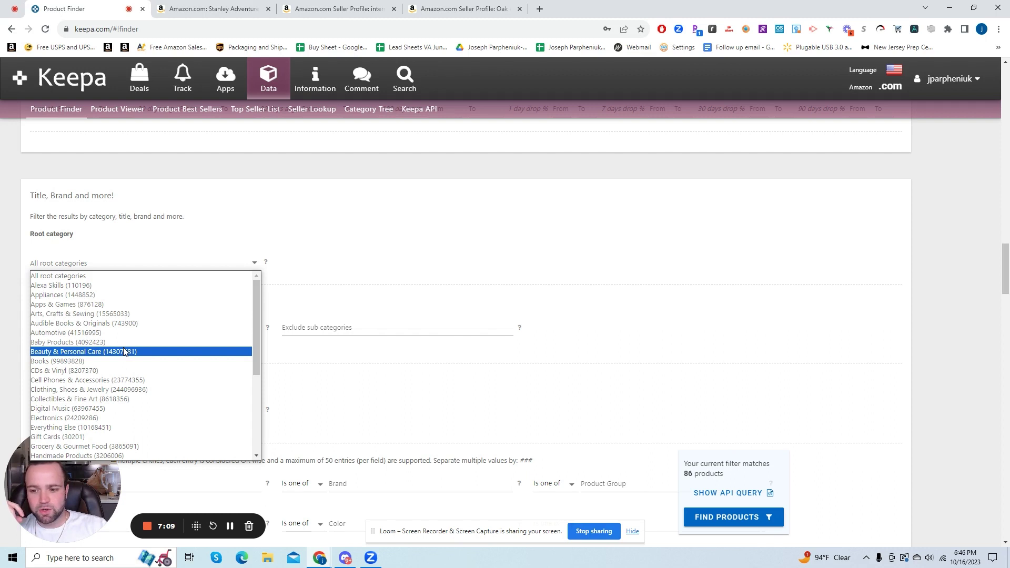
{"action": "left_click", "coordinate": [124, 352]}
{"action": "left_click", "coordinate": [124, 262]}
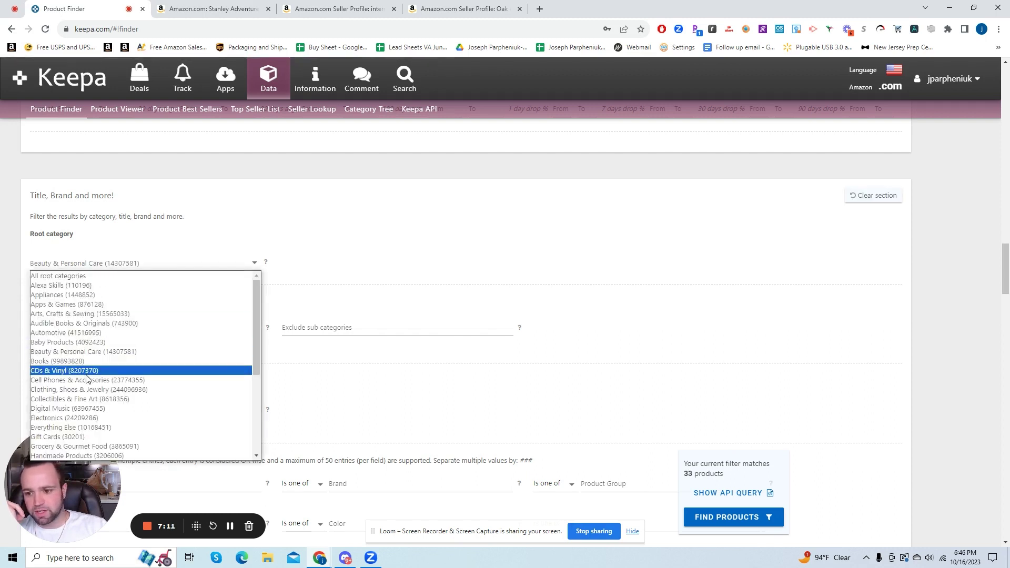
{"action": "scroll", "coordinate": [87, 384], "scroll_direction": "down", "scroll_amount": 4}
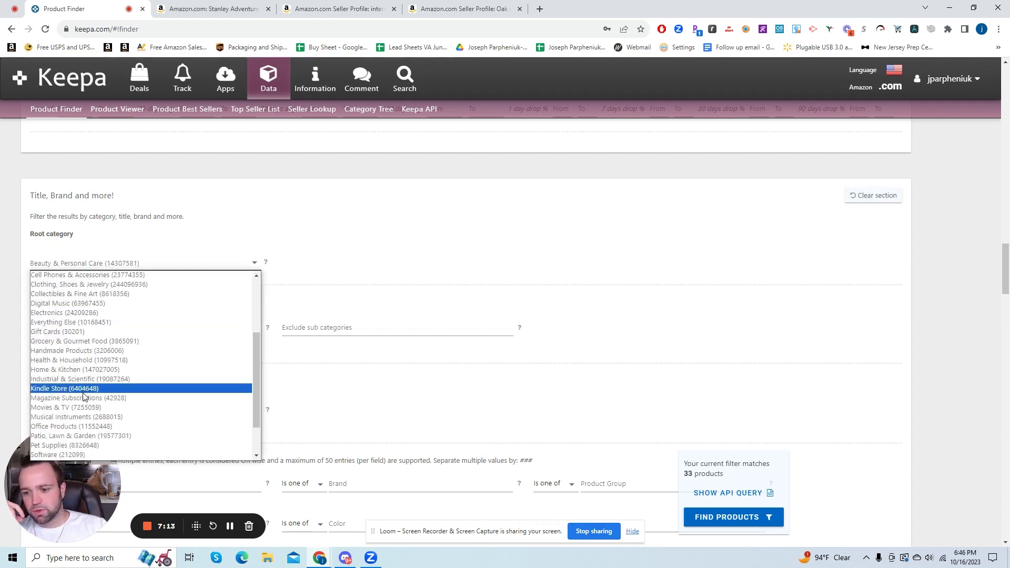
{"action": "left_click", "coordinate": [87, 363]}
{"action": "left_click", "coordinate": [138, 262]}
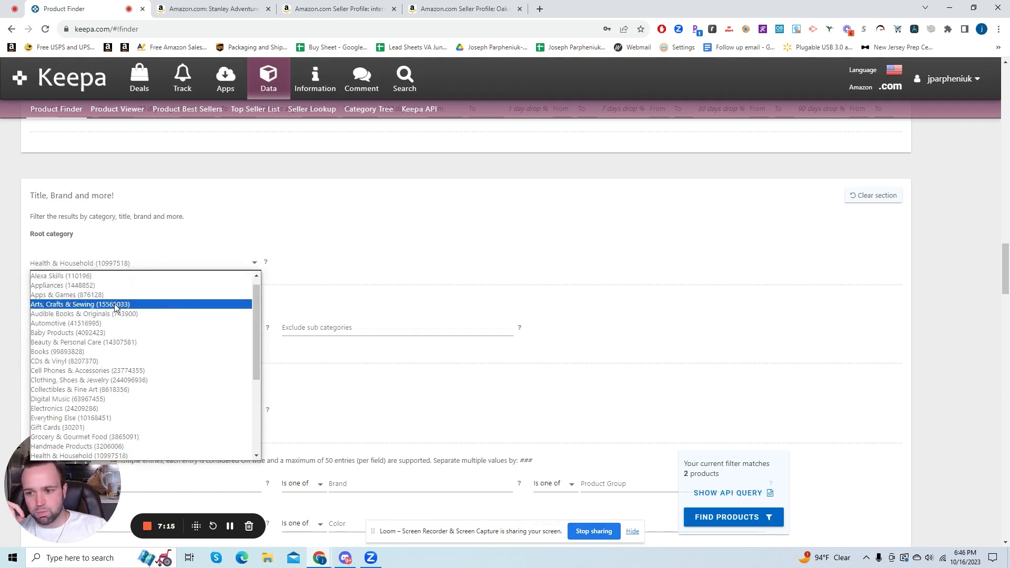
{"action": "scroll", "coordinate": [116, 307], "scroll_direction": "up", "scroll_amount": 2}
{"action": "left_click", "coordinate": [119, 276]}
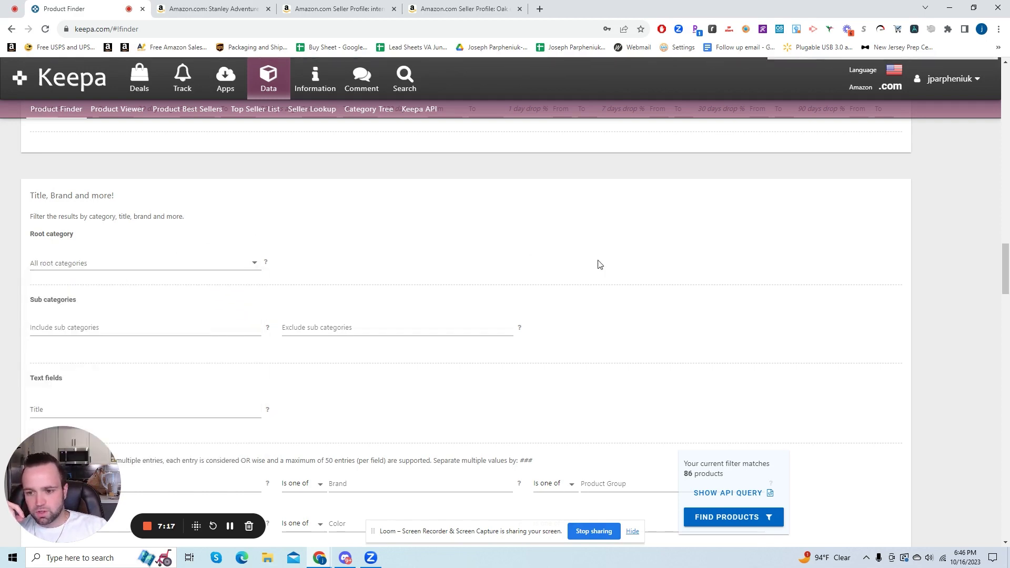
Step: Limit New Offer Count 90-day average to 8–70 and run the search
{"action": "scroll", "coordinate": [668, 316], "scroll_direction": "down", "scroll_amount": 3}
{"action": "scroll", "coordinate": [390, 330], "scroll_direction": "down", "scroll_amount": 4}
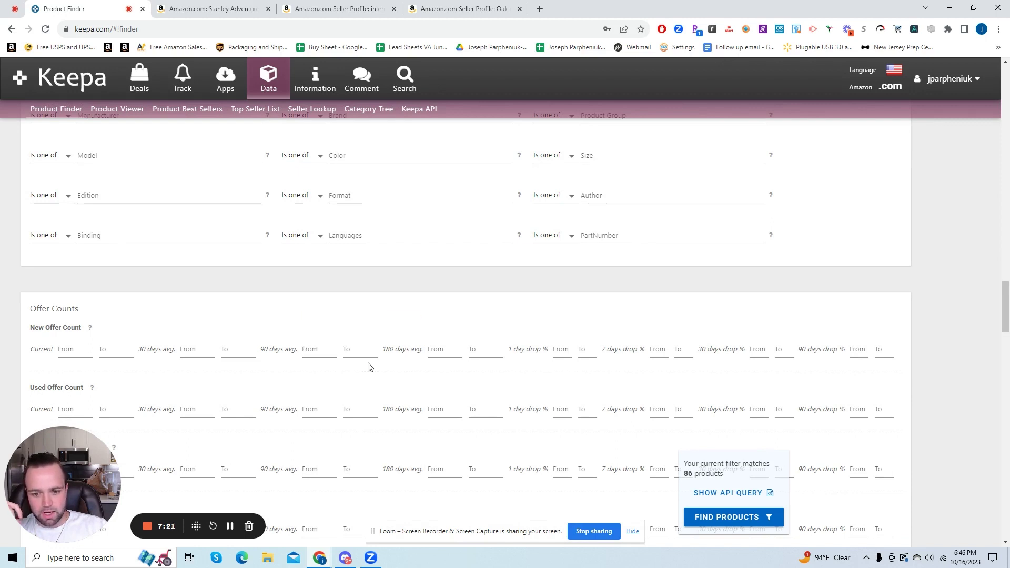
{"action": "left_click", "coordinate": [315, 346]}
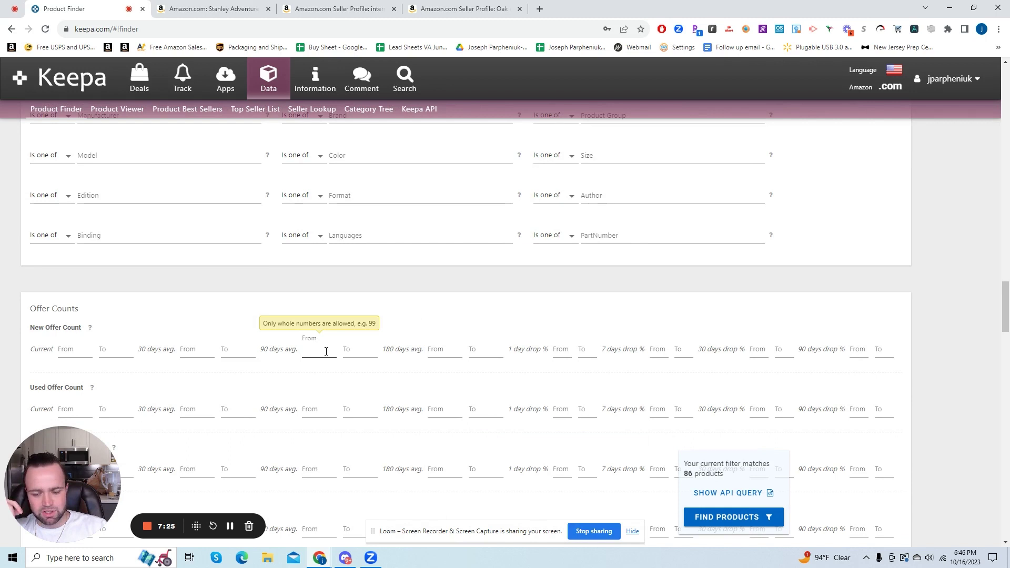
{"action": "left_click", "coordinate": [324, 369]}
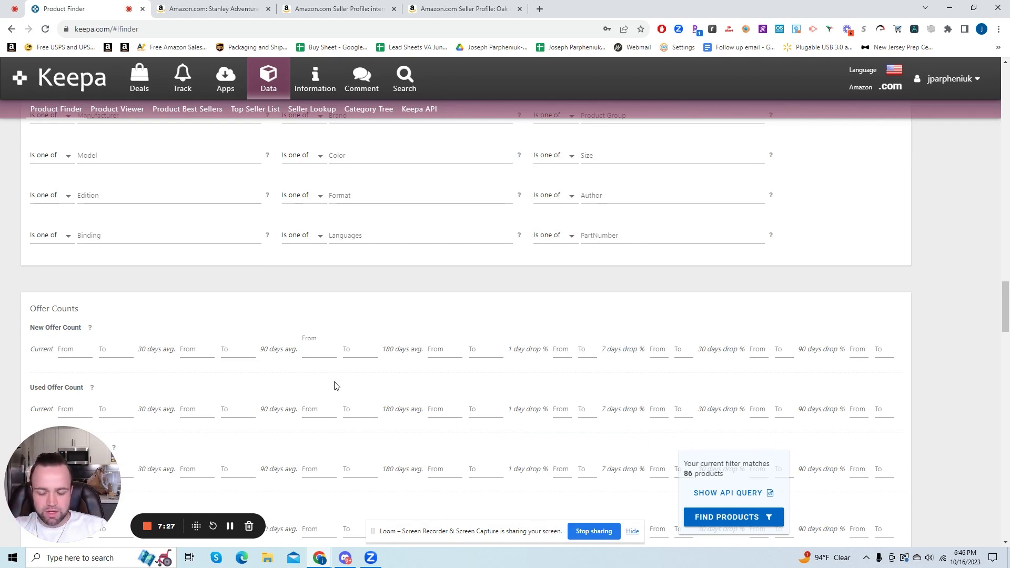
{"action": "left_click", "coordinate": [310, 353]}
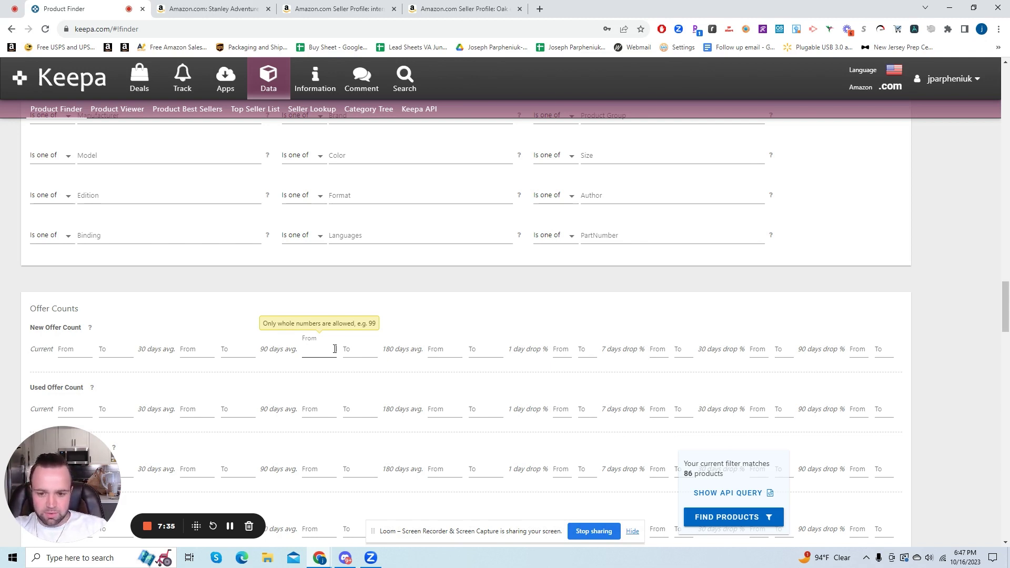
{"action": "type", "text": "8"}
{"action": "key", "text": "Tab"}
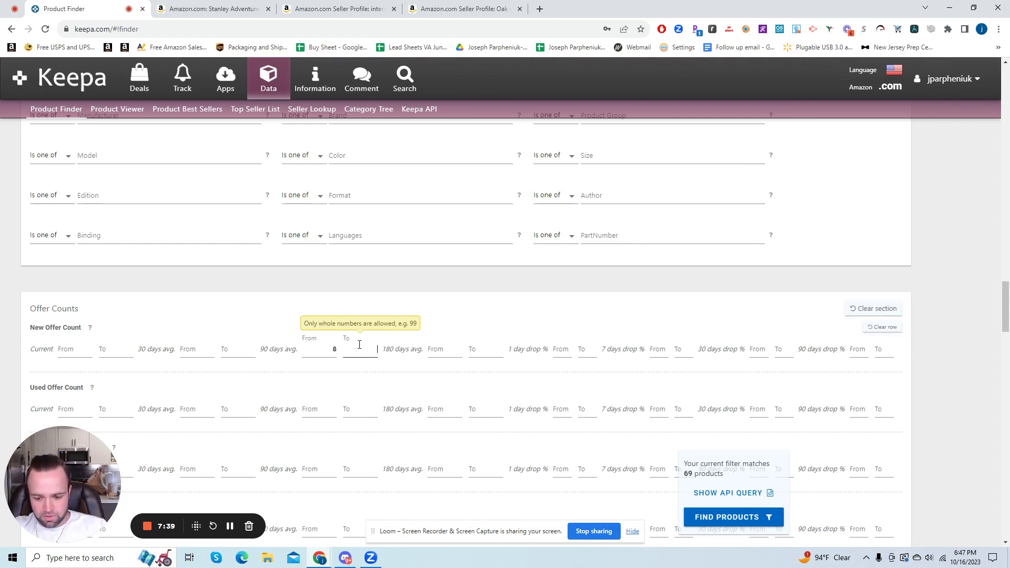
{"action": "left_click", "coordinate": [333, 326]}
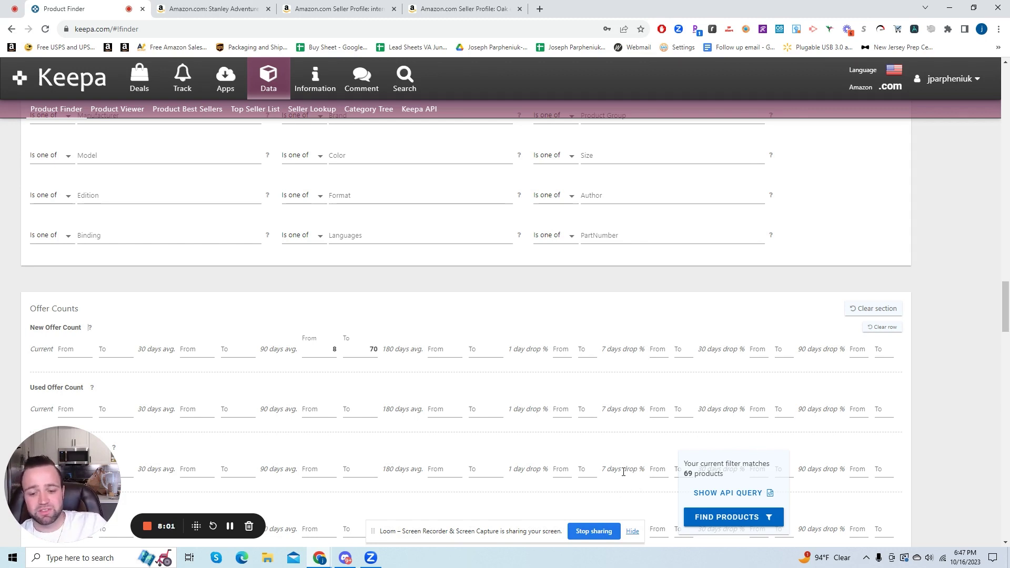
{"action": "left_click", "coordinate": [709, 518]}
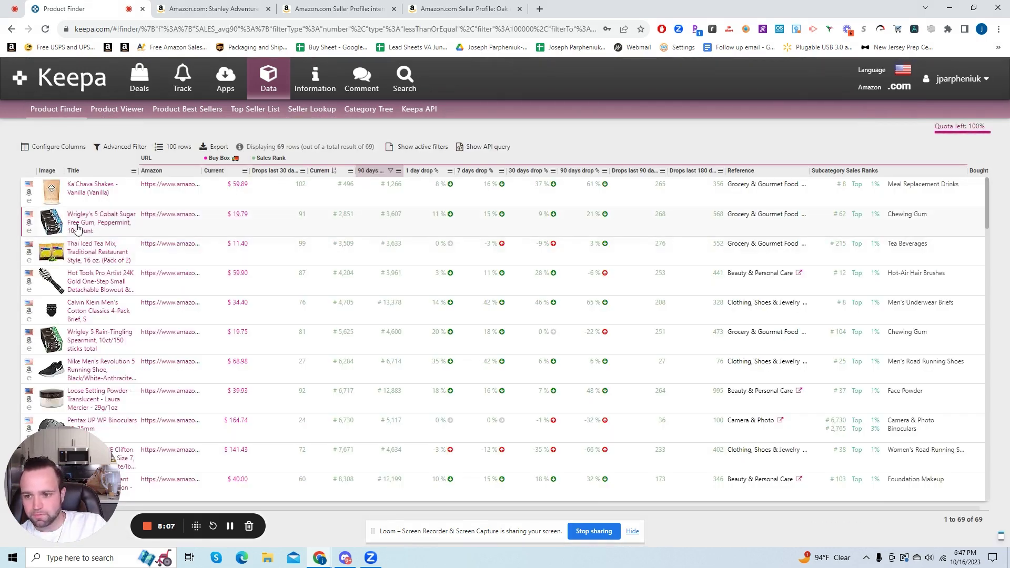
Step: Open the Ka'Chava Shakes – Vanilla details and show a year of its price history
{"action": "left_click", "coordinate": [78, 191]}
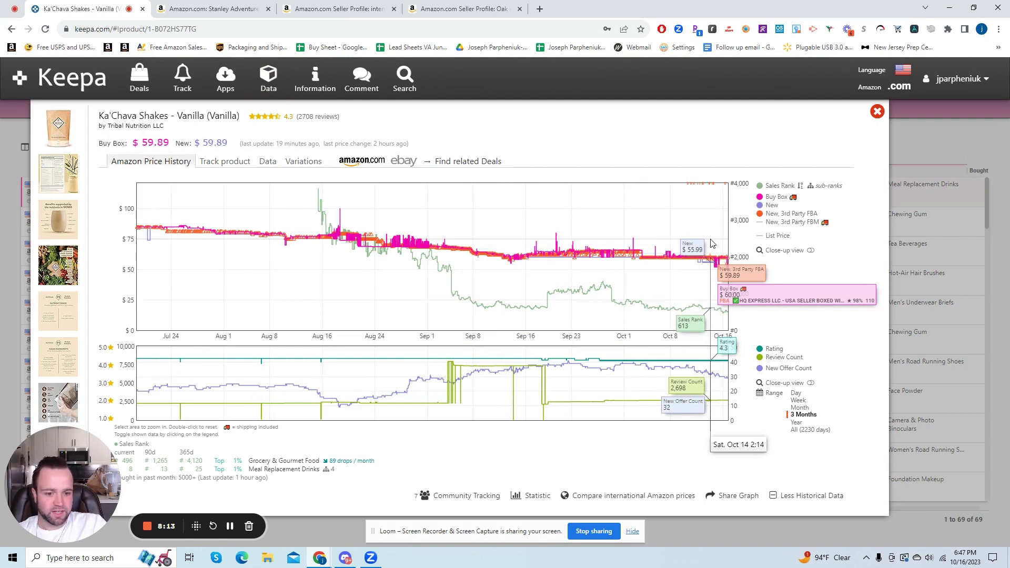
{"action": "left_click", "coordinate": [796, 423]}
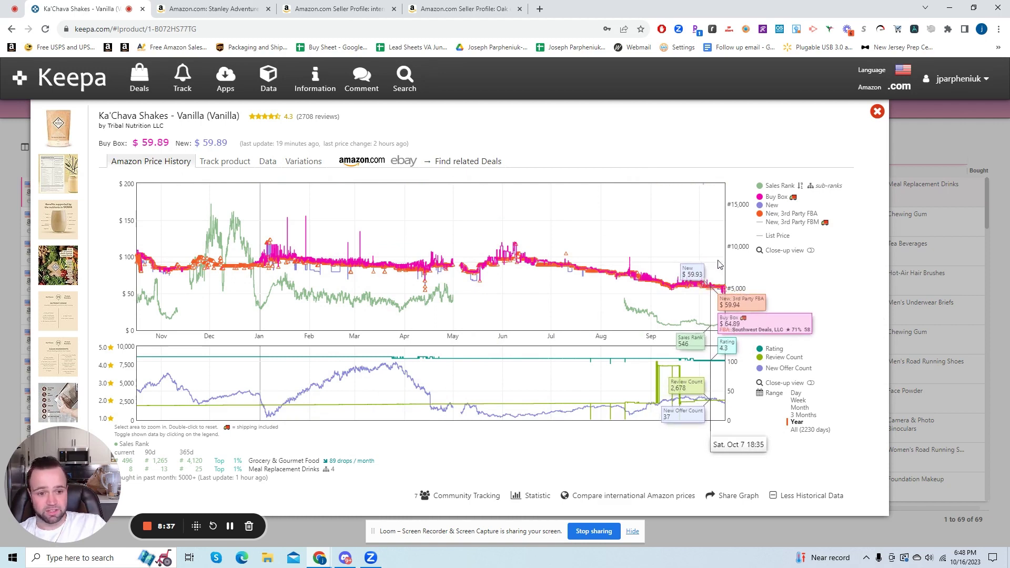
Step: Open the Wrigley's 5 Cobalt gum from the results and show its past-year price history
{"action": "left_click", "coordinate": [876, 112]}
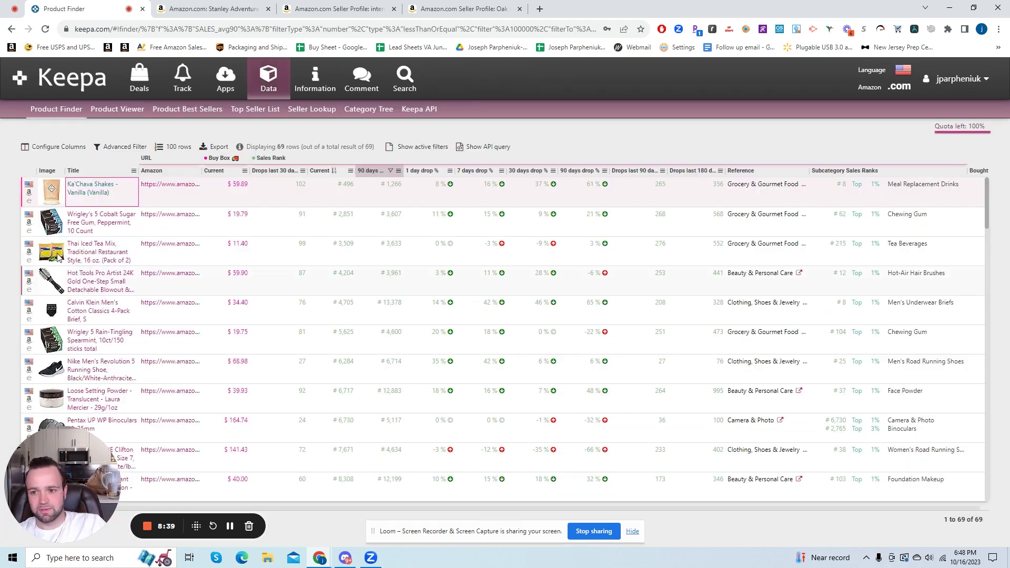
{"action": "scroll", "coordinate": [102, 242], "scroll_direction": "down", "scroll_amount": 1}
{"action": "scroll", "coordinate": [102, 242], "scroll_direction": "up", "scroll_amount": 1}
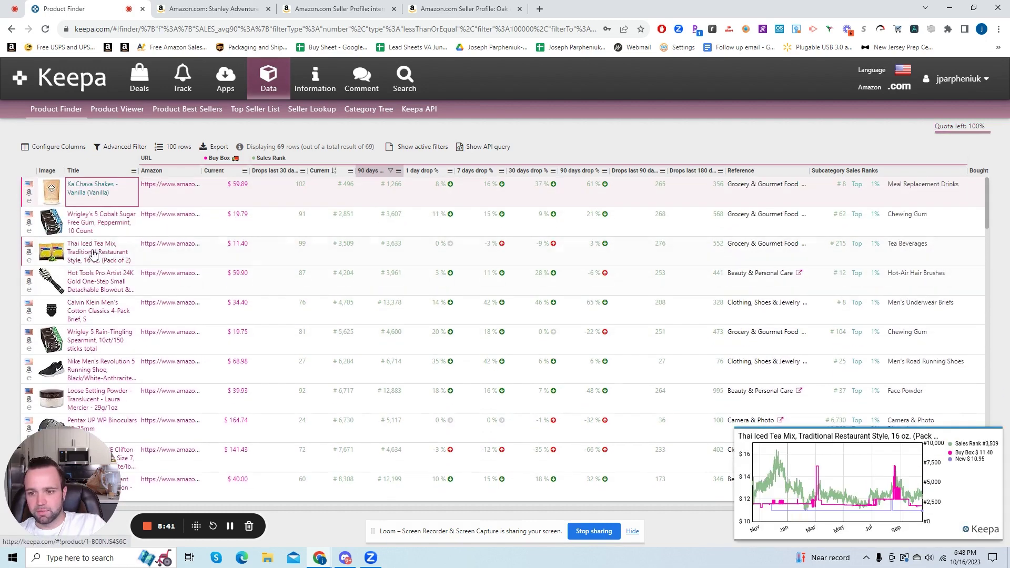
{"action": "left_click", "coordinate": [100, 230]}
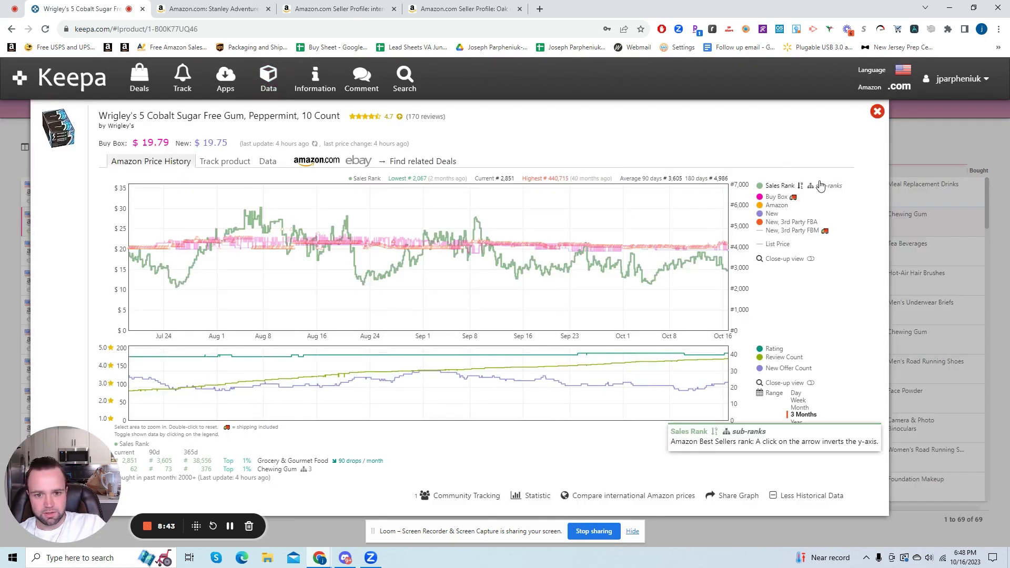
{"action": "left_click", "coordinate": [793, 422]}
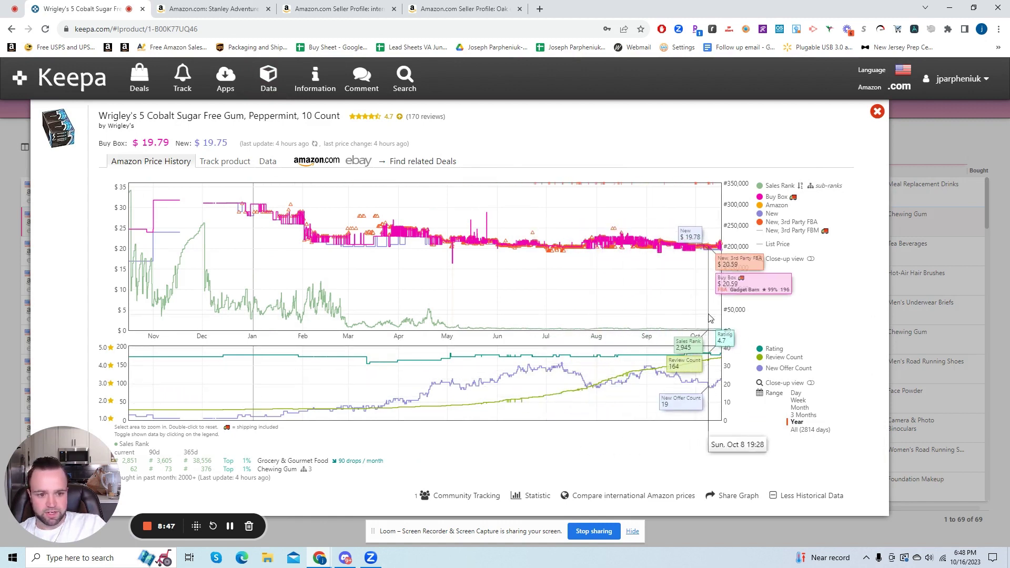
Step: Open the gum's Amazon listing and extend its embedded Keepa chart to a year
{"action": "left_click", "coordinate": [322, 163]}
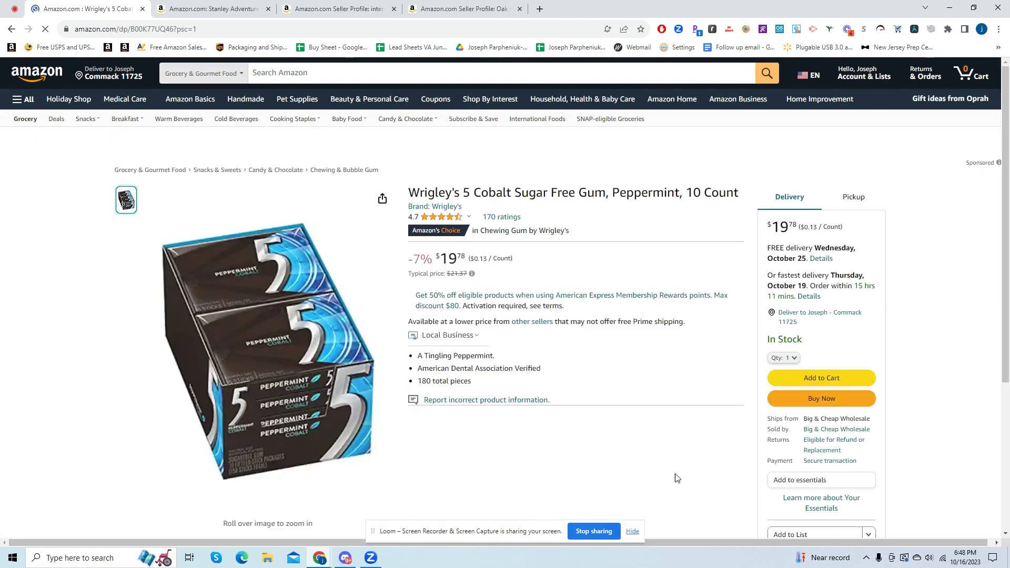
{"action": "scroll", "coordinate": [445, 226], "scroll_direction": "down", "scroll_amount": 2}
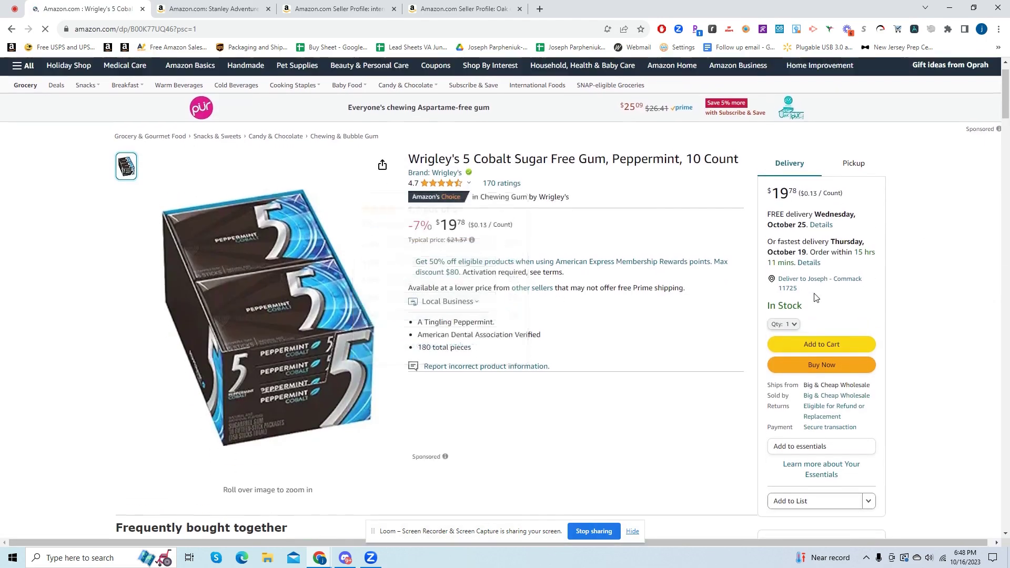
{"action": "scroll", "coordinate": [832, 260], "scroll_direction": "up", "scroll_amount": 1}
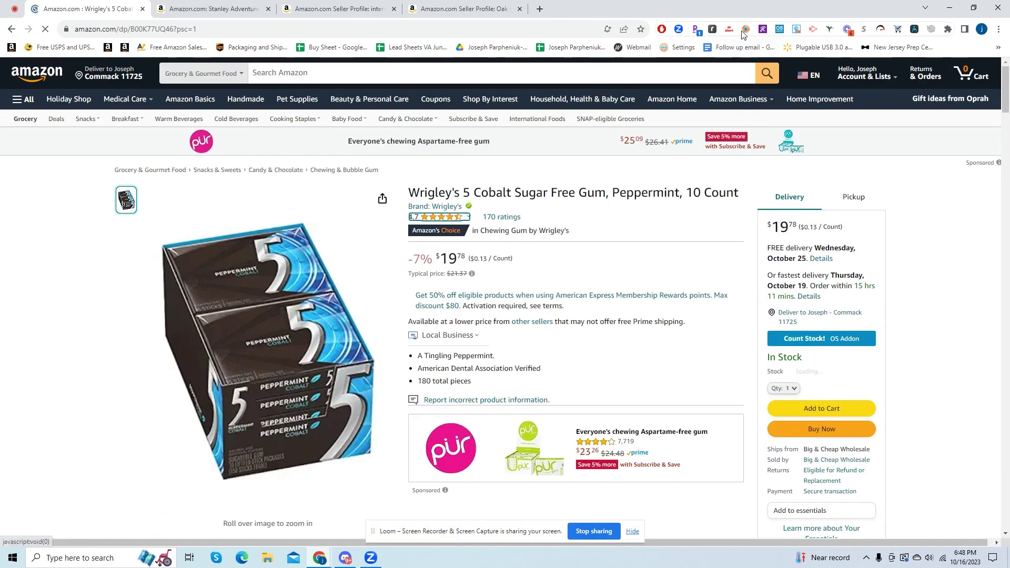
{"action": "scroll", "coordinate": [713, 309], "scroll_direction": "down", "scroll_amount": 8}
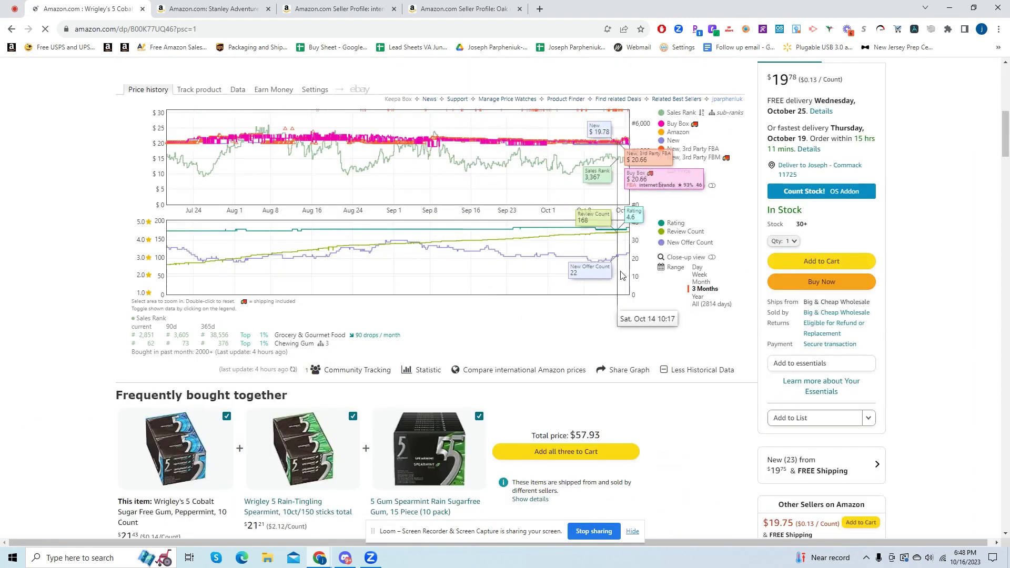
{"action": "left_click", "coordinate": [698, 297]}
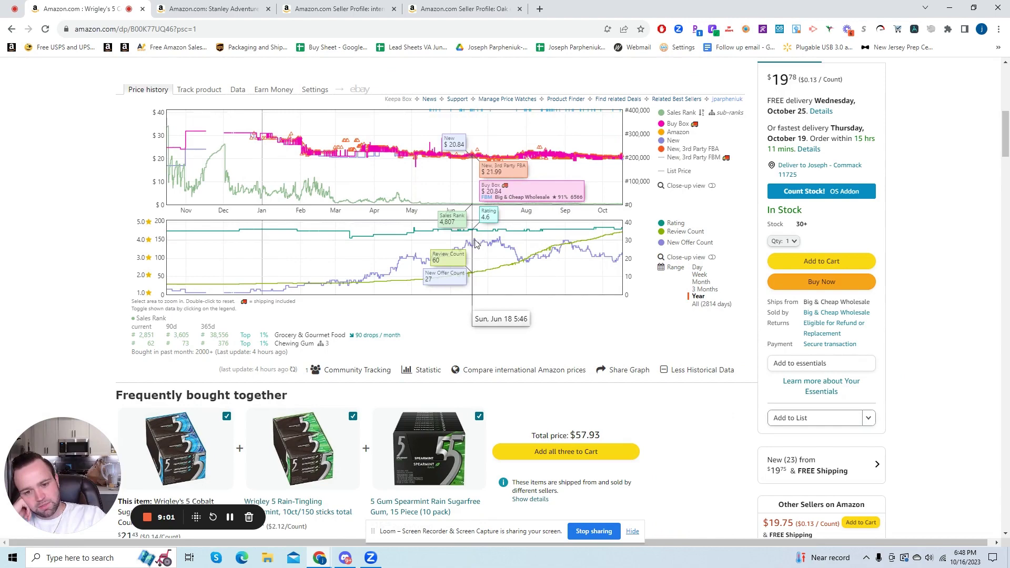
{"action": "scroll", "coordinate": [589, 410], "scroll_direction": "up", "scroll_amount": 10}
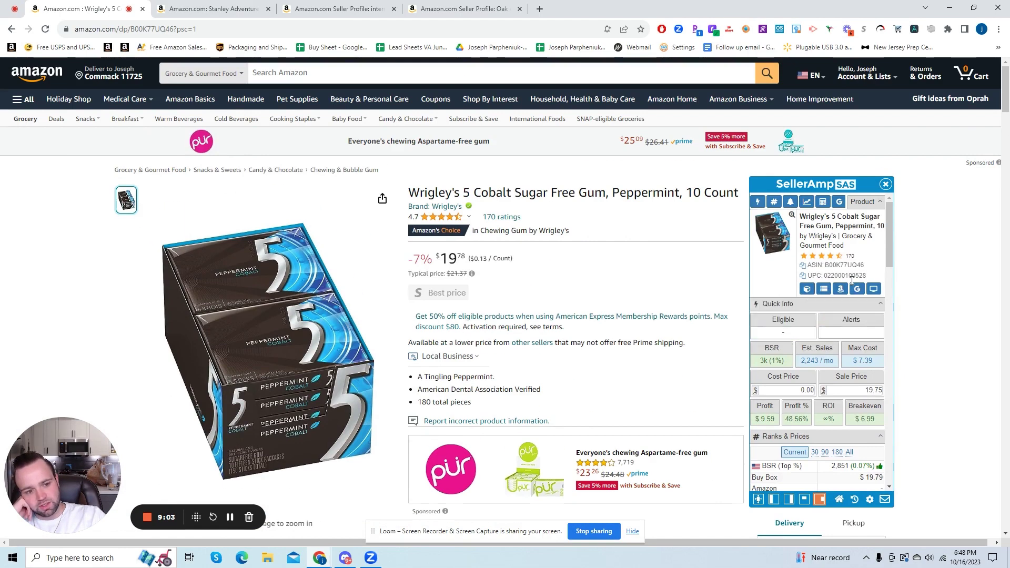
Step: Search Google for the Wrigley's 5 Cobalt gum title from SellerAmp
{"action": "left_click", "coordinate": [857, 289]}
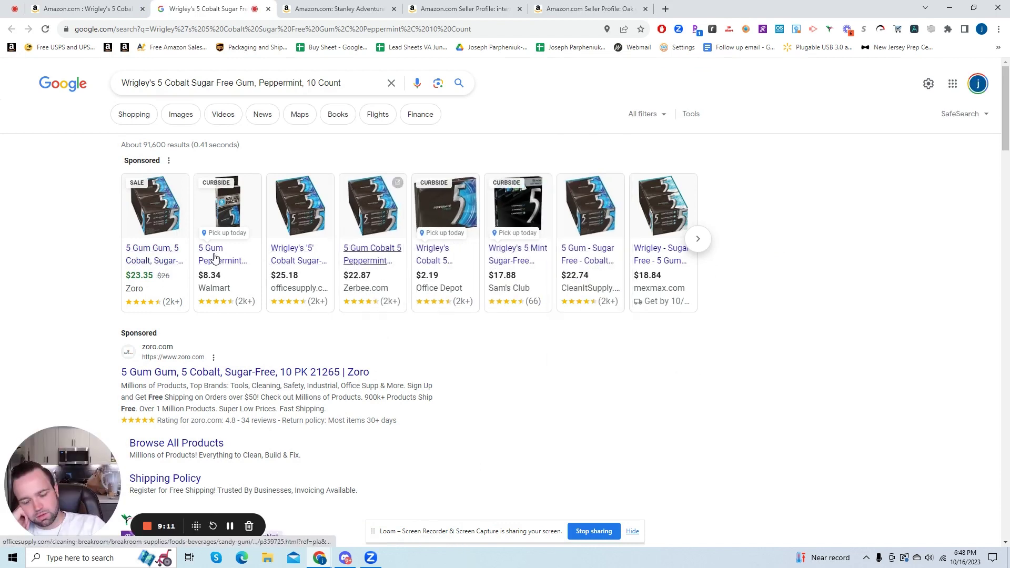
{"action": "mouse_move", "coordinate": [278, 274]}
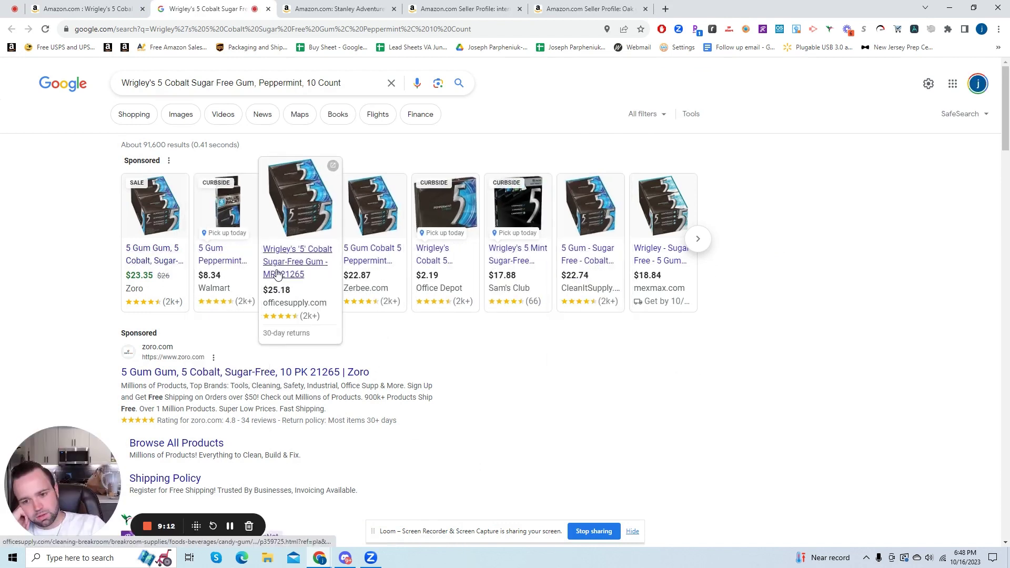
{"action": "left_click", "coordinate": [138, 5]}
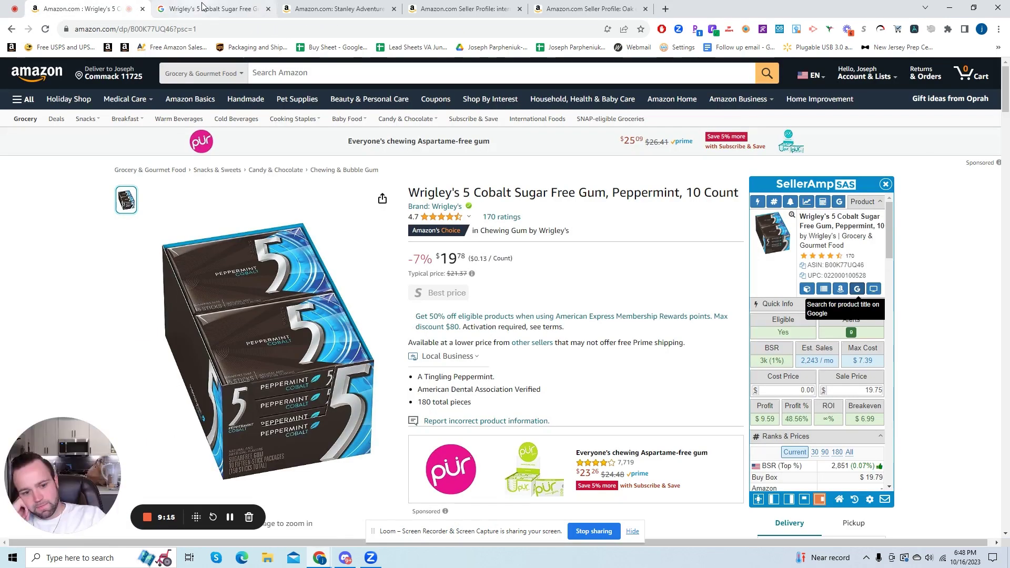
Step: Check the officesupply.com gum offer at $25.18, then close it and the Google results
{"action": "left_click", "coordinate": [161, 6]}
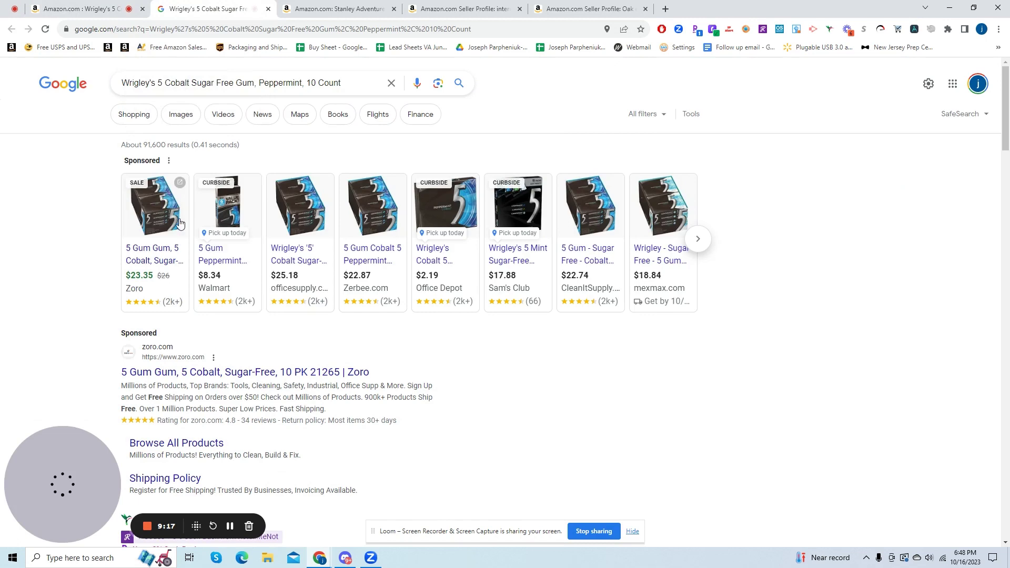
{"action": "scroll", "coordinate": [295, 221], "scroll_direction": "down", "scroll_amount": 2}
{"action": "left_click", "coordinate": [298, 220]}
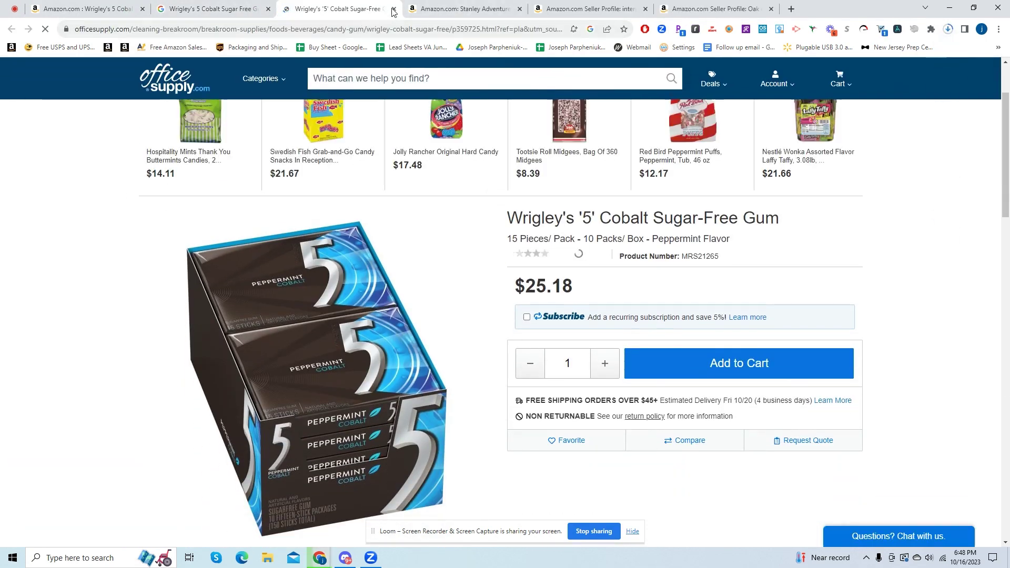
{"action": "key", "text": "ctrl+w"}
{"action": "left_click", "coordinate": [269, 9]}
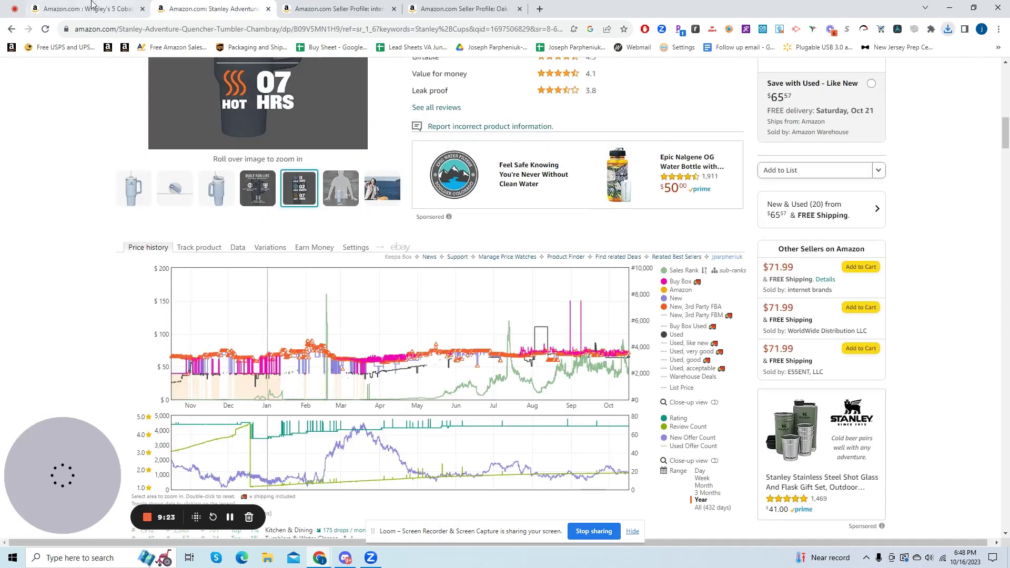
{"action": "left_click", "coordinate": [84, 9]}
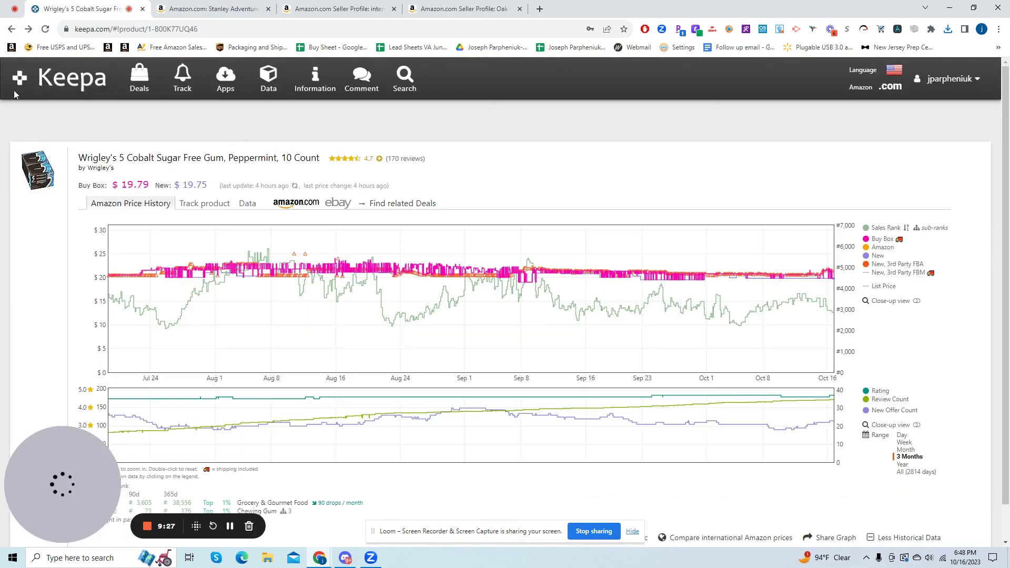
Step: Open Thai Iced Tea Mix from the finder results and show its full price history since 2016
{"action": "left_click", "coordinate": [12, 32]}
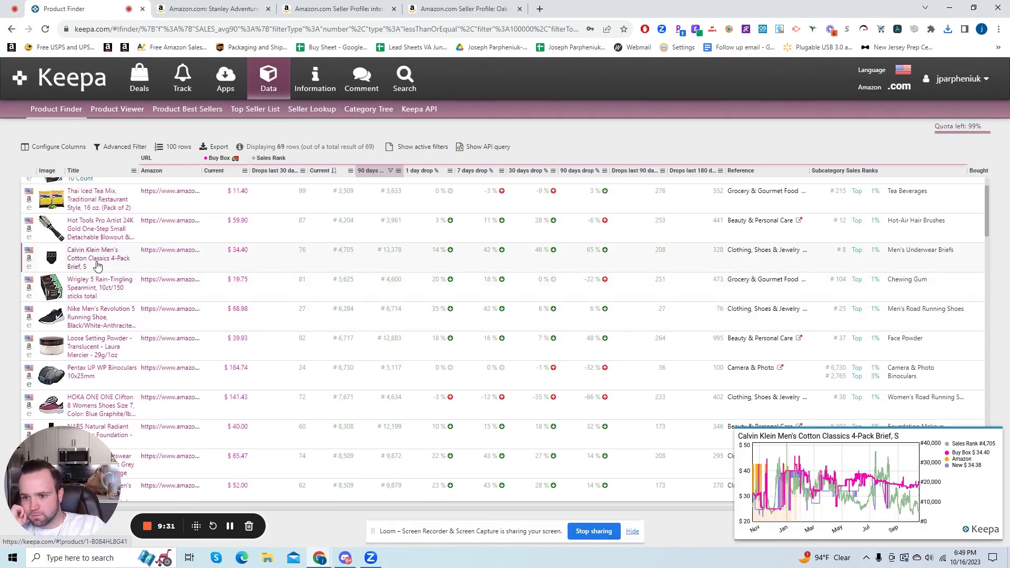
{"action": "scroll", "coordinate": [98, 263], "scroll_direction": "up", "scroll_amount": 1}
{"action": "left_click", "coordinate": [95, 255]}
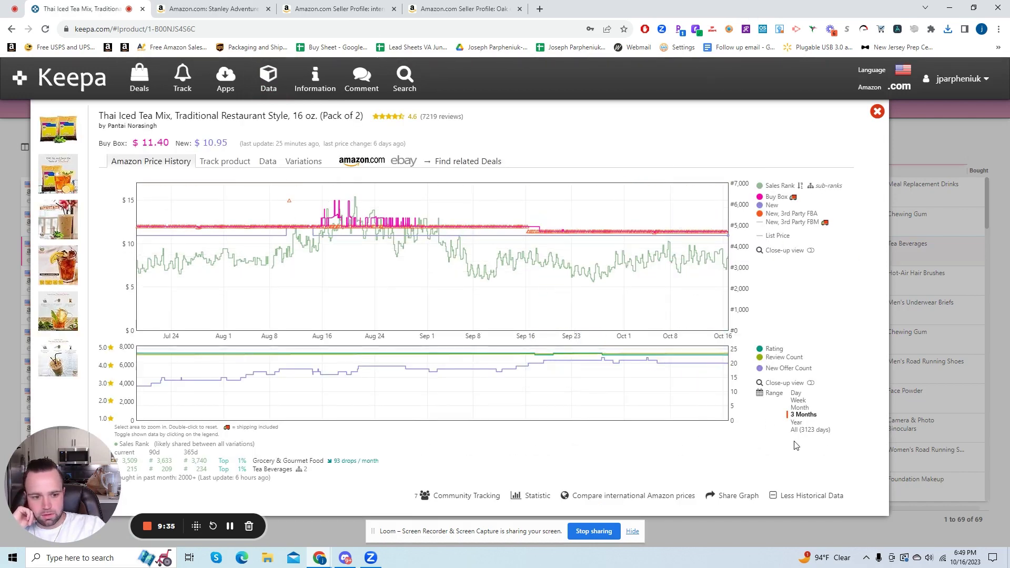
{"action": "left_click", "coordinate": [797, 422]}
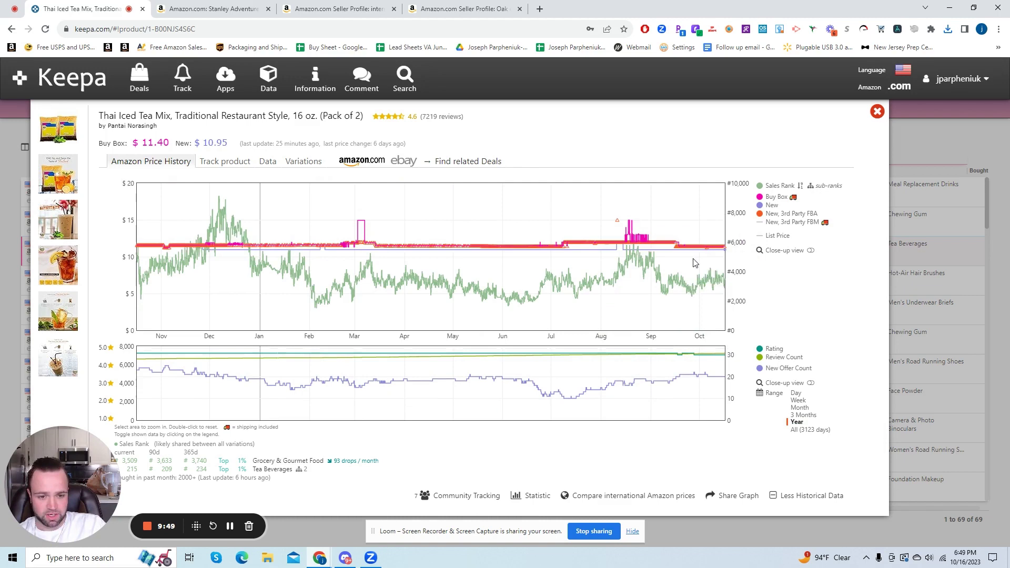
{"action": "left_click", "coordinate": [810, 429]}
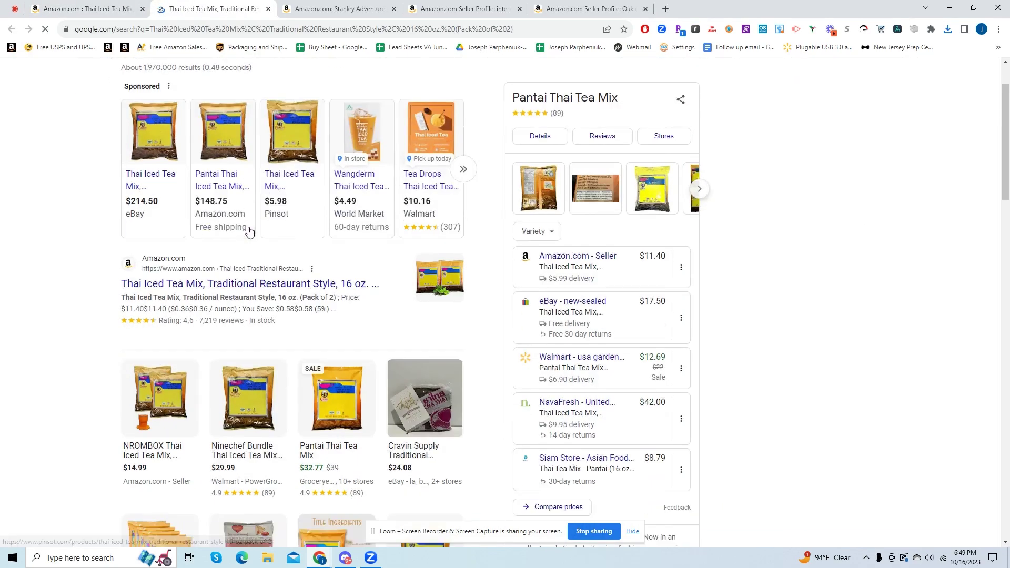
Step: Check the Siam Store Thai tea mix offer at $8.79 from the Google shopping panel
{"action": "scroll", "coordinate": [304, 300], "scroll_direction": "up", "scroll_amount": 10}
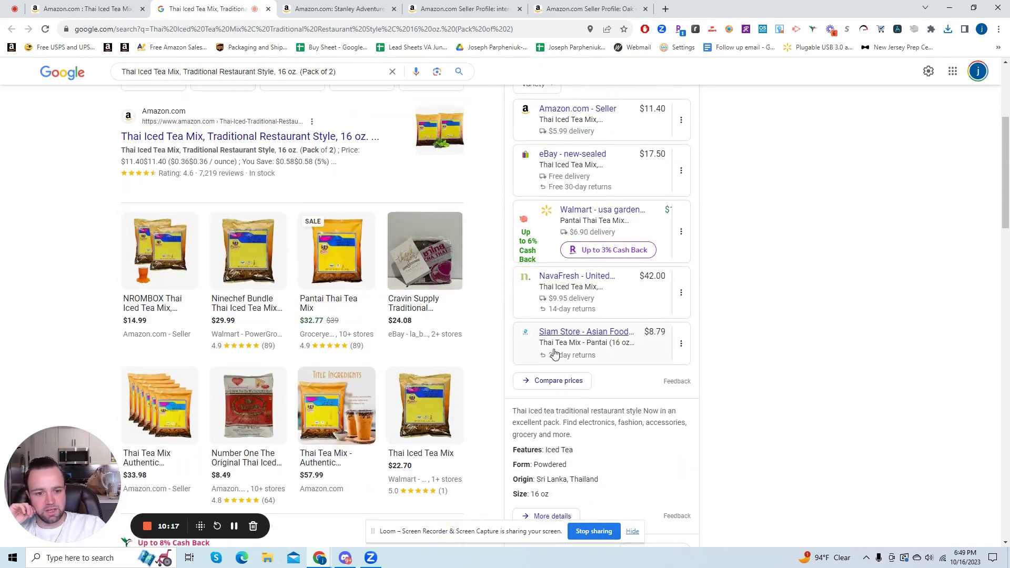
{"action": "scroll", "coordinate": [568, 345], "scroll_direction": "up", "scroll_amount": 3}
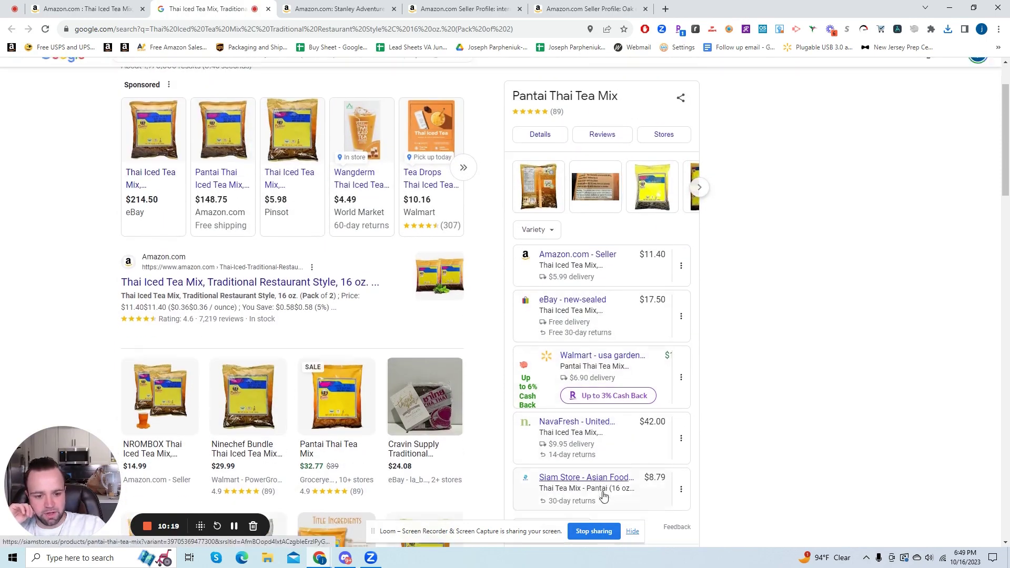
{"action": "scroll", "coordinate": [600, 474], "scroll_direction": "down", "scroll_amount": 1}
{"action": "left_click", "coordinate": [607, 448]}
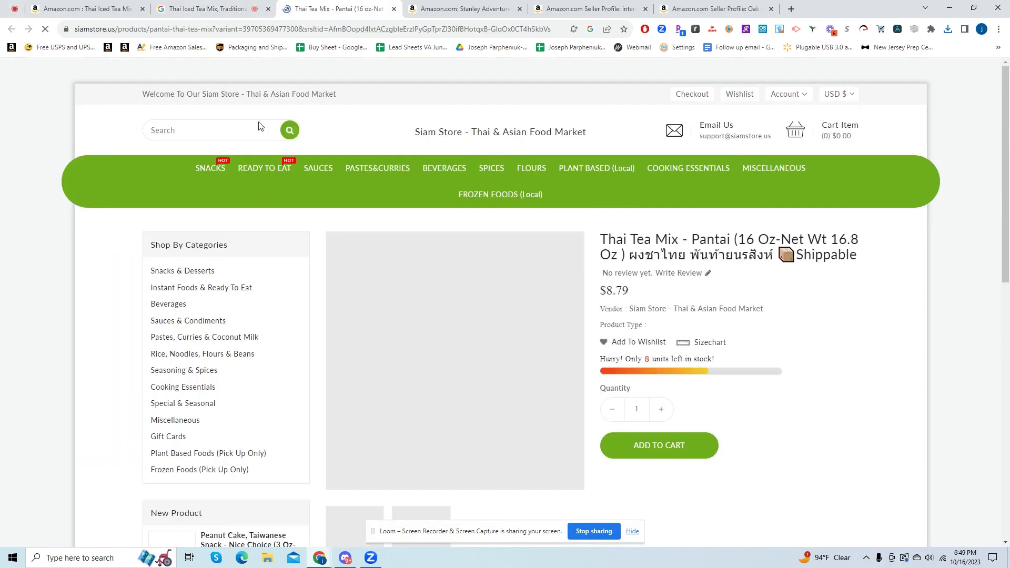
{"action": "left_click", "coordinate": [394, 9]}
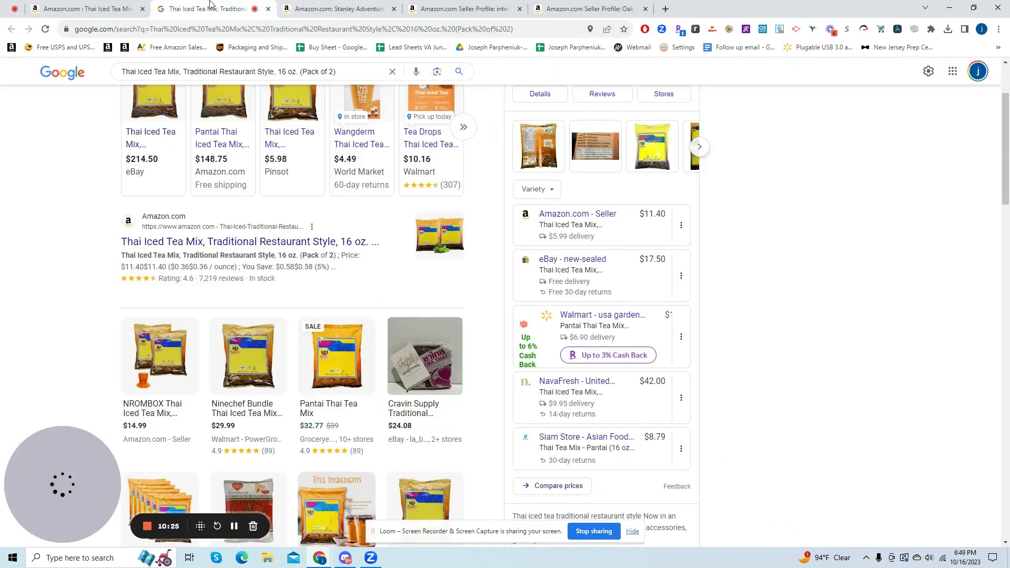
Step: Close the tea mix Google results and return to Keepa's Product Finder results
{"action": "left_click", "coordinate": [111, 6]}
{"action": "left_click", "coordinate": [208, 6]}
{"action": "scroll", "coordinate": [1, 118], "scroll_direction": "up", "scroll_amount": 3}
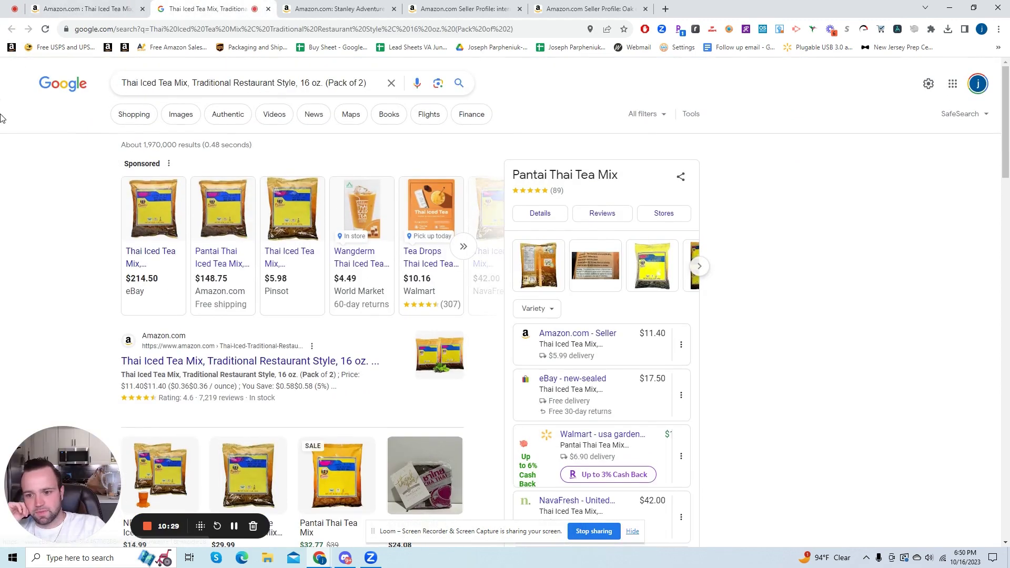
{"action": "left_click", "coordinate": [268, 9]}
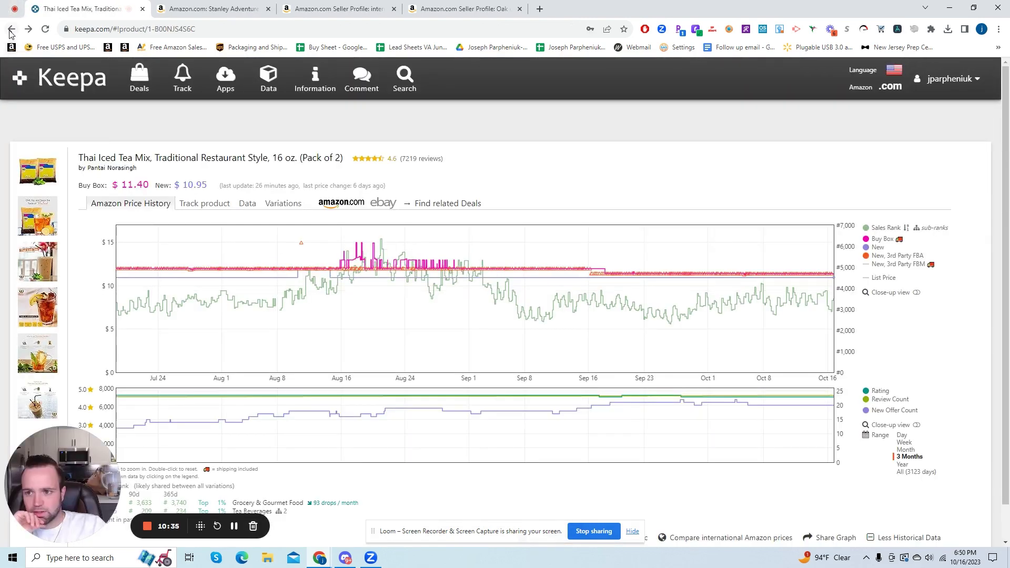
{"action": "key", "text": "alt+Left"}
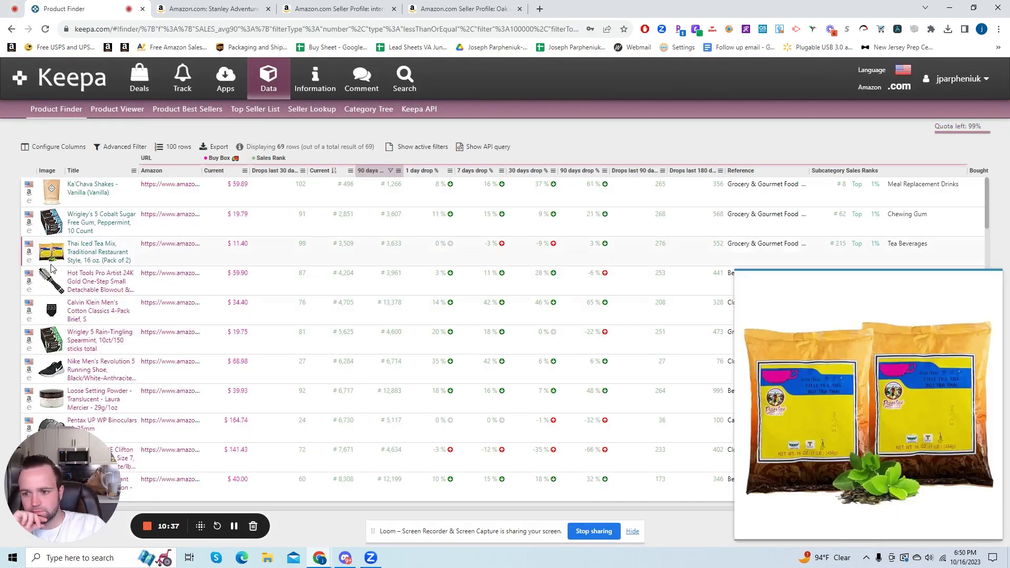
Step: Open the Hot Tools Pro Artist 24K Gold brush and show its past-year prices
{"action": "left_click", "coordinate": [86, 248]}
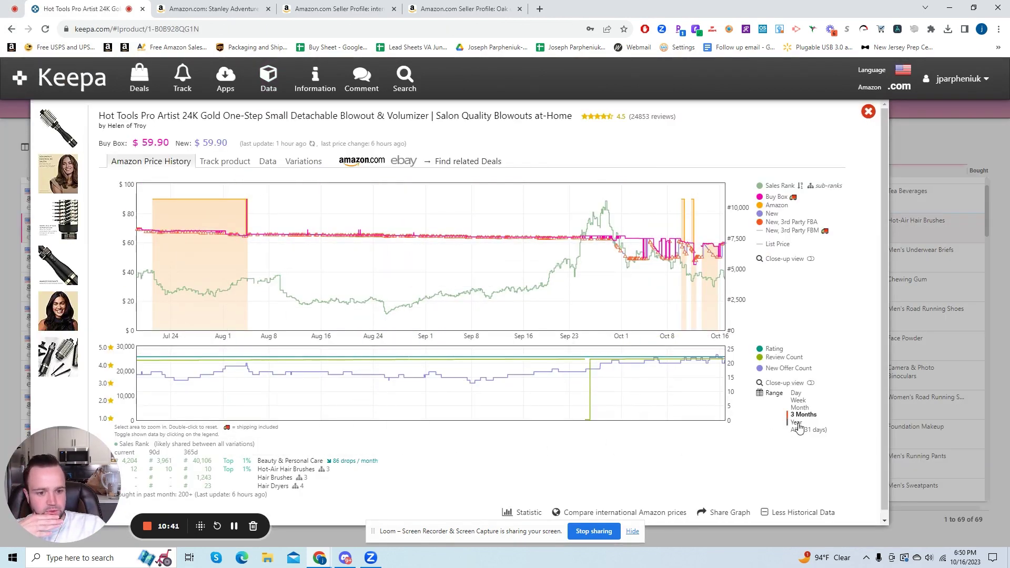
{"action": "left_click", "coordinate": [791, 423]}
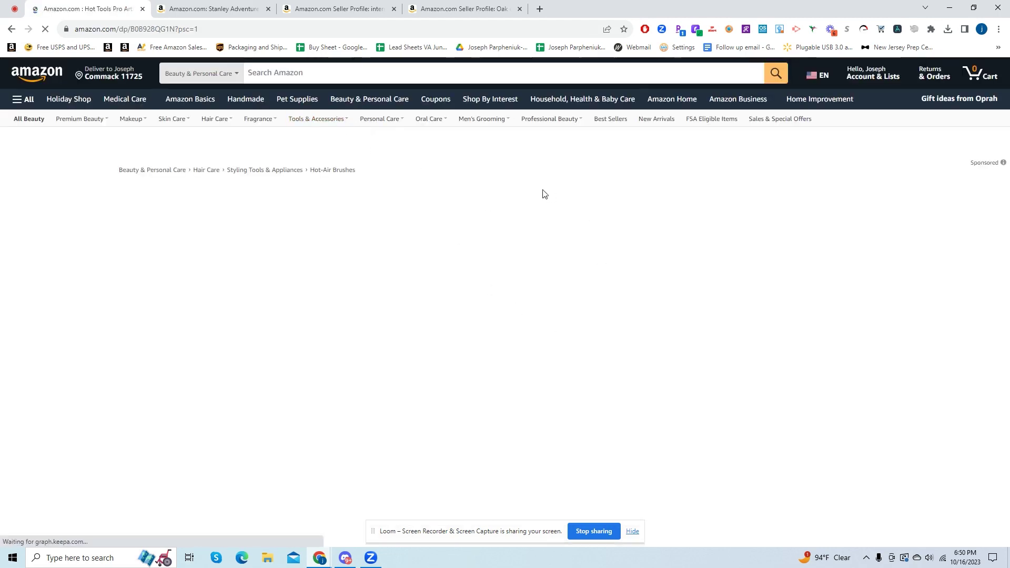
Step: Google the Hot Tools brush via SellerAmp, comparing hottools.com's $89.99 with Amazon's $59.90
{"action": "scroll", "coordinate": [651, 337], "scroll_direction": "down", "scroll_amount": 2}
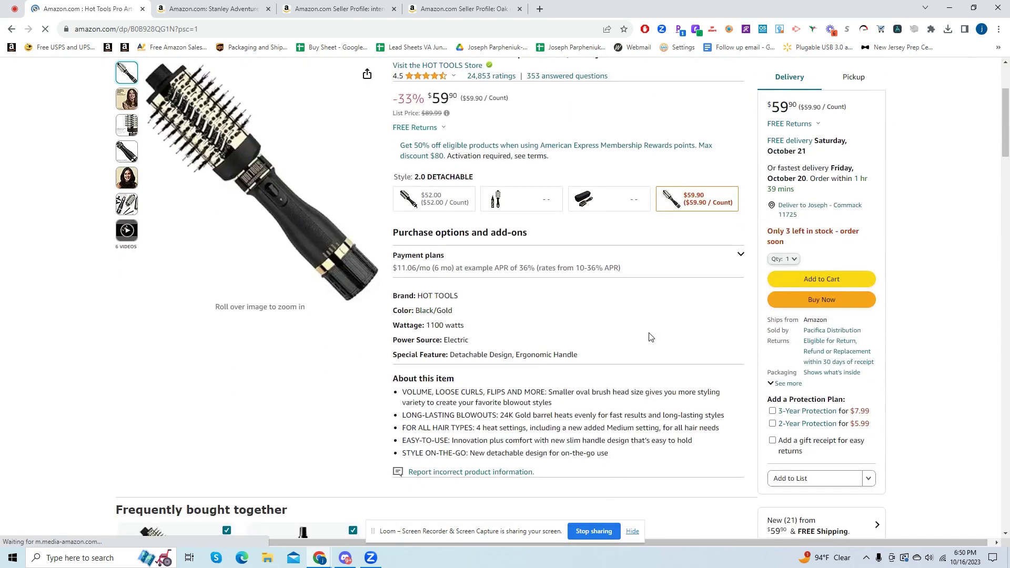
{"action": "scroll", "coordinate": [650, 336], "scroll_direction": "up", "scroll_amount": 3}
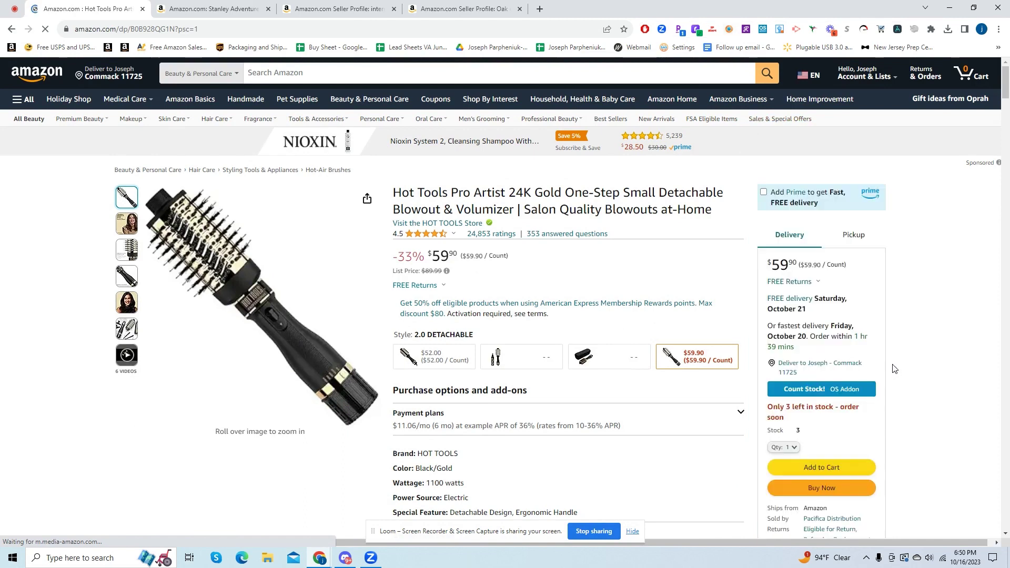
{"action": "left_click", "coordinate": [729, 29]}
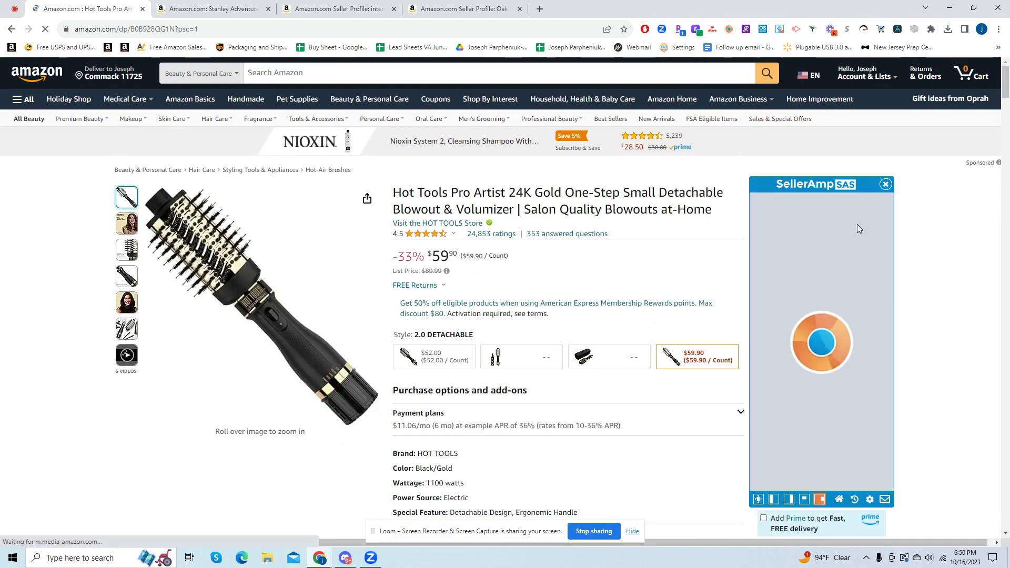
{"action": "left_click", "coordinate": [854, 290]}
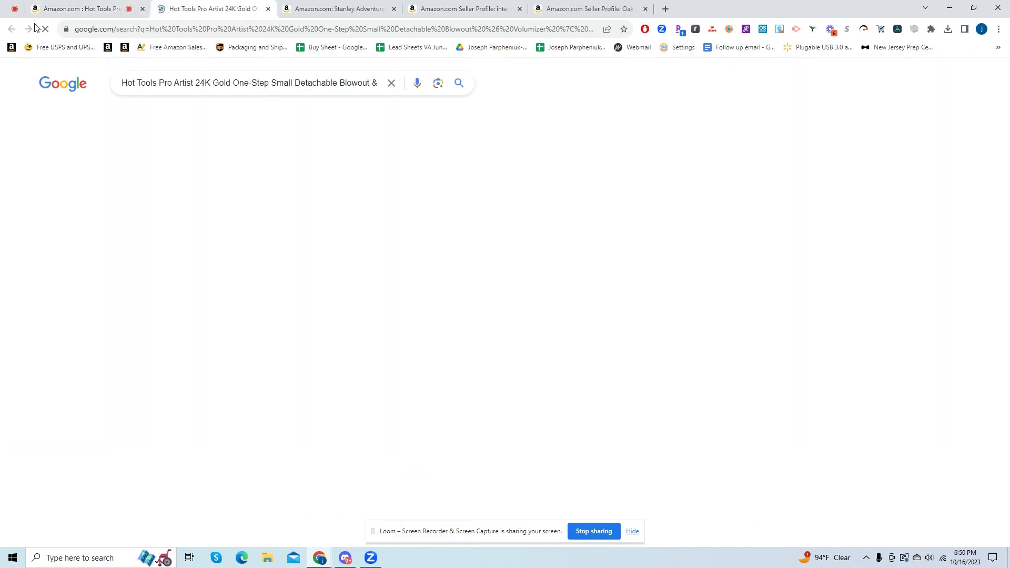
{"action": "scroll", "coordinate": [170, 274], "scroll_direction": "down", "scroll_amount": 15}
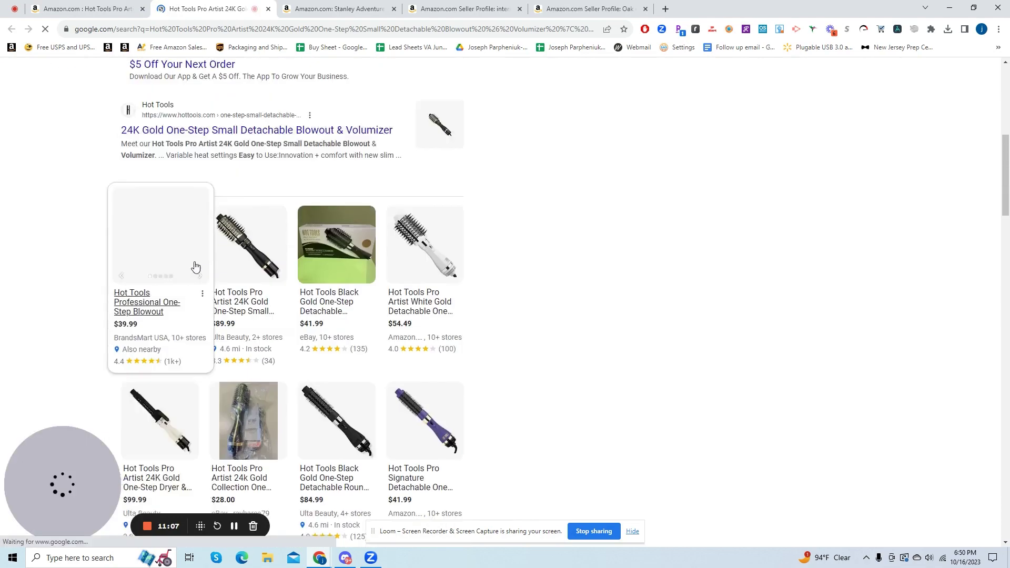
{"action": "scroll", "coordinate": [203, 274], "scroll_direction": "up", "scroll_amount": 1}
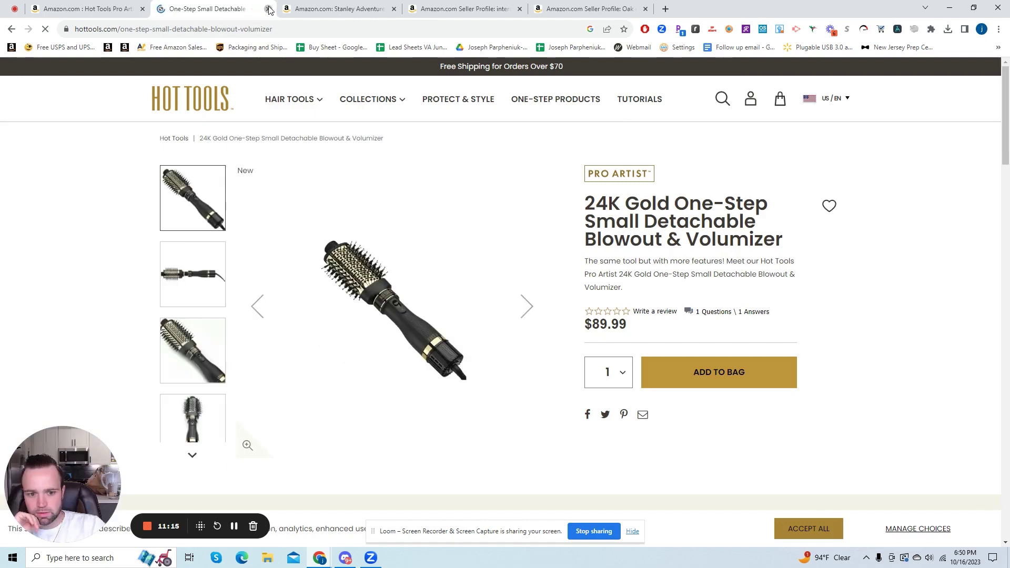
{"action": "left_click", "coordinate": [268, 9]}
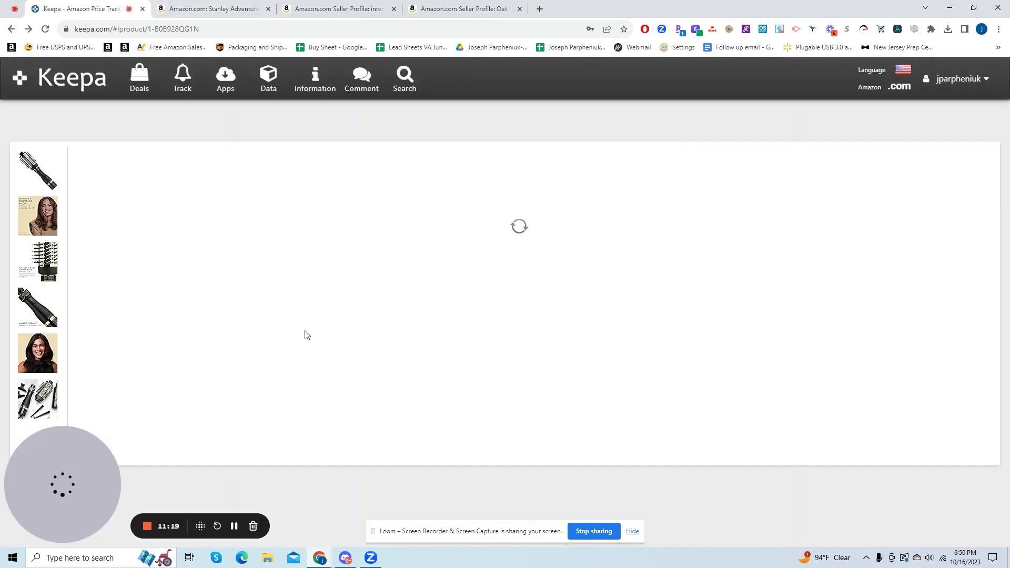
Step: Open the Calvin Klein Cotton Classics 4-Pack Brief, S from the results with one year of prices
{"action": "left_click", "coordinate": [6, 29]}
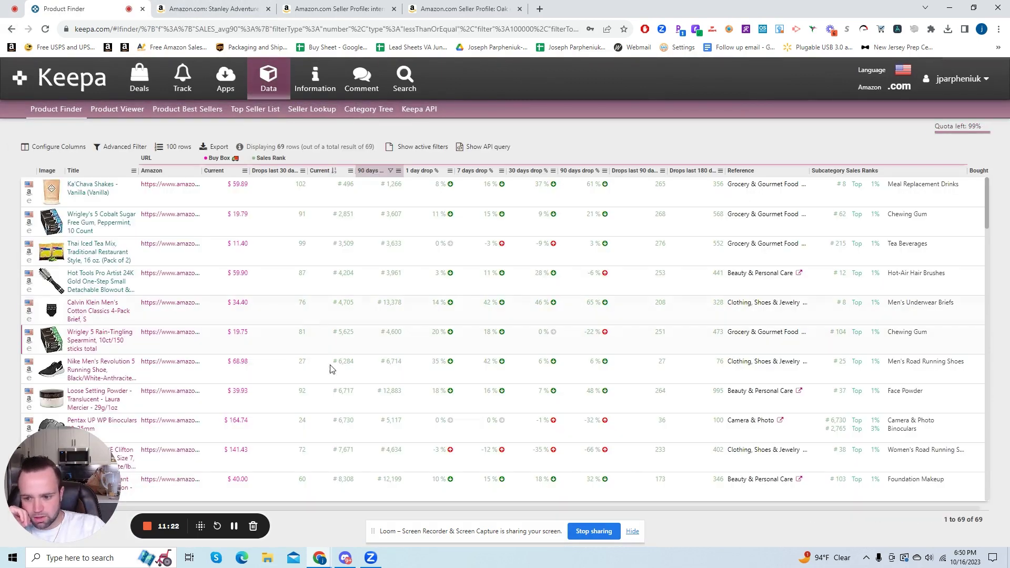
{"action": "scroll", "coordinate": [305, 362], "scroll_direction": "down", "scroll_amount": 3}
{"action": "mouse_move", "coordinate": [94, 268]}
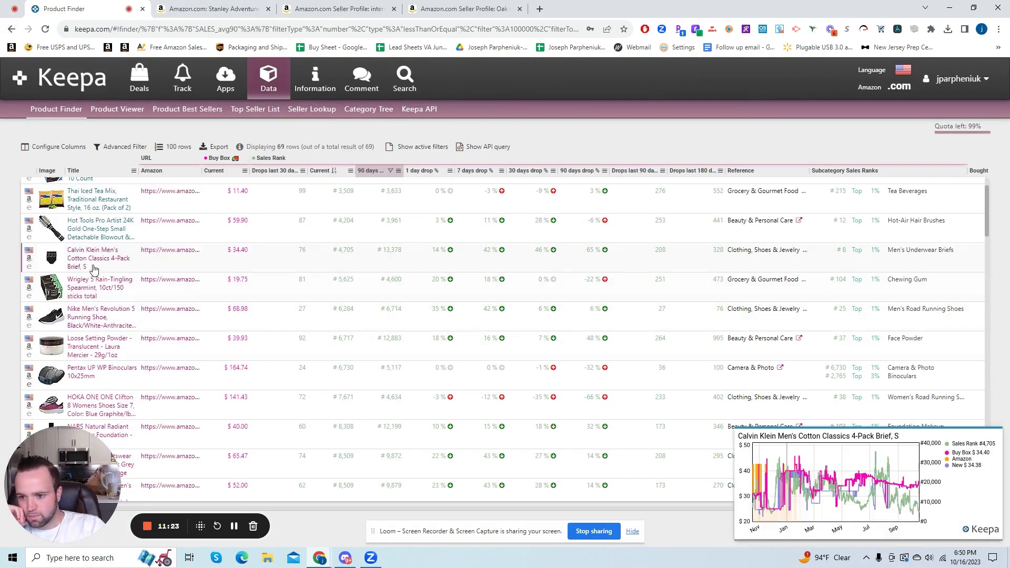
{"action": "scroll", "coordinate": [90, 256], "scroll_direction": "up", "scroll_amount": 1}
{"action": "left_click", "coordinate": [99, 305]}
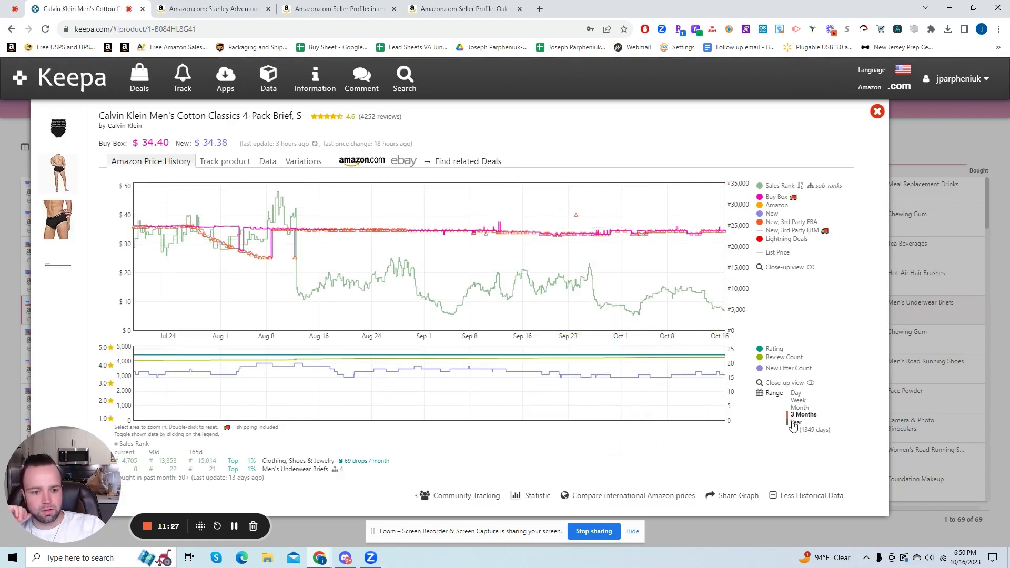
{"action": "left_click", "coordinate": [796, 424]}
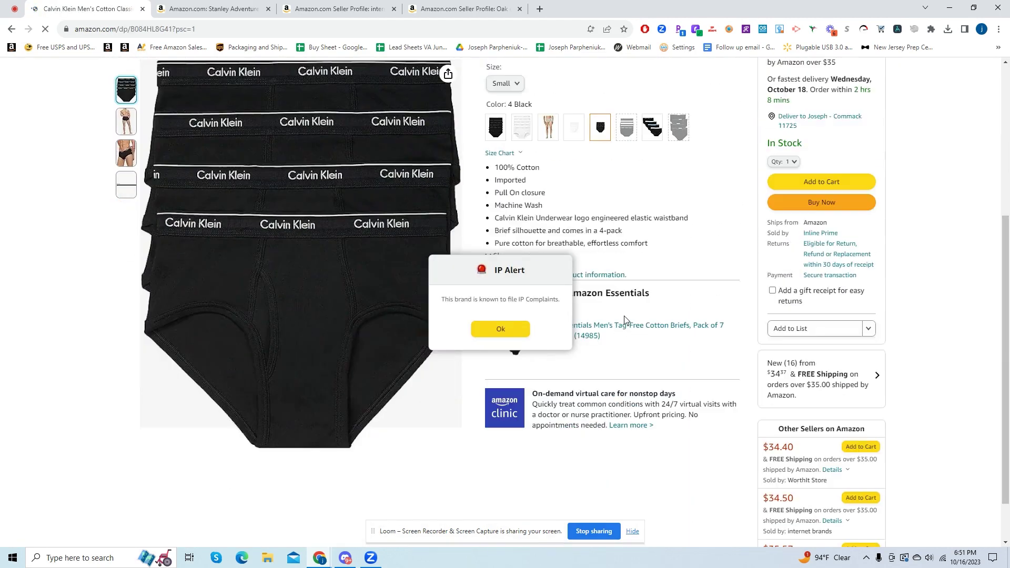
Step: Dismiss the Calvin Klein IP Alert and open the first sponsored Calvin Klein Google result
{"action": "left_click", "coordinate": [501, 329]}
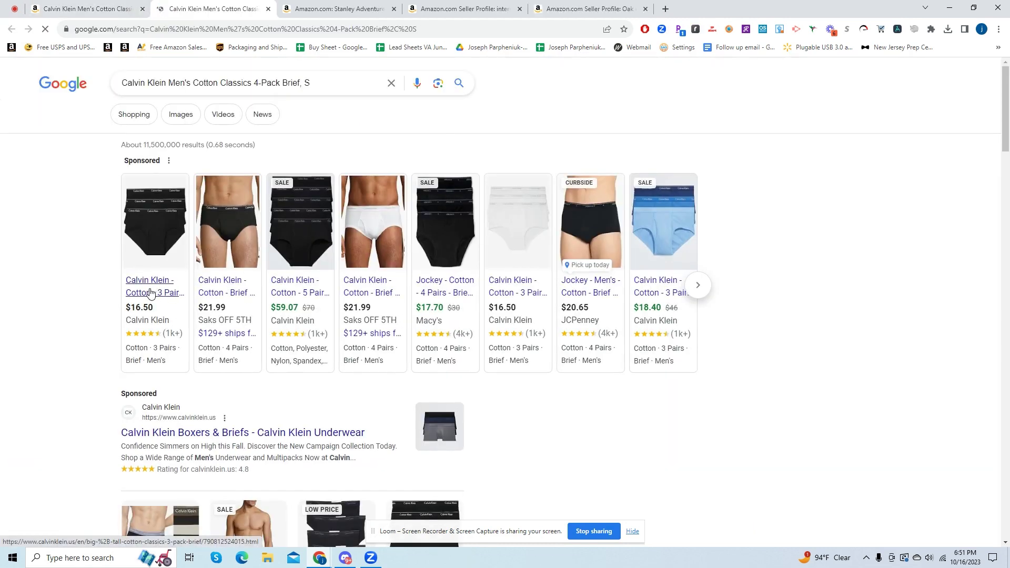
{"action": "left_click", "coordinate": [153, 292]}
Step: Compare the $16.50 Calvin Klein Big + Tall 3-Pack Brief with Amazon's 5-Pack Brief listing
{"action": "left_click", "coordinate": [121, 3]}
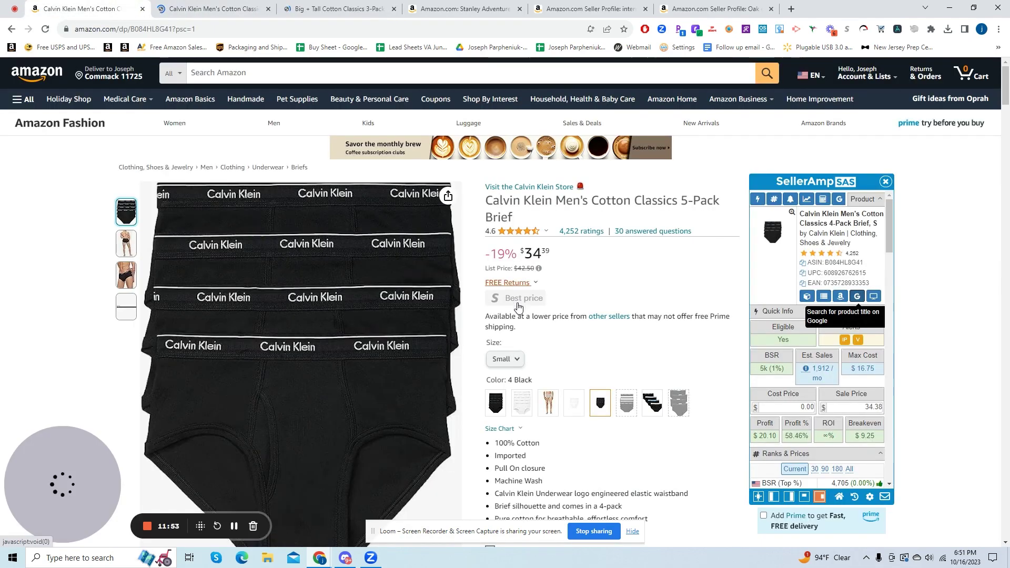
{"action": "left_click", "coordinate": [310, 3]}
{"action": "left_click_drag", "start_coordinate": [310, 2], "coordinate": [60, 5]}
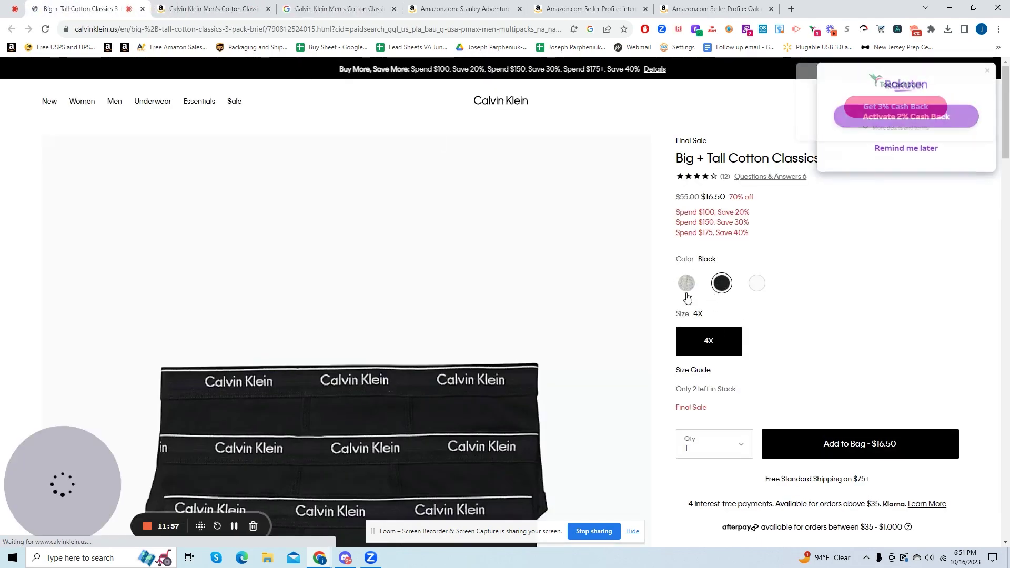
{"action": "left_click", "coordinate": [185, 9]}
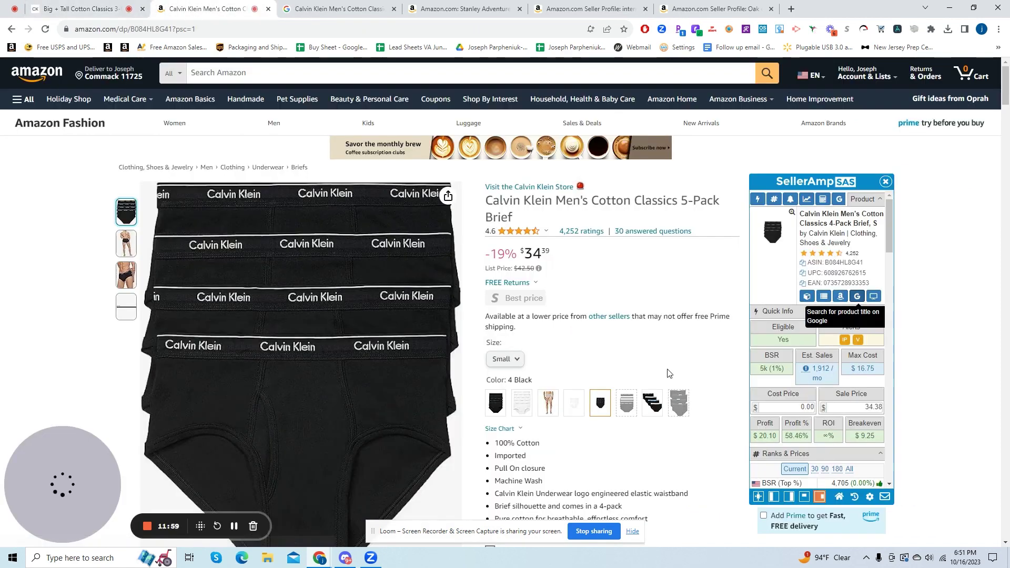
{"action": "scroll", "coordinate": [349, 216], "scroll_direction": "down", "scroll_amount": 2}
{"action": "left_click", "coordinate": [33, 6]}
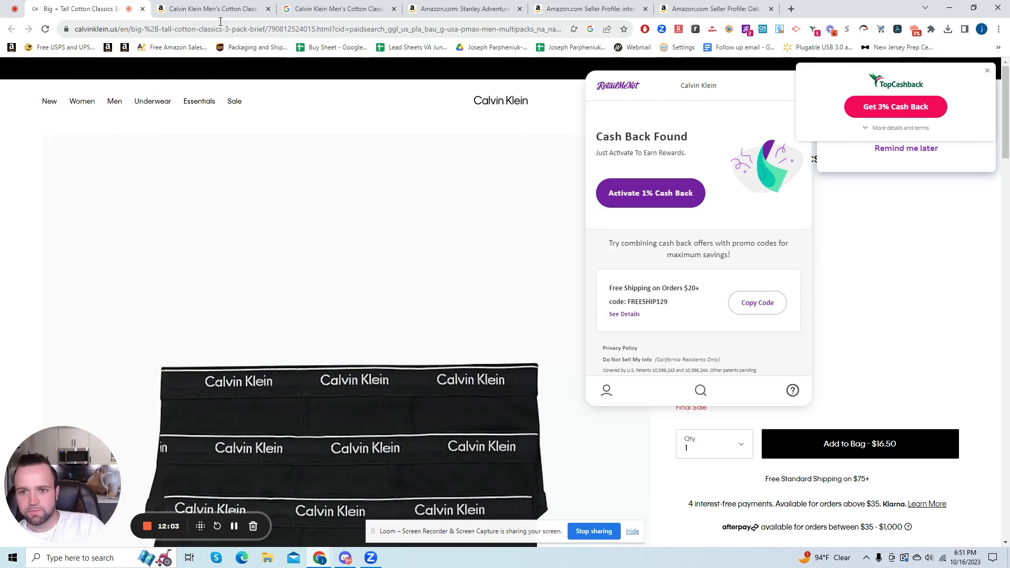
Step: Cross-check the brief against the Google Shopping results and the Amazon profit details
{"action": "left_click", "coordinate": [326, 8]}
{"action": "mouse_move", "coordinate": [220, 296]}
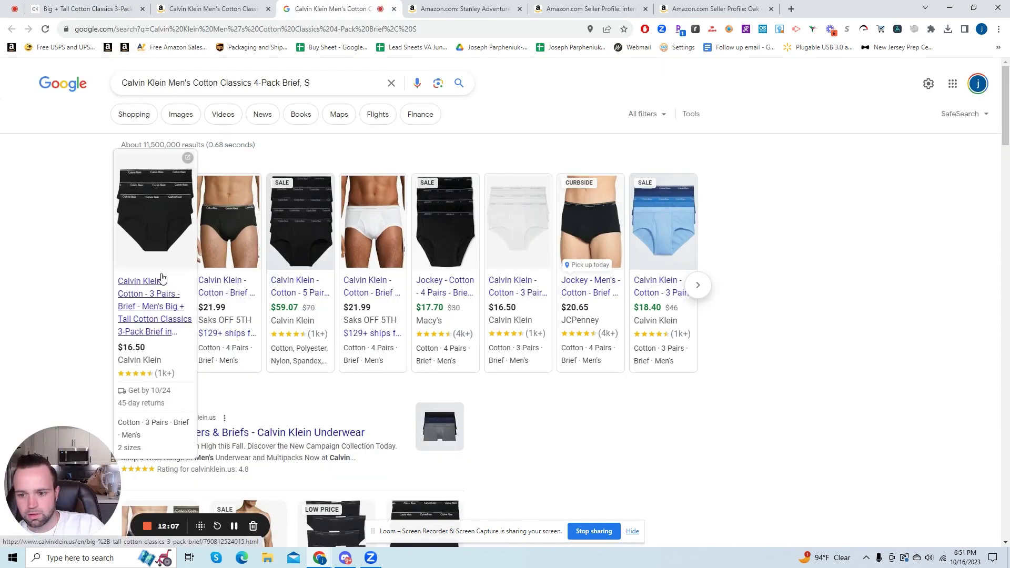
{"action": "left_click", "coordinate": [131, 5]}
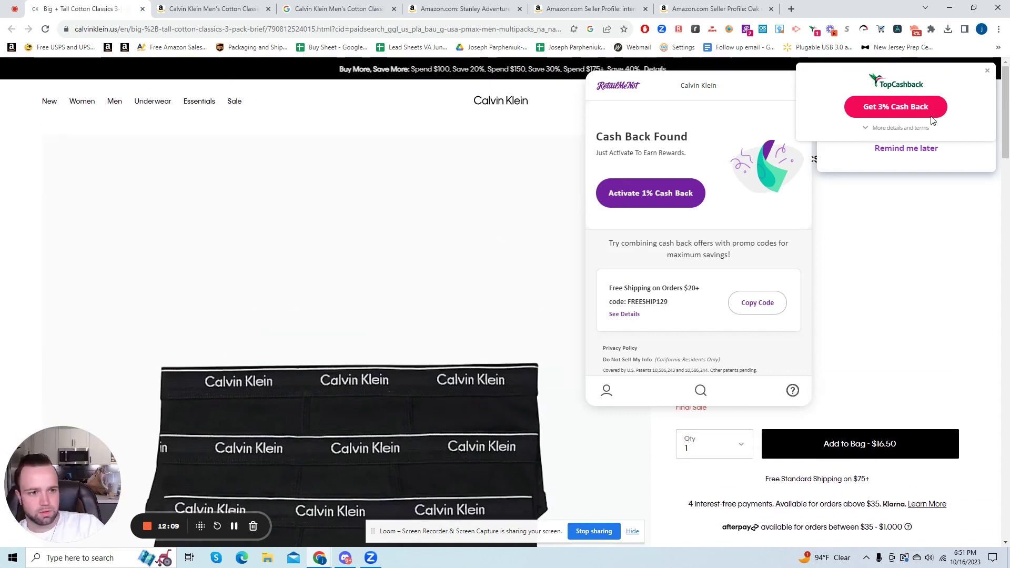
{"action": "key", "text": "ctrl+Tab"}
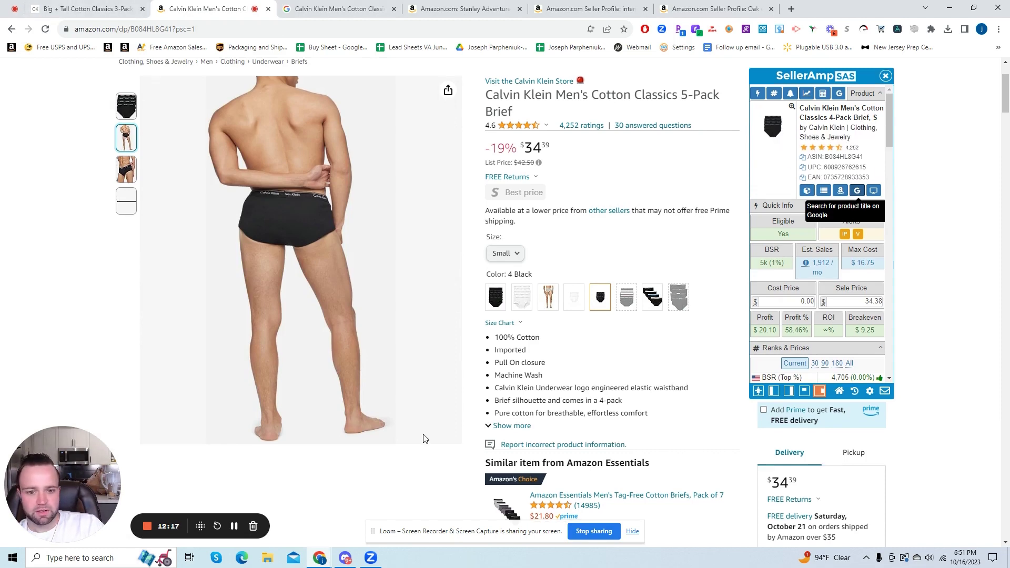
{"action": "scroll", "coordinate": [471, 203], "scroll_direction": "down", "scroll_amount": 2}
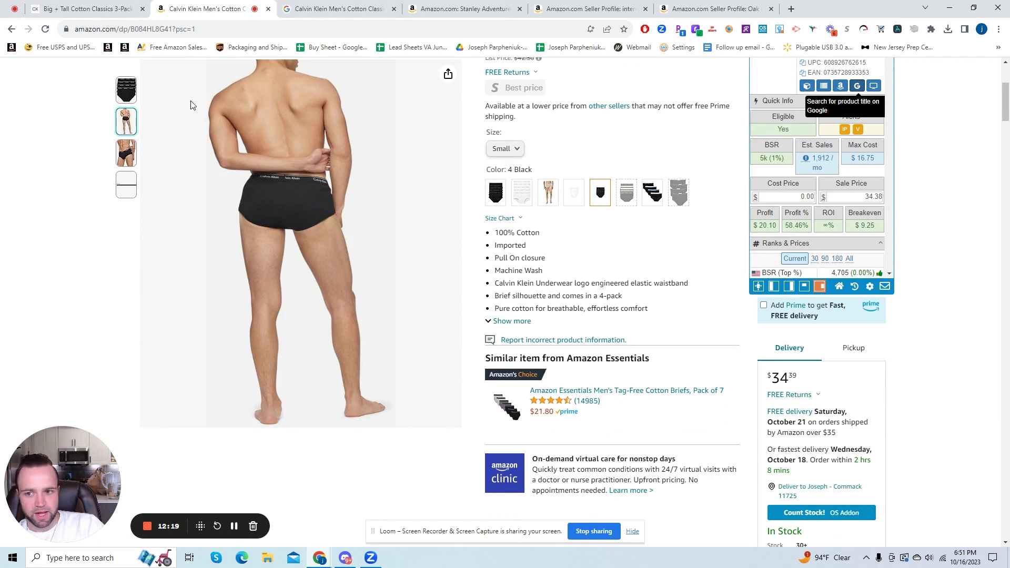
{"action": "left_click", "coordinate": [94, 8]}
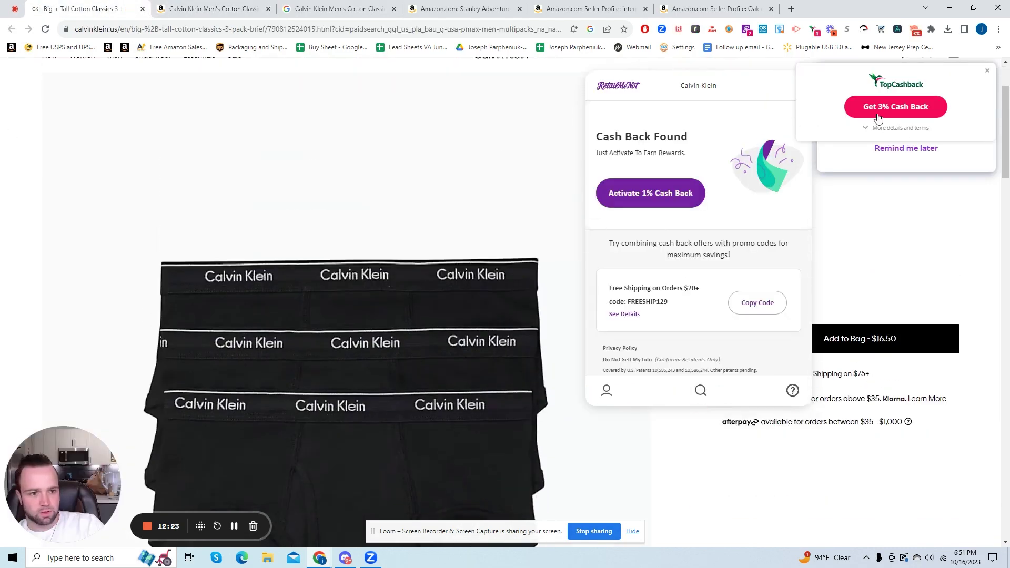
{"action": "scroll", "coordinate": [889, 131], "scroll_direction": "up", "scroll_amount": 2}
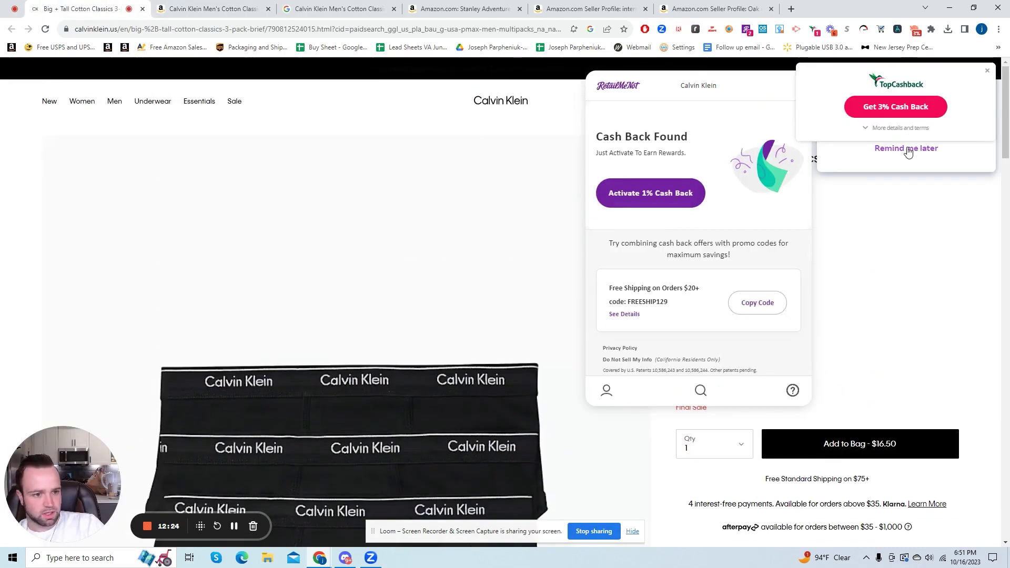
Step: Dismiss the TopCashback and RetailMeNot popups and close the calvinklein.us tab
{"action": "left_click", "coordinate": [988, 74]}
{"action": "left_click", "coordinate": [798, 86]}
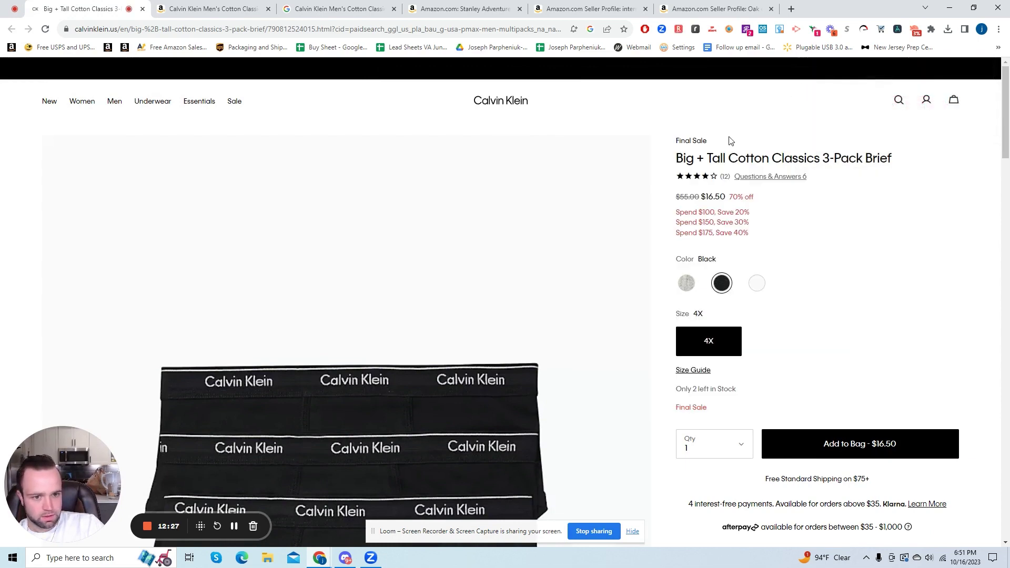
{"action": "scroll", "coordinate": [684, 263], "scroll_direction": "down", "scroll_amount": 4}
{"action": "scroll", "coordinate": [2, 180], "scroll_direction": "up", "scroll_amount": 4}
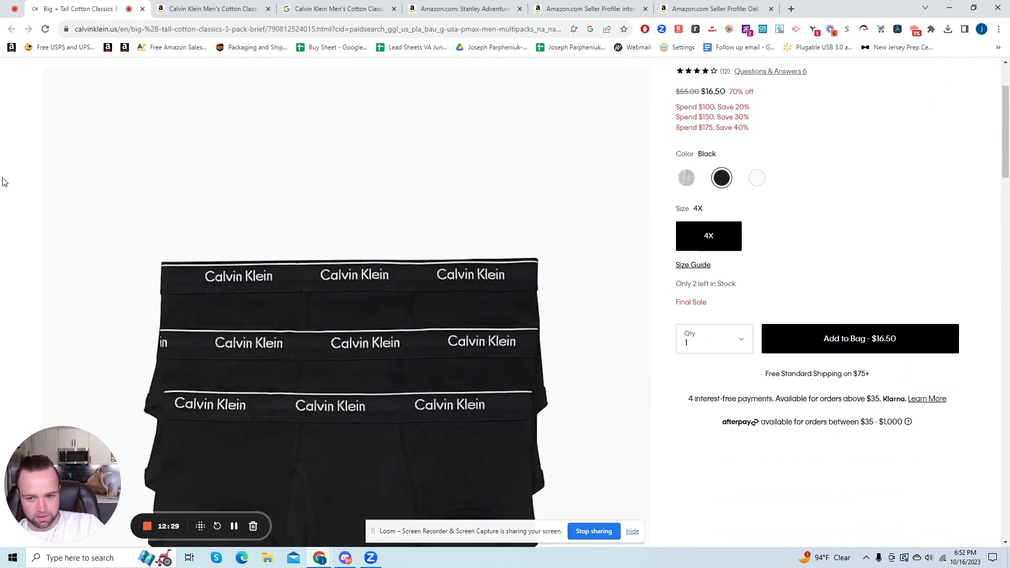
{"action": "left_click", "coordinate": [143, 9]}
{"action": "left_click", "coordinate": [200, 8]}
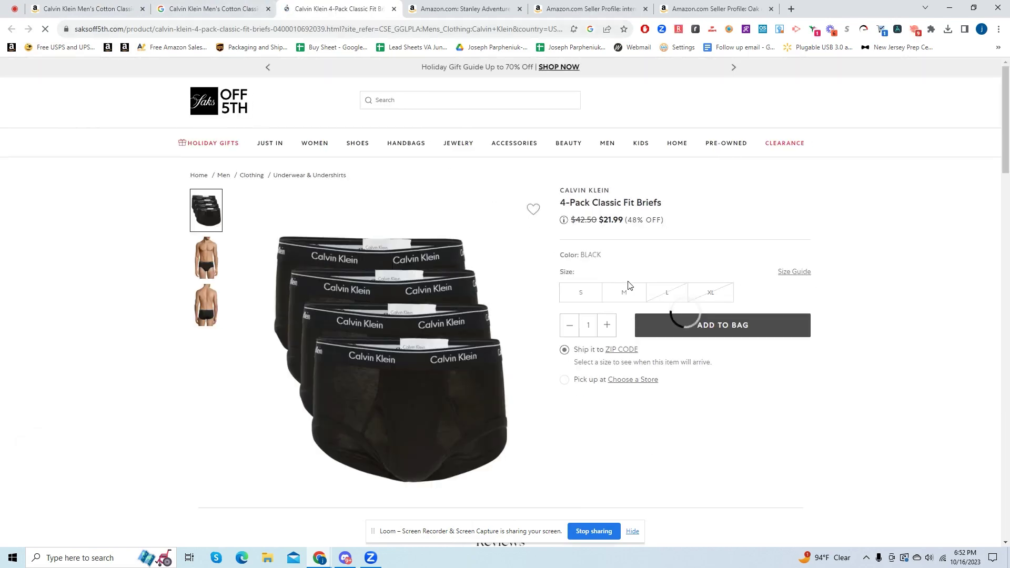
Step: Scroll the Saks OFF 5TH 4-Pack reviews and dismiss the TopCashback and RetailMeNot popups
{"action": "scroll", "coordinate": [263, 337], "scroll_direction": "down", "scroll_amount": 5}
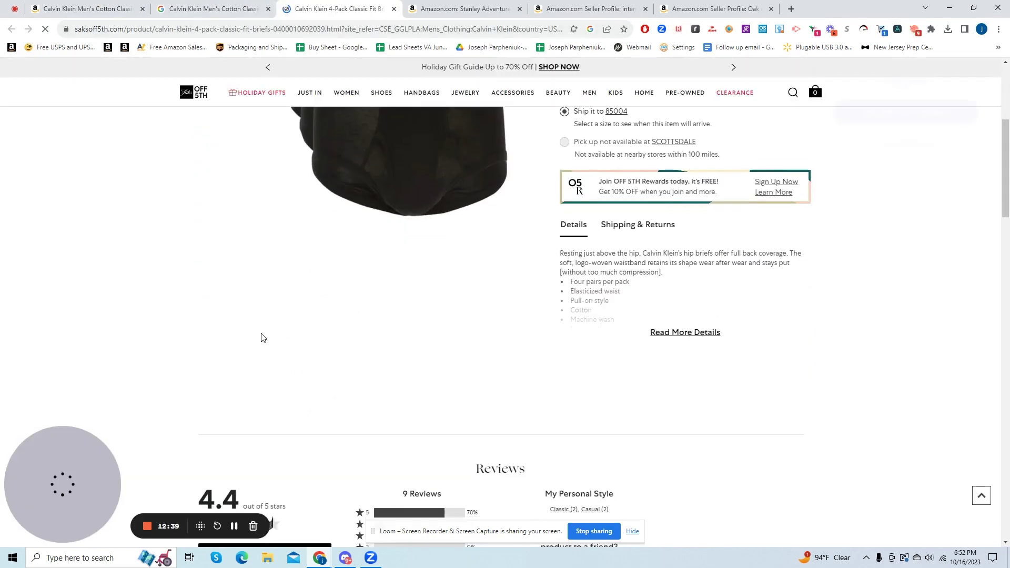
{"action": "scroll", "coordinate": [263, 337], "scroll_direction": "down", "scroll_amount": 20}
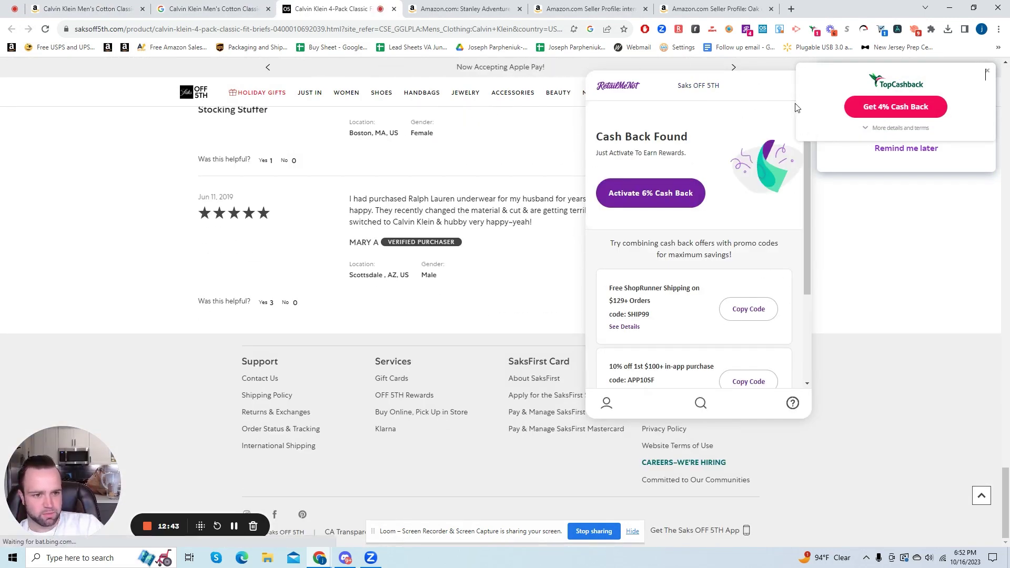
{"action": "left_click", "coordinate": [910, 153]}
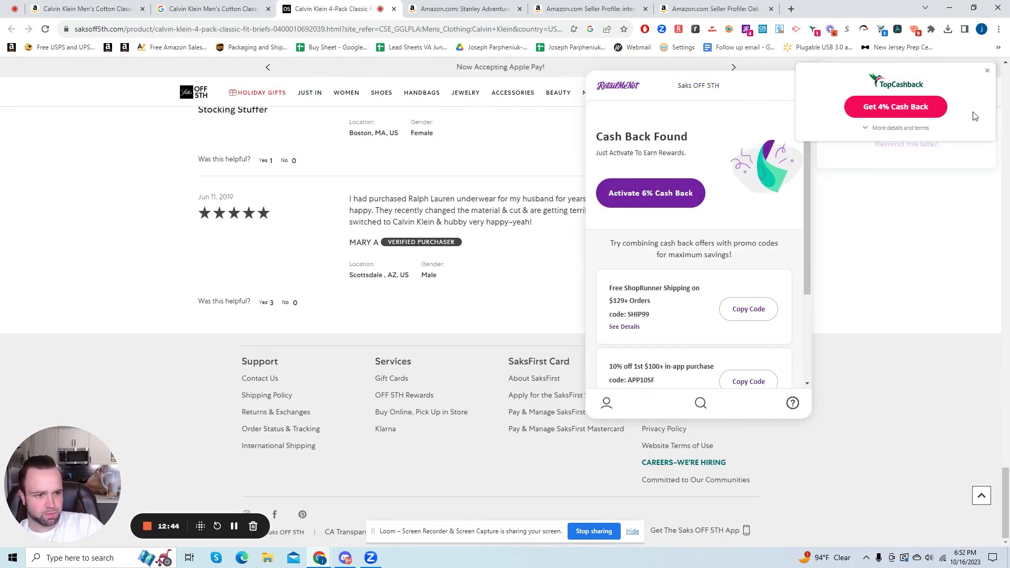
{"action": "left_click", "coordinate": [988, 73]}
{"action": "left_click", "coordinate": [798, 84]}
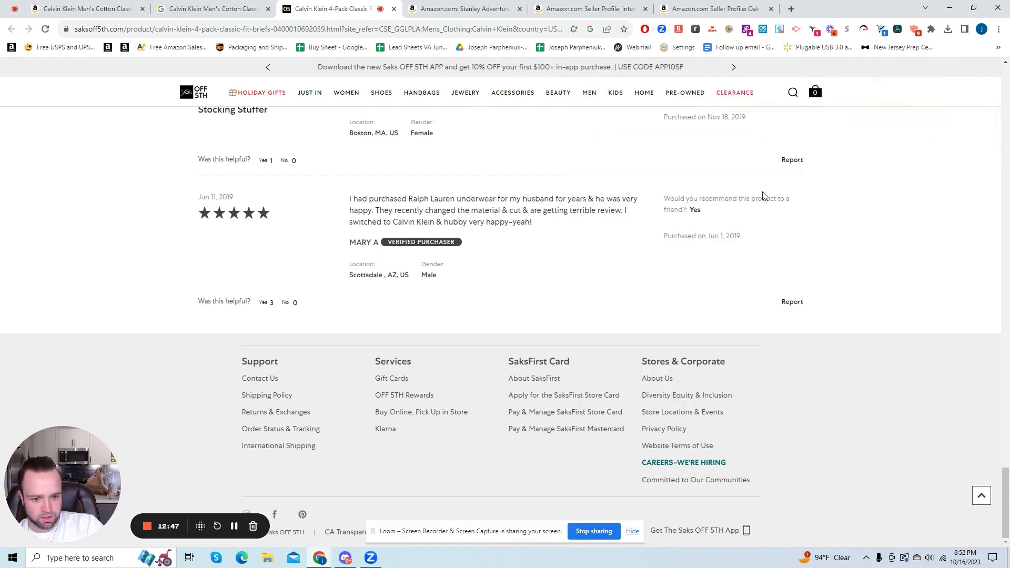
{"action": "scroll", "coordinate": [791, 158], "scroll_direction": "up", "scroll_amount": 4}
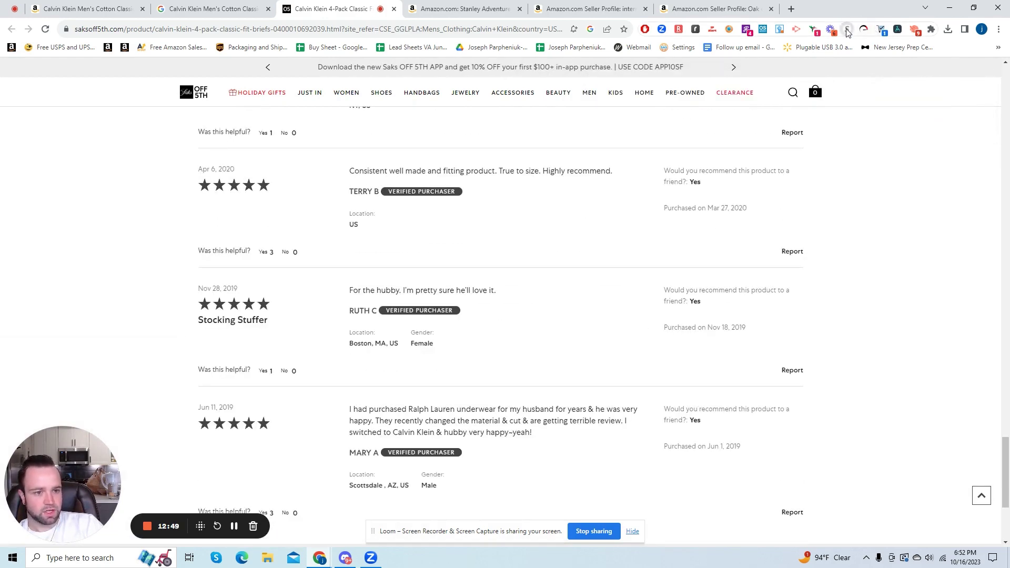
Step: Check Capital One Shopping and RetailMeNot for Saks OFF 5TH coupon codes
{"action": "left_click", "coordinate": [847, 30]}
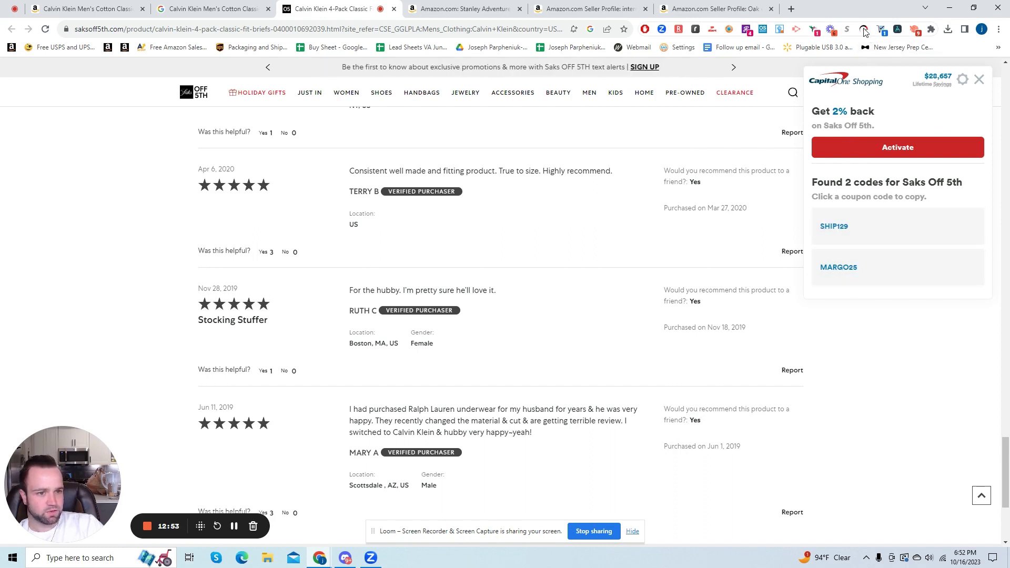
{"action": "left_click", "coordinate": [745, 33]}
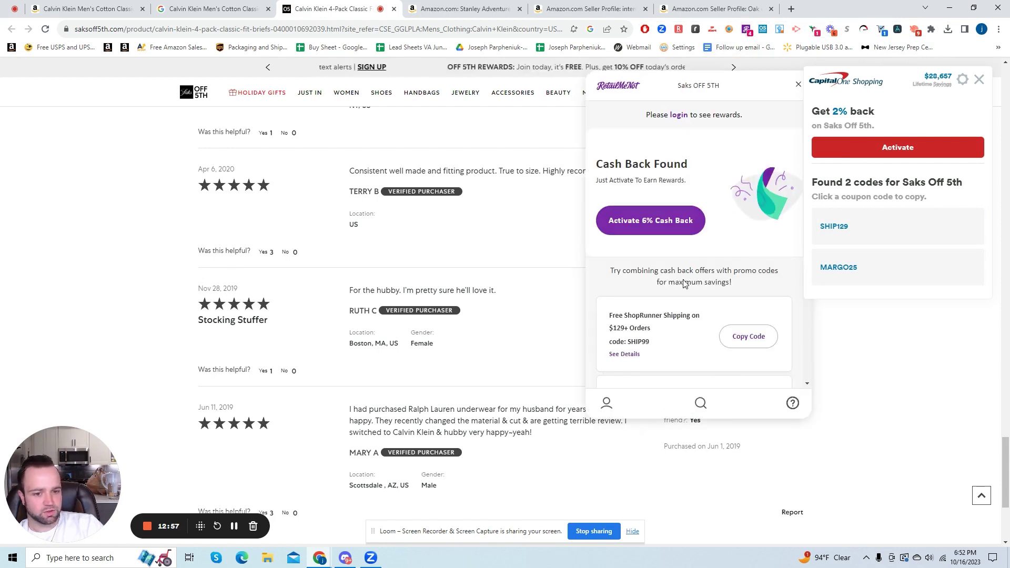
{"action": "scroll", "coordinate": [674, 288], "scroll_direction": "down", "scroll_amount": 3}
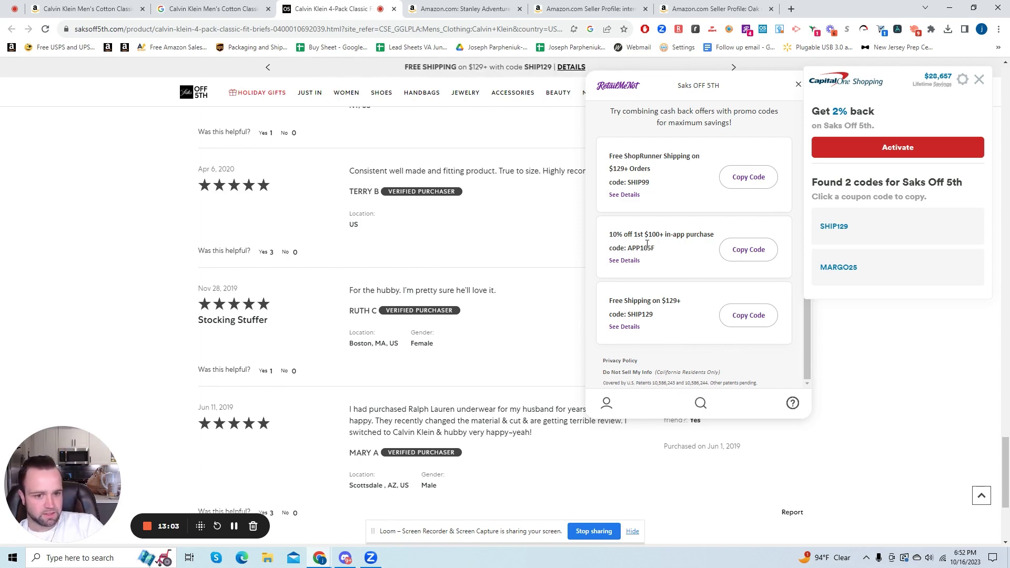
{"action": "scroll", "coordinate": [345, 106], "scroll_direction": "up", "scroll_amount": 10}
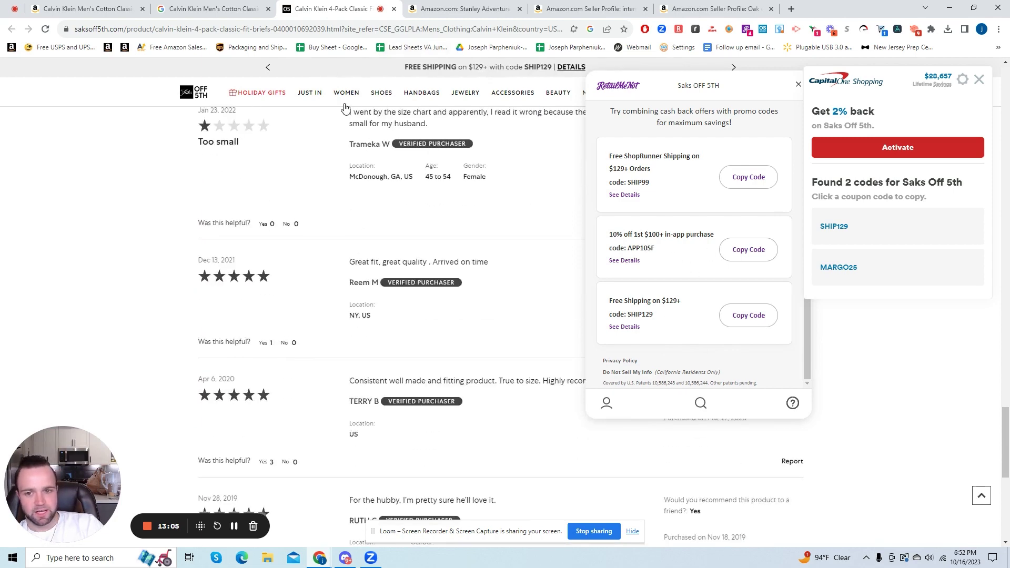
{"action": "left_click", "coordinate": [154, 7]}
Step: Enter an $18.15 cost in SellerAmp, showing $1.95 profit, then go back to Keepa's results
{"action": "left_click", "coordinate": [145, 4]}
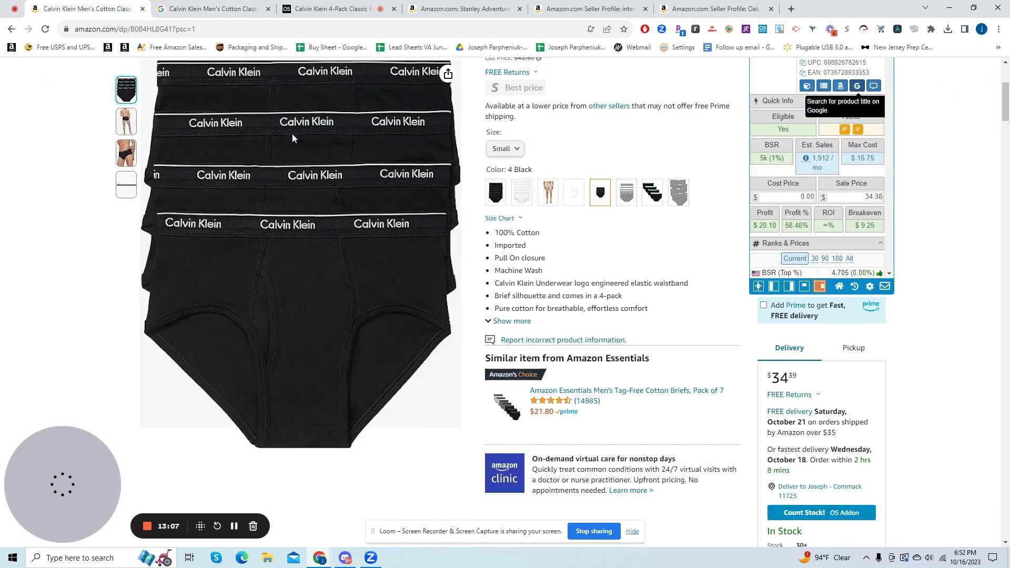
{"action": "scroll", "coordinate": [730, 344], "scroll_direction": "down", "scroll_amount": 2}
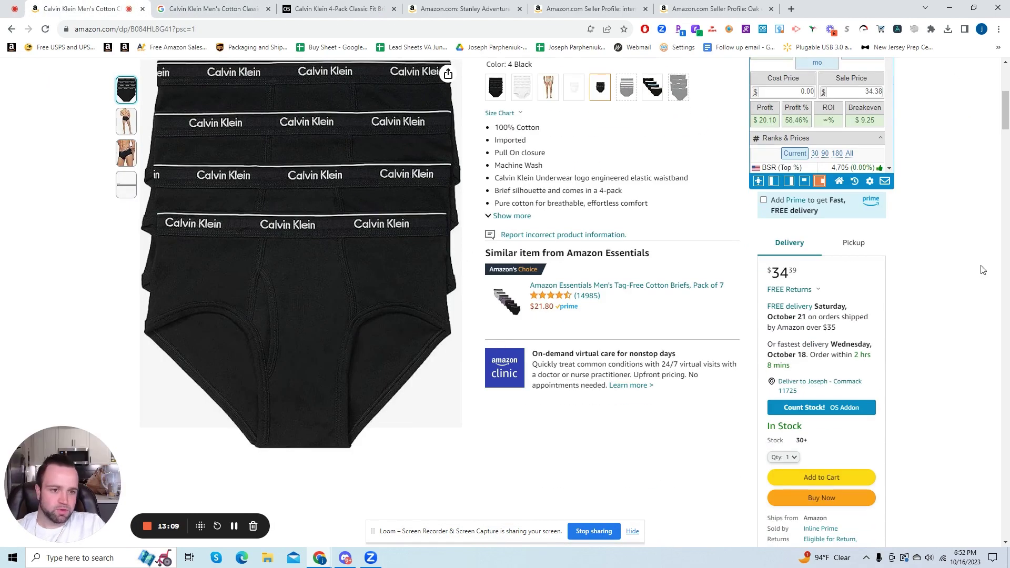
{"action": "scroll", "coordinate": [362, 407], "scroll_direction": "down", "scroll_amount": 15}
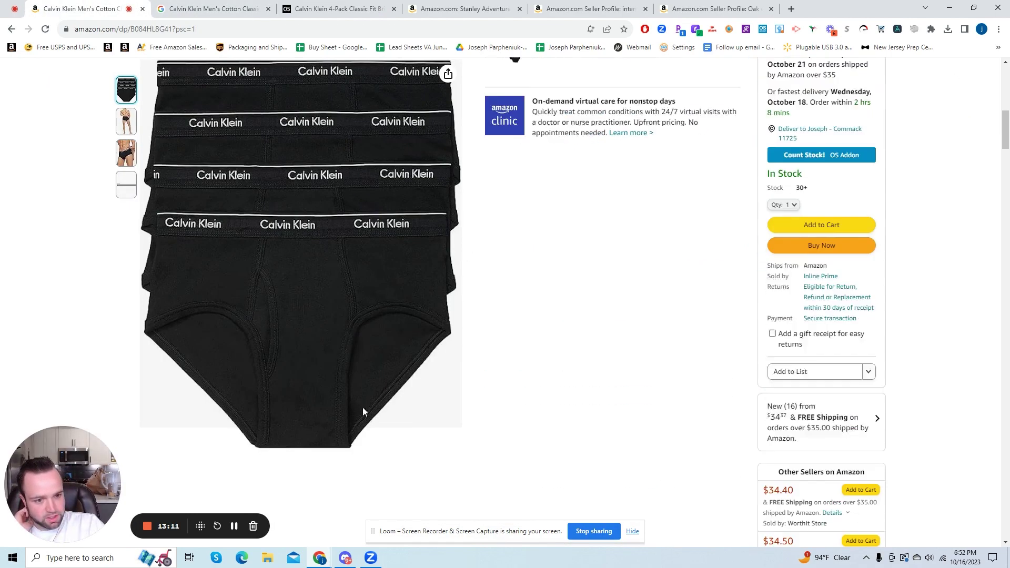
{"action": "scroll", "coordinate": [726, 300], "scroll_direction": "up", "scroll_amount": 15}
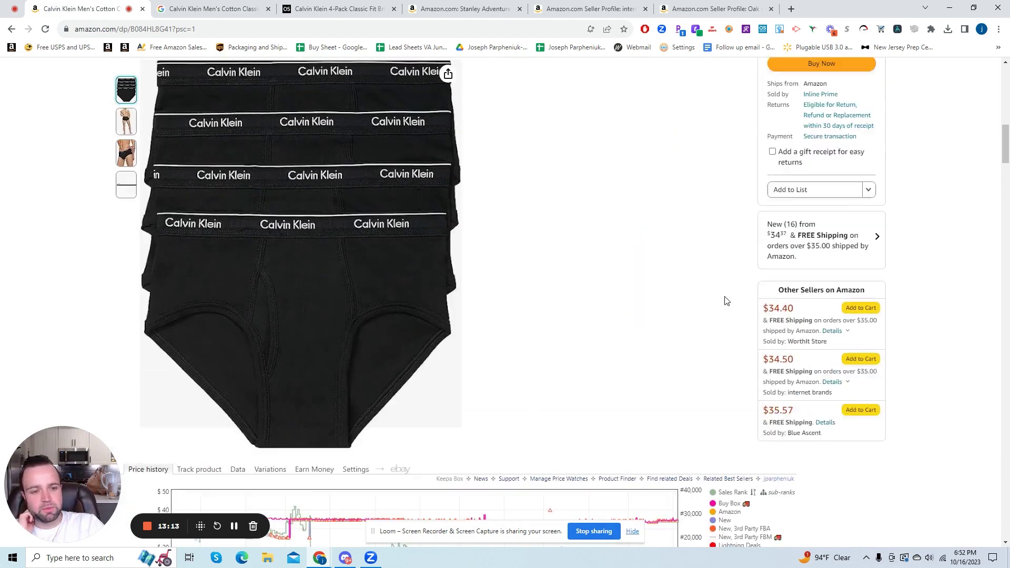
{"action": "left_click", "coordinate": [794, 196]}
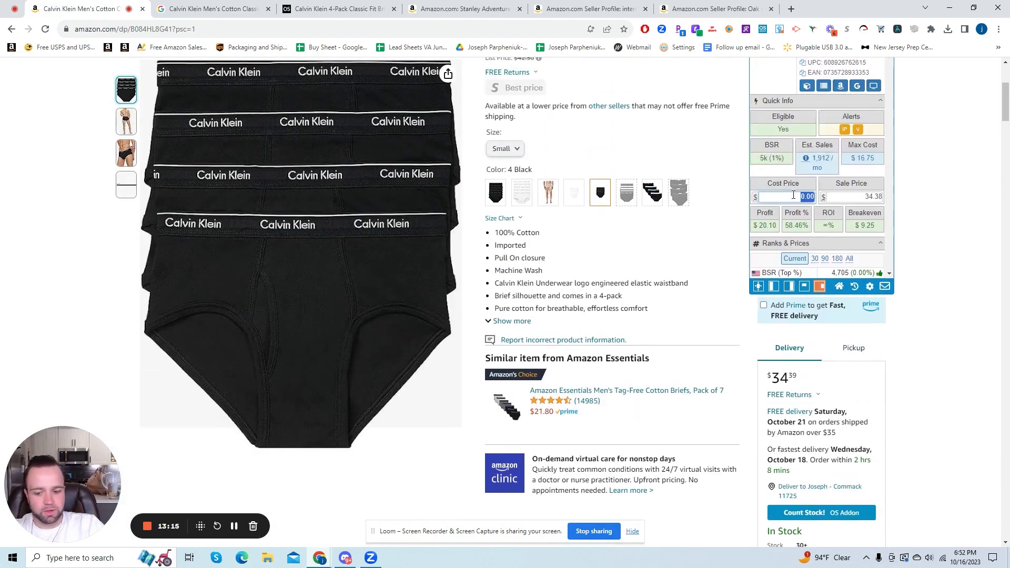
{"action": "type", "text": "20"}
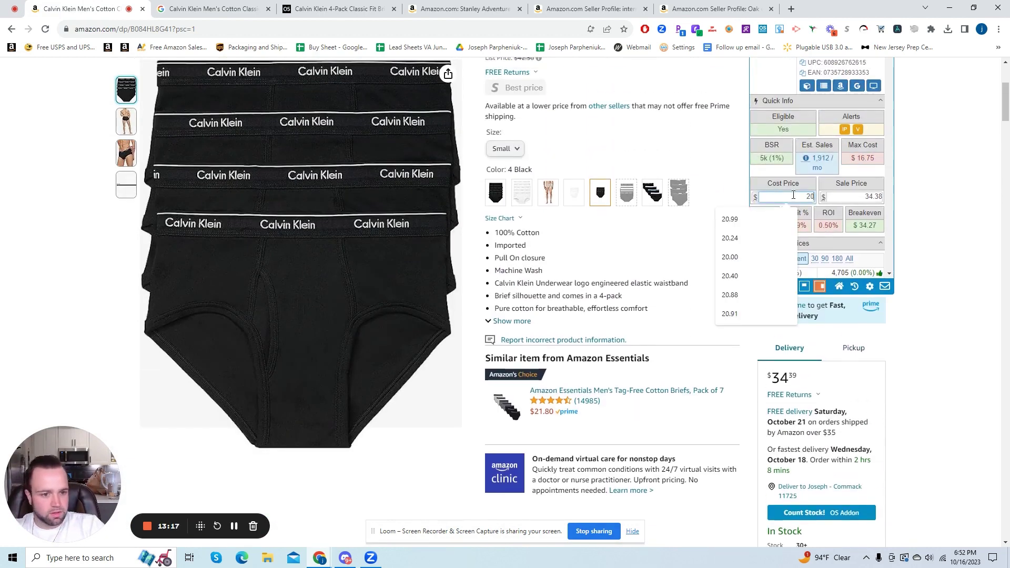
{"action": "left_click", "coordinate": [794, 211]}
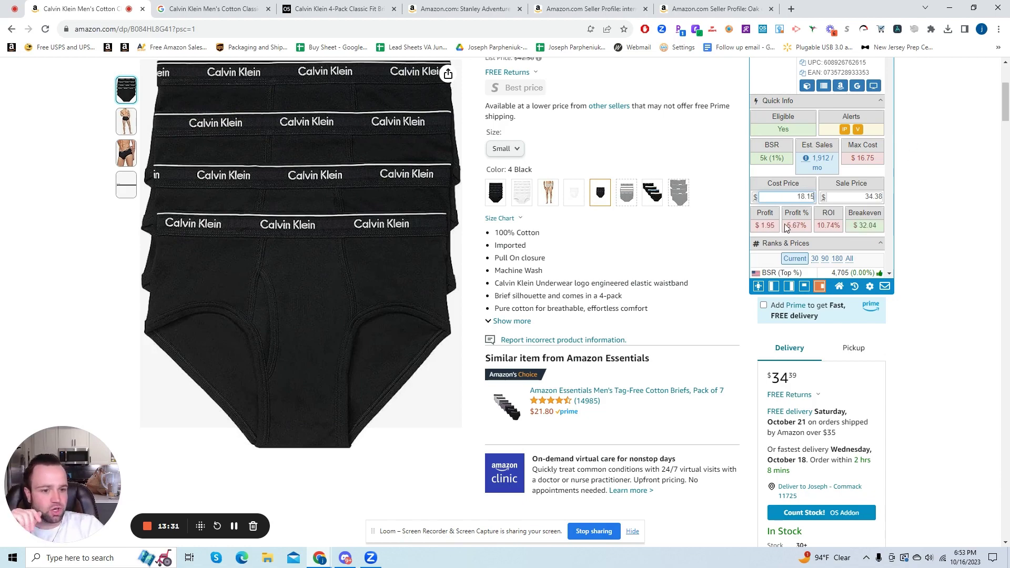
{"action": "scroll", "coordinate": [178, 294], "scroll_direction": "up", "scroll_amount": 4}
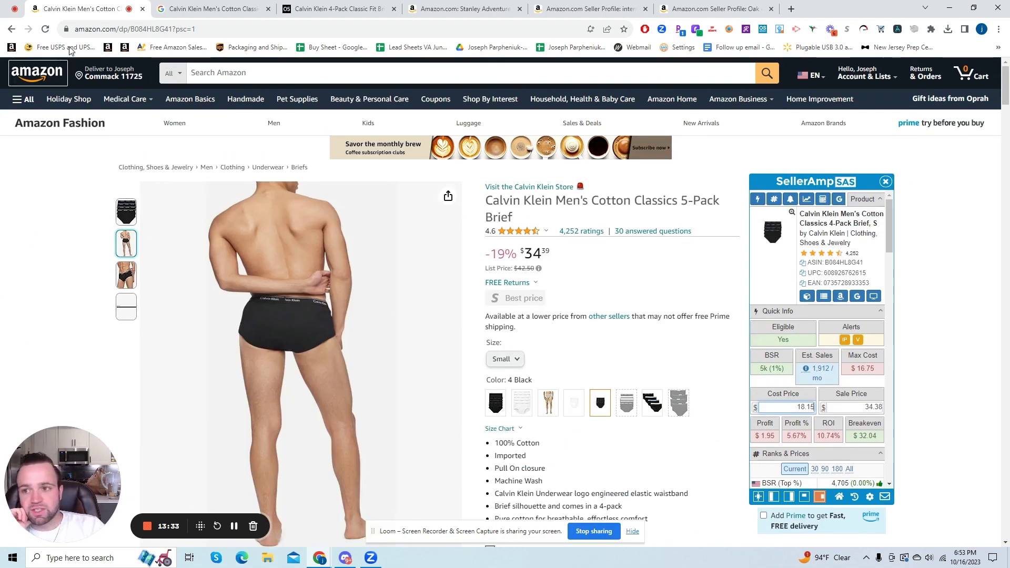
{"action": "left_click", "coordinate": [11, 30]}
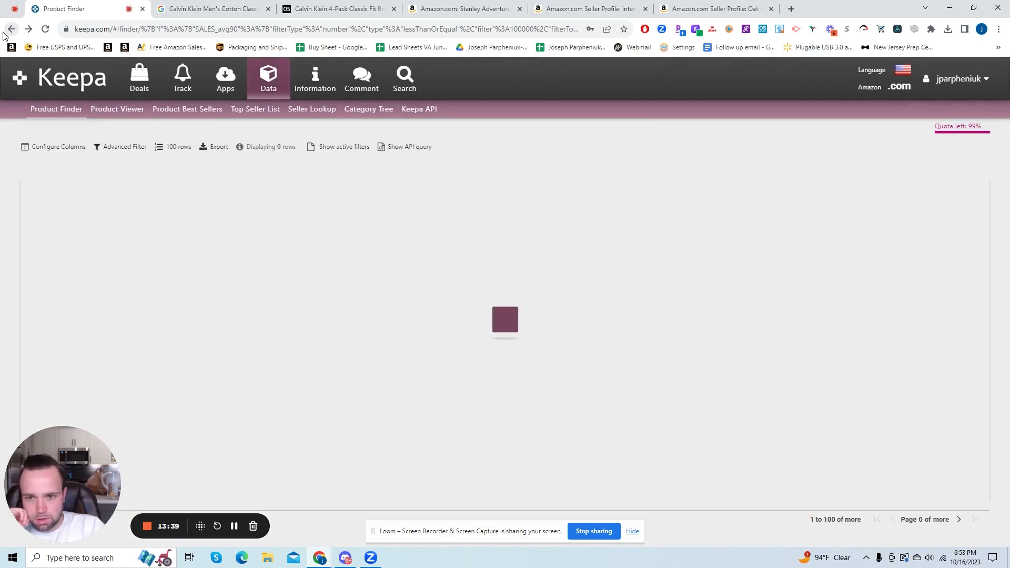
Step: Open the Nike Men's Revolution 5 Running Shoe's Keepa details and its Amazon listing
{"action": "scroll", "coordinate": [110, 294], "scroll_direction": "down", "scroll_amount": 1}
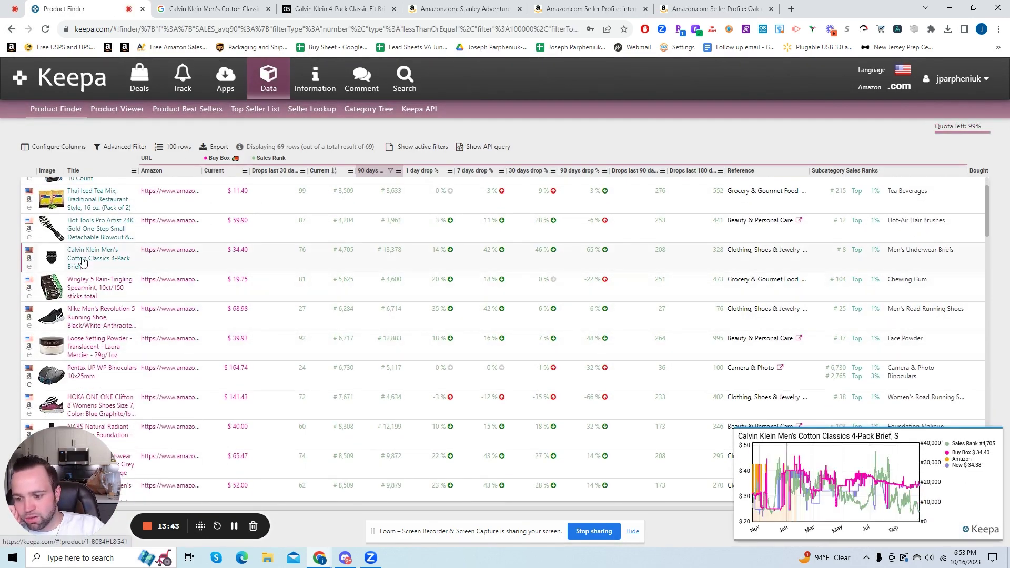
{"action": "mouse_move", "coordinate": [90, 292]}
{"action": "scroll", "coordinate": [89, 310], "scroll_direction": "down", "scroll_amount": 2}
{"action": "scroll", "coordinate": [90, 273], "scroll_direction": "up", "scroll_amount": 1}
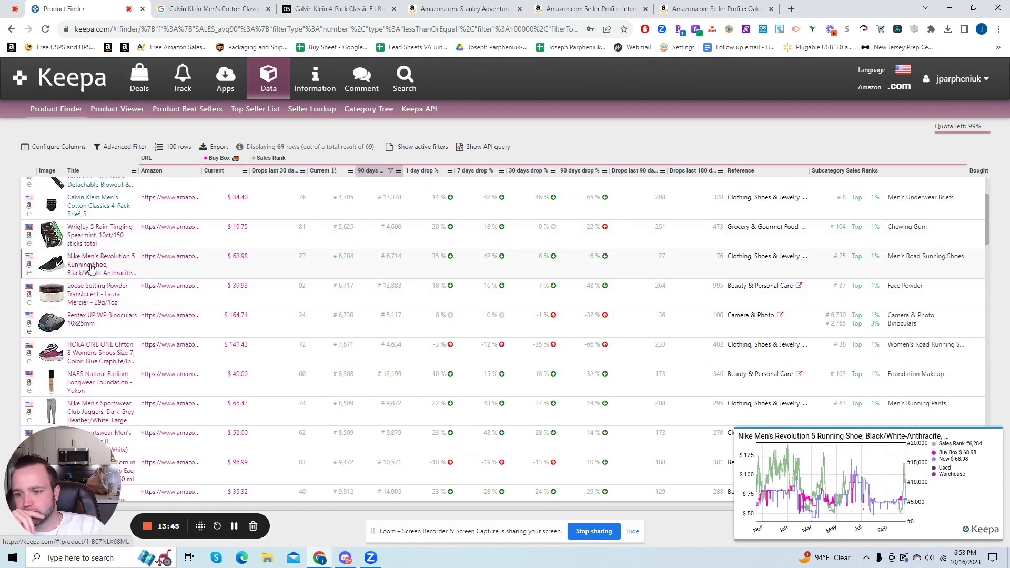
{"action": "left_click", "coordinate": [91, 267]}
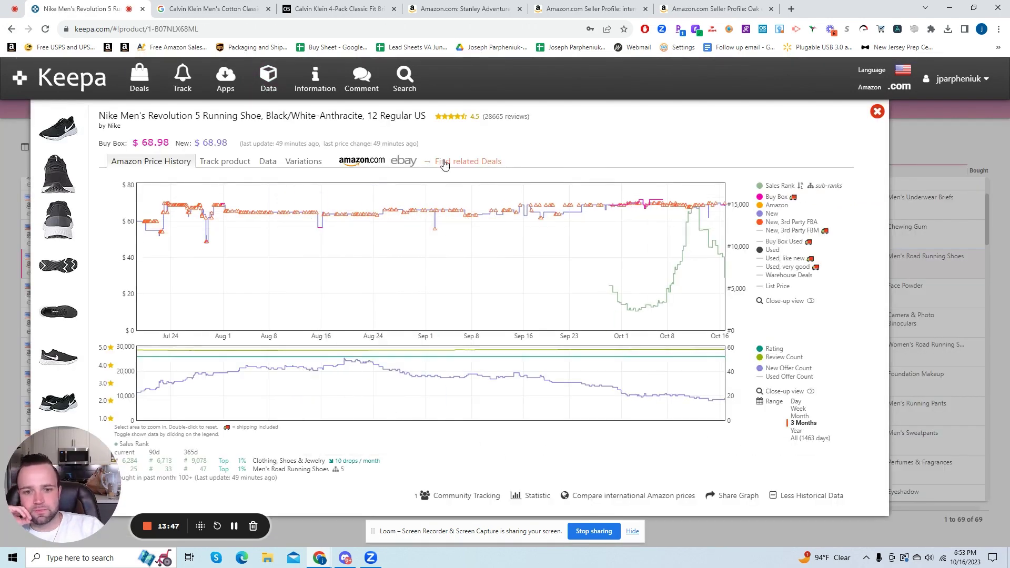
{"action": "left_click", "coordinate": [349, 163]}
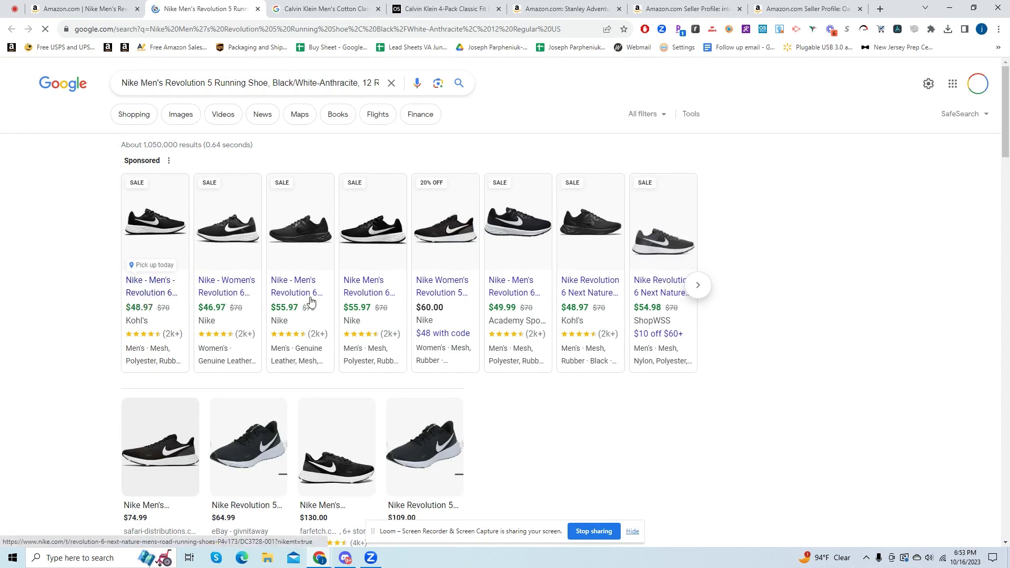
Step: Compare Google's retailer prices for the Revolution 5, including Kohl's $48.97, and check the unavailable nike.com listing
{"action": "mouse_move", "coordinate": [149, 288]}
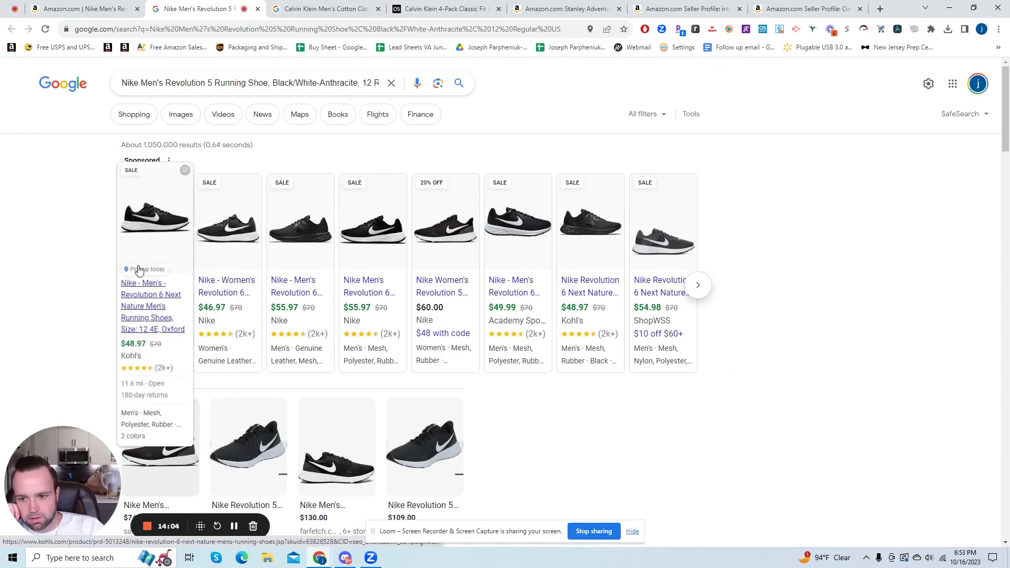
{"action": "left_click", "coordinate": [79, 8]}
{"action": "left_click", "coordinate": [227, 8]}
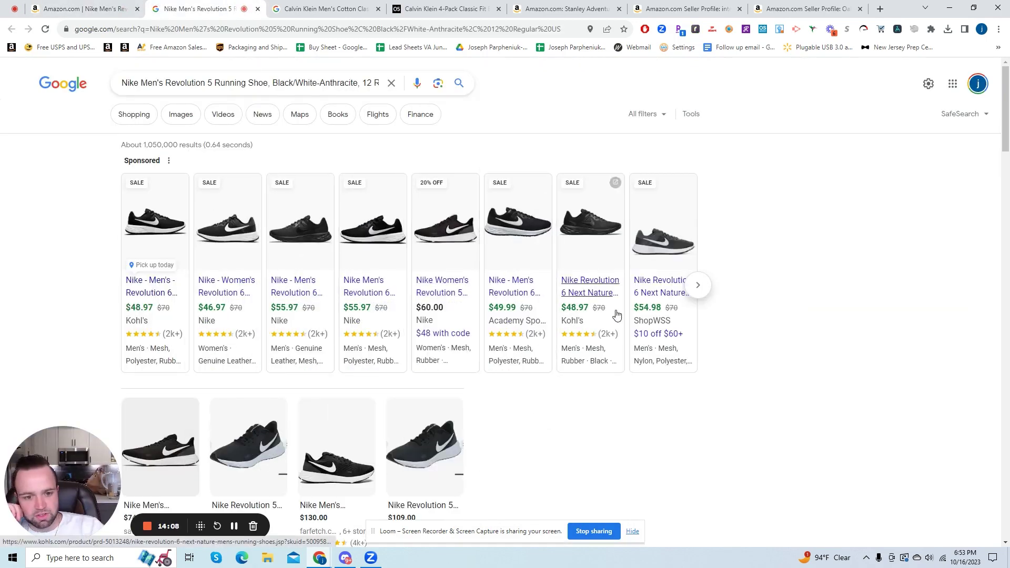
{"action": "scroll", "coordinate": [312, 349], "scroll_direction": "down", "scroll_amount": 20}
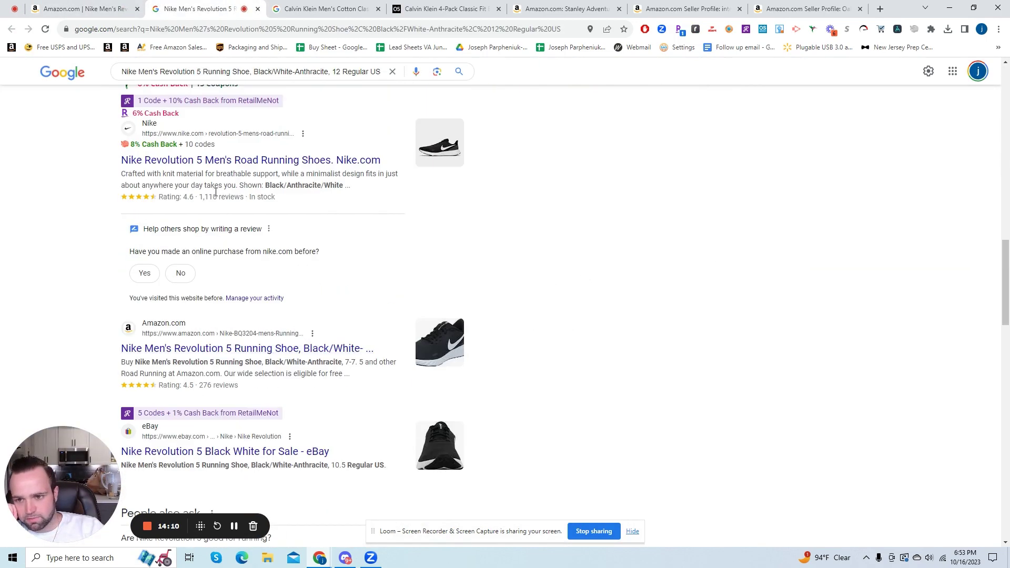
{"action": "left_click", "coordinate": [226, 160]}
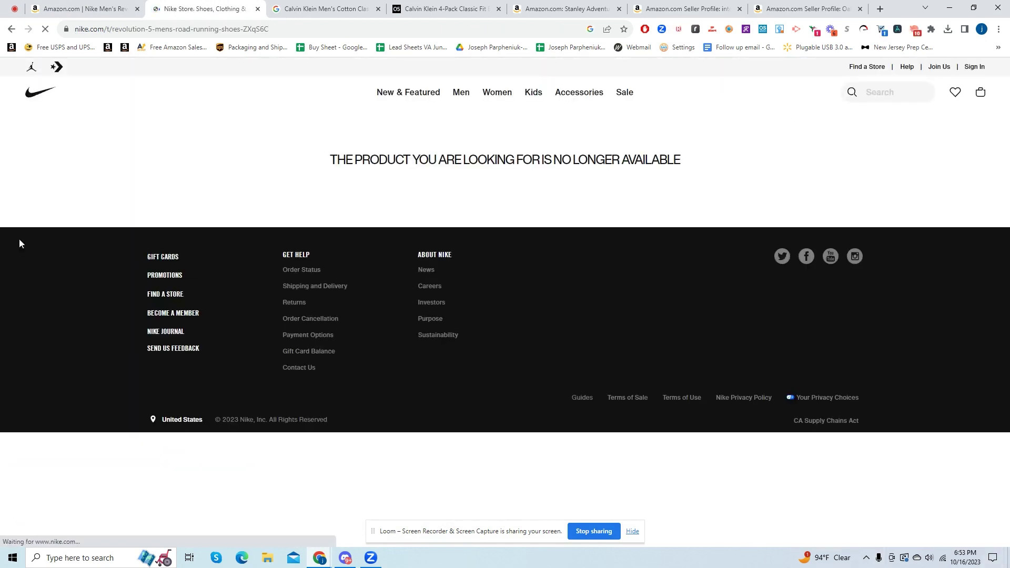
{"action": "left_click", "coordinate": [257, 9]}
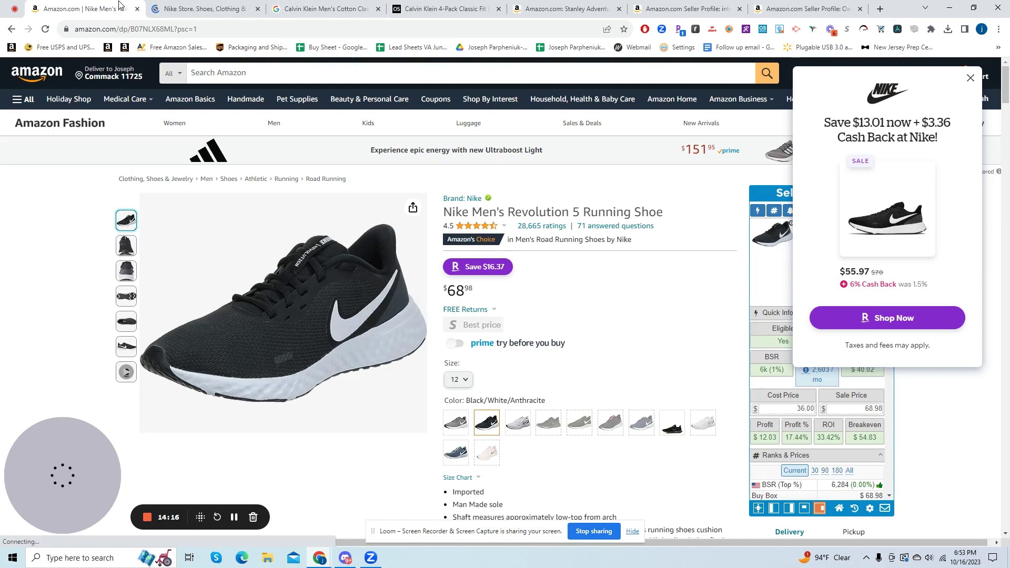
Step: Dismiss the Rakuten cashback popup and review the shoe's SellerAmp profit and offers
{"action": "left_click", "coordinate": [971, 79]}
{"action": "scroll", "coordinate": [830, 328], "scroll_direction": "down", "scroll_amount": 2}
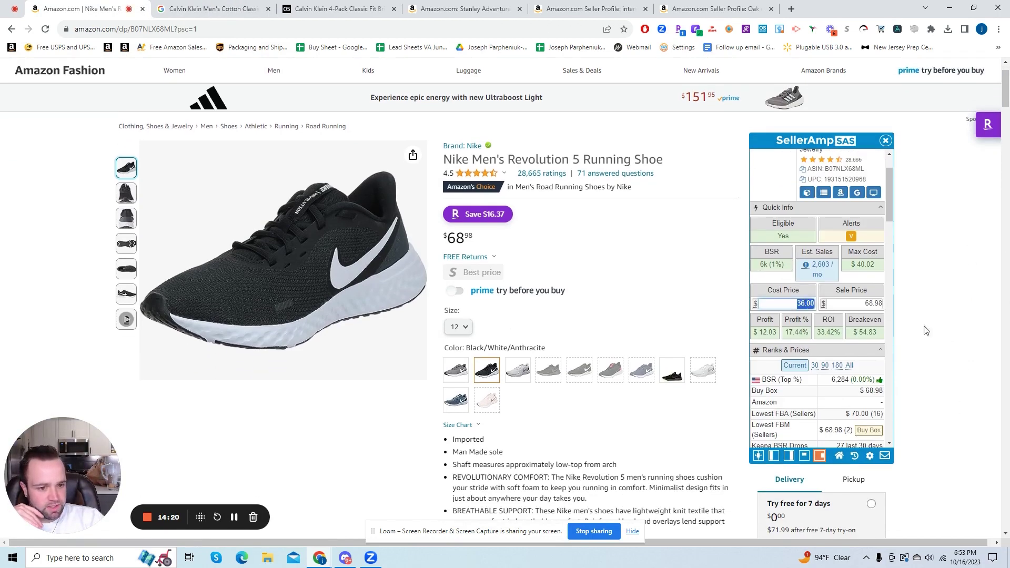
{"action": "scroll", "coordinate": [979, 331], "scroll_direction": "down", "scroll_amount": 3}
{"action": "scroll", "coordinate": [850, 229], "scroll_direction": "down", "scroll_amount": 5}
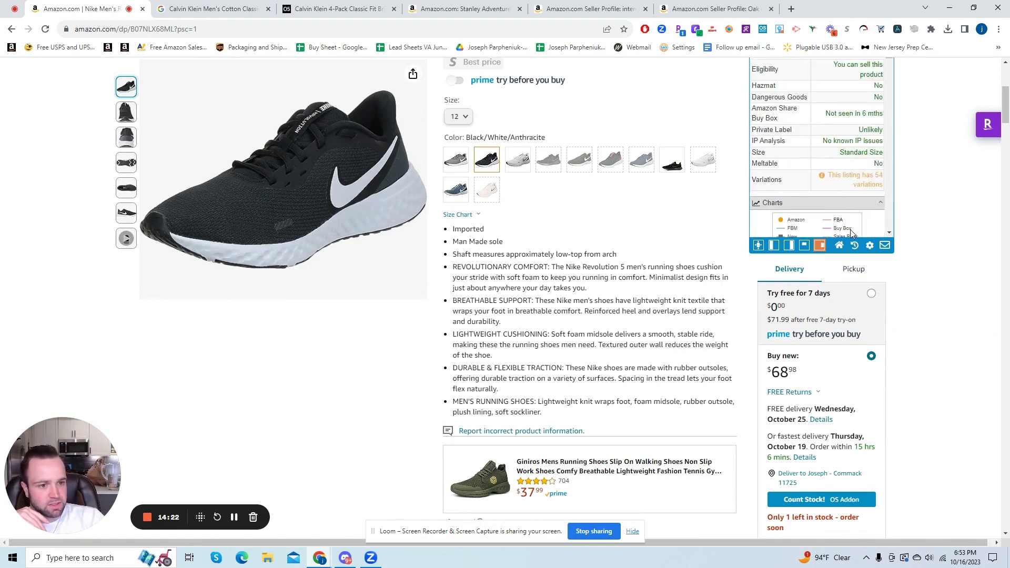
{"action": "scroll", "coordinate": [921, 245], "scroll_direction": "down", "scroll_amount": 1}
{"action": "scroll", "coordinate": [833, 228], "scroll_direction": "down", "scroll_amount": 10}
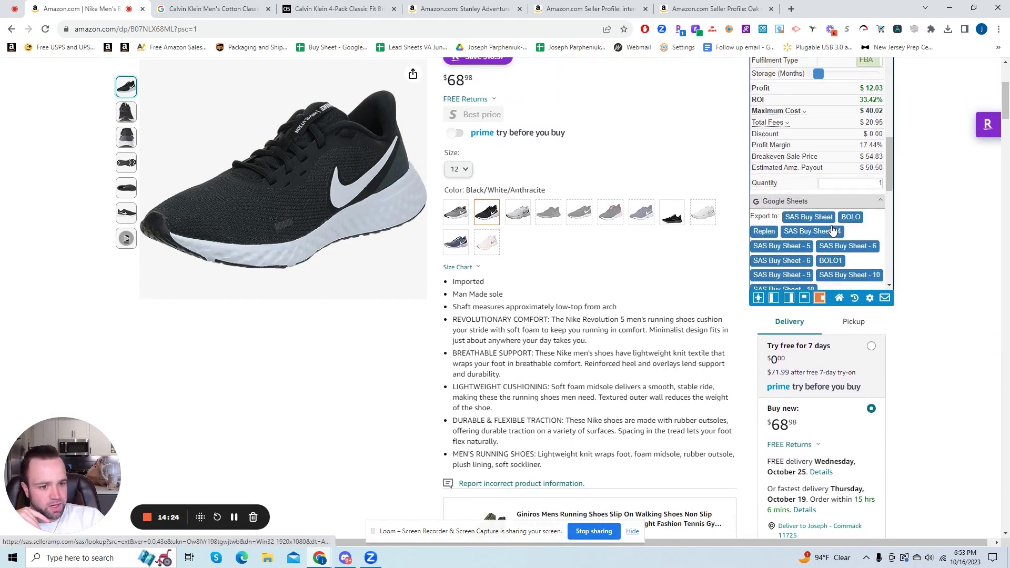
{"action": "scroll", "coordinate": [833, 228], "scroll_direction": "down", "scroll_amount": 5}
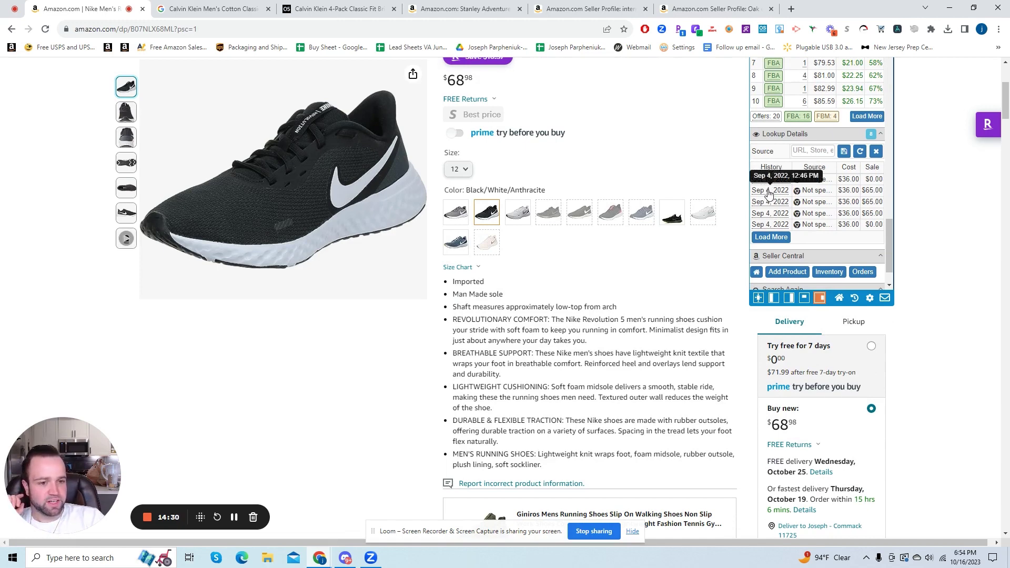
Step: Return to the Revolution 5 Keepa page showing the $68.98 Buy Box
{"action": "scroll", "coordinate": [782, 226], "scroll_direction": "up", "scroll_amount": 1}
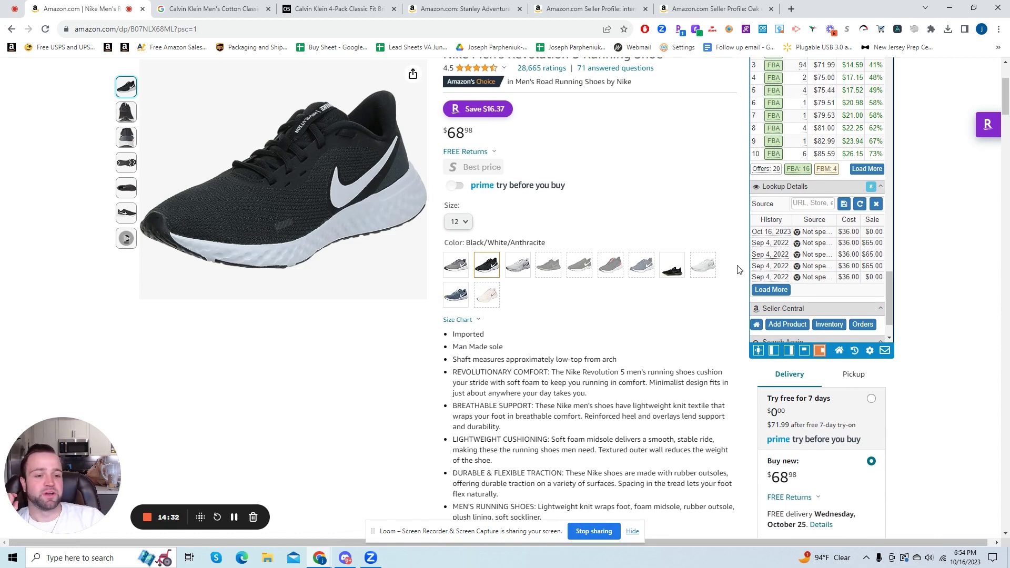
{"action": "scroll", "coordinate": [795, 293], "scroll_direction": "up", "scroll_amount": 3}
{"action": "scroll", "coordinate": [827, 287], "scroll_direction": "down", "scroll_amount": 4}
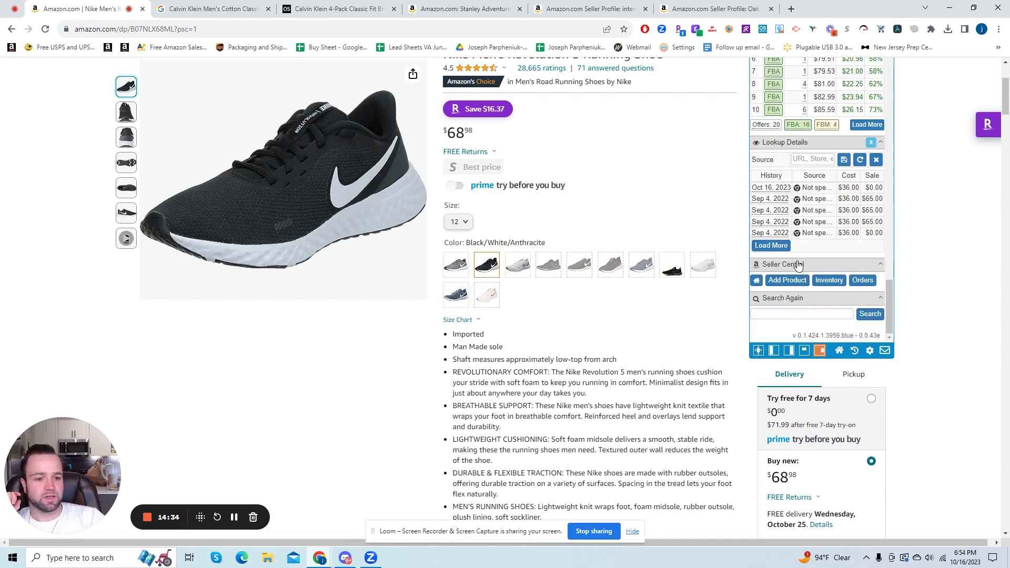
{"action": "scroll", "coordinate": [842, 236], "scroll_direction": "up", "scroll_amount": 5}
{"action": "scroll", "coordinate": [156, 67], "scroll_direction": "up", "scroll_amount": 3}
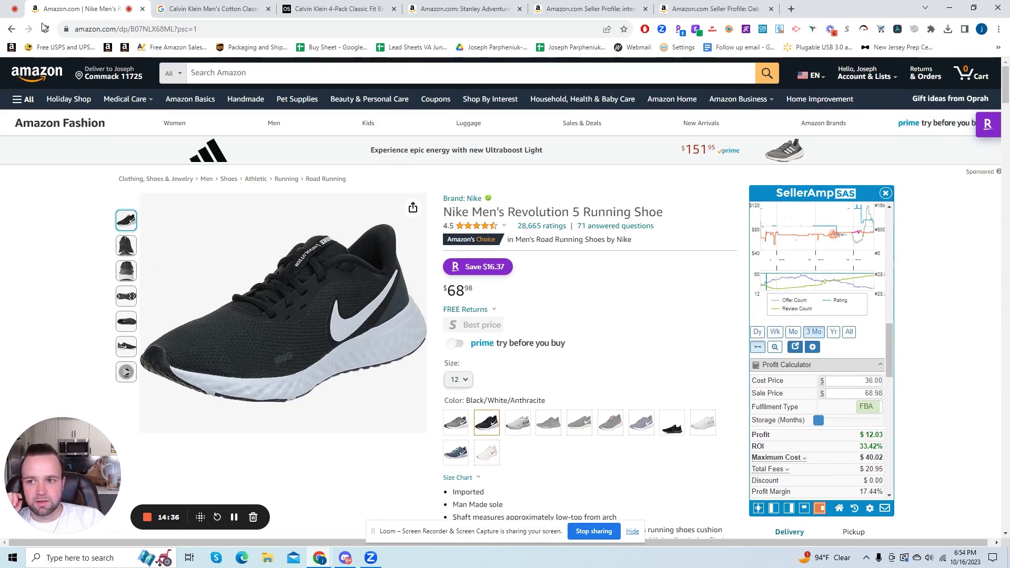
{"action": "left_click", "coordinate": [10, 28]}
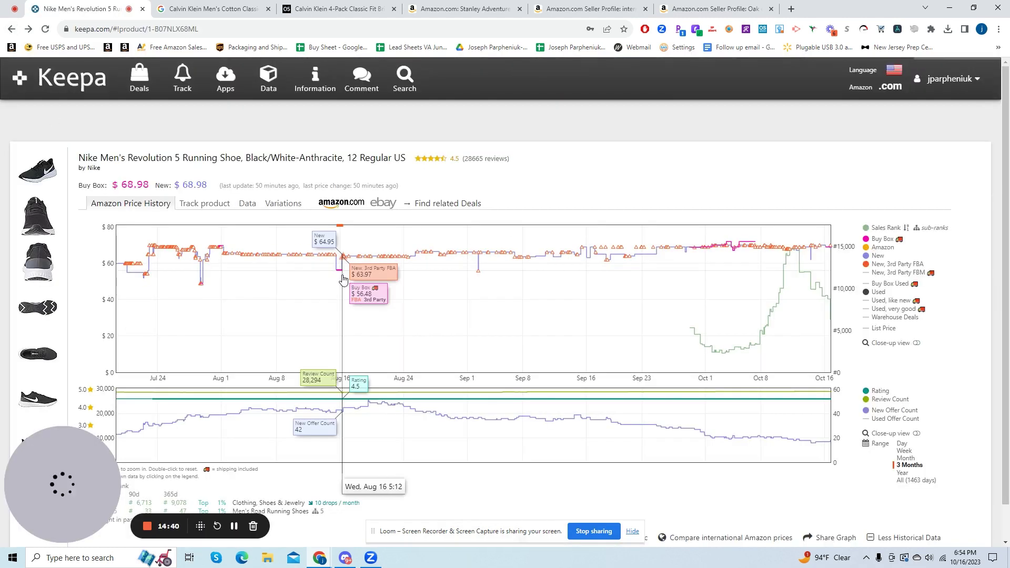
Step: Back in Product Finder, view the Loose Setting Powder's one-year price history
{"action": "key", "text": "alt+Left"}
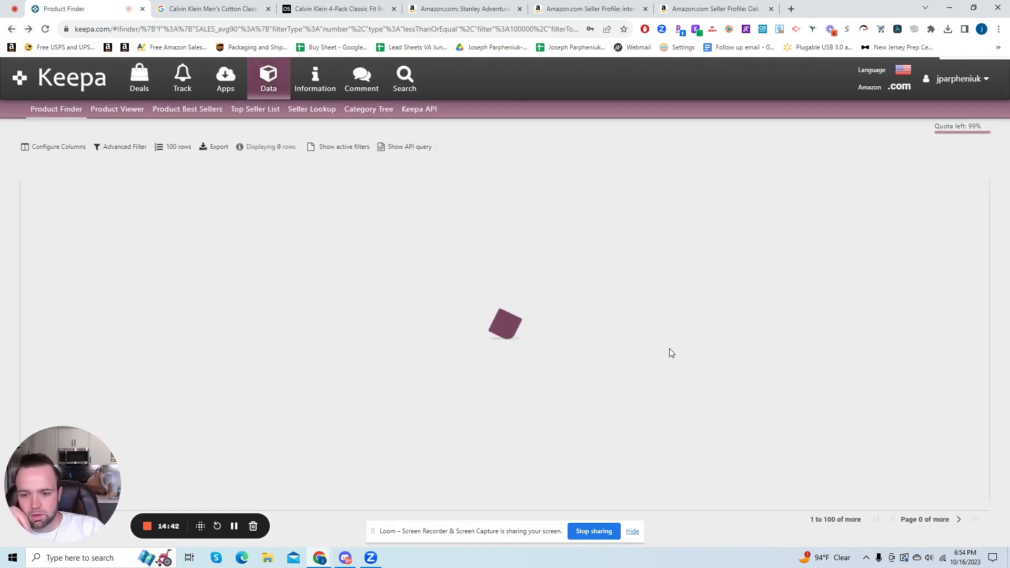
{"action": "scroll", "coordinate": [101, 357], "scroll_direction": "down", "scroll_amount": 3}
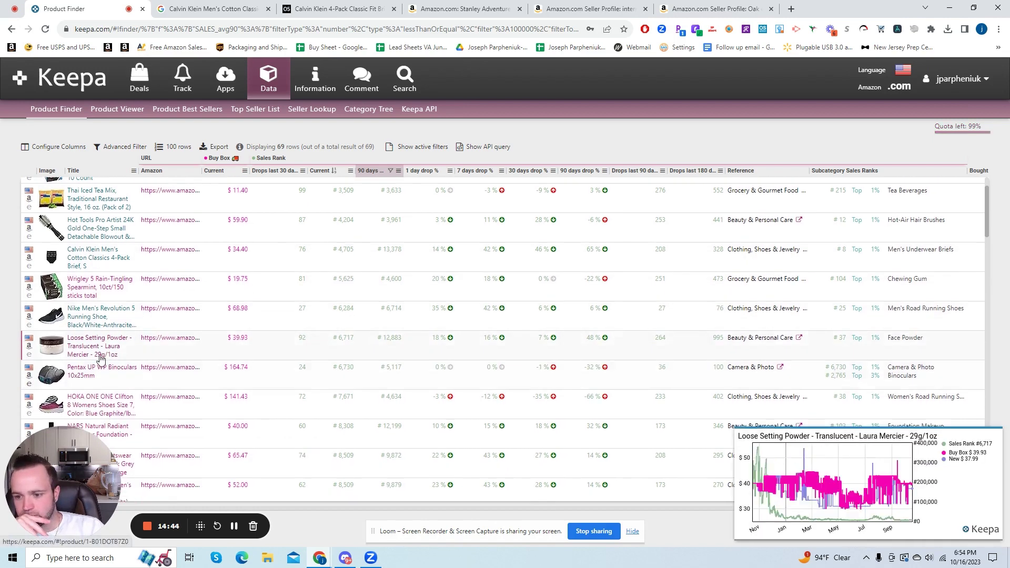
{"action": "scroll", "coordinate": [101, 316], "scroll_direction": "down", "scroll_amount": 2}
{"action": "left_click", "coordinate": [106, 241]}
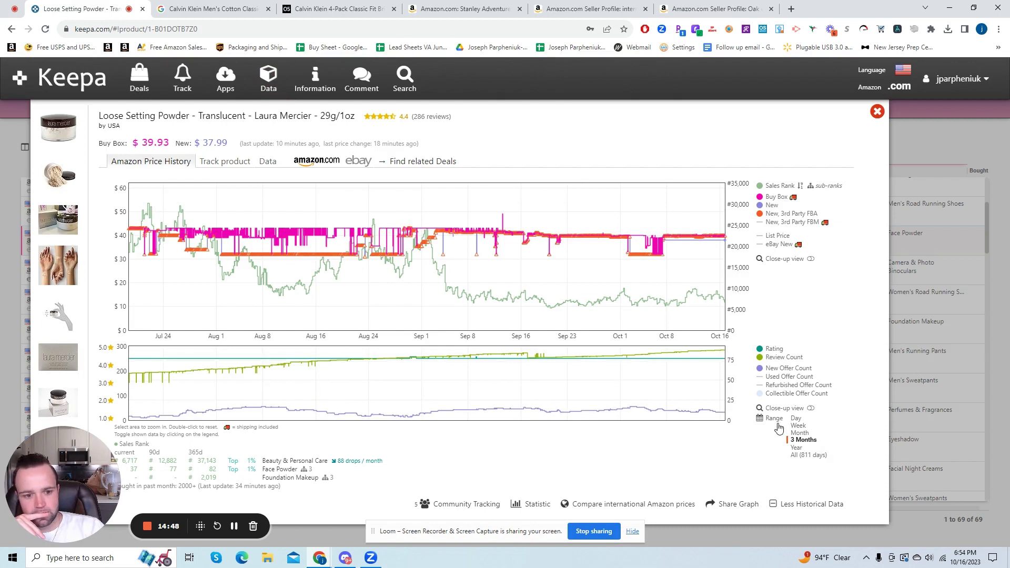
{"action": "left_click", "coordinate": [796, 447]}
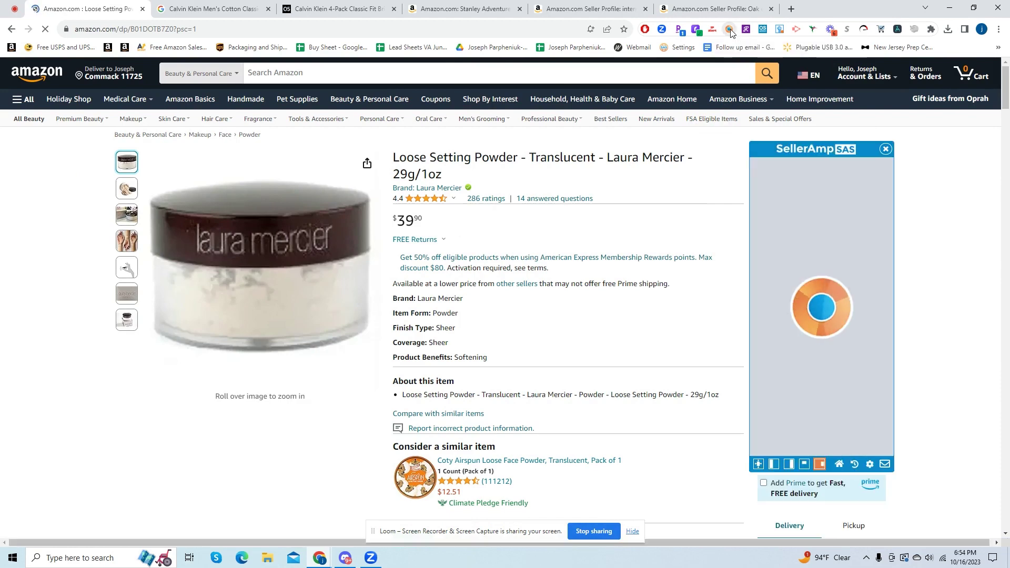
Step: Search Google for the powder via SellerAmp, noting Sephora and Ulta at $24.00, and open lauramercier.com
{"action": "left_click", "coordinate": [730, 29]}
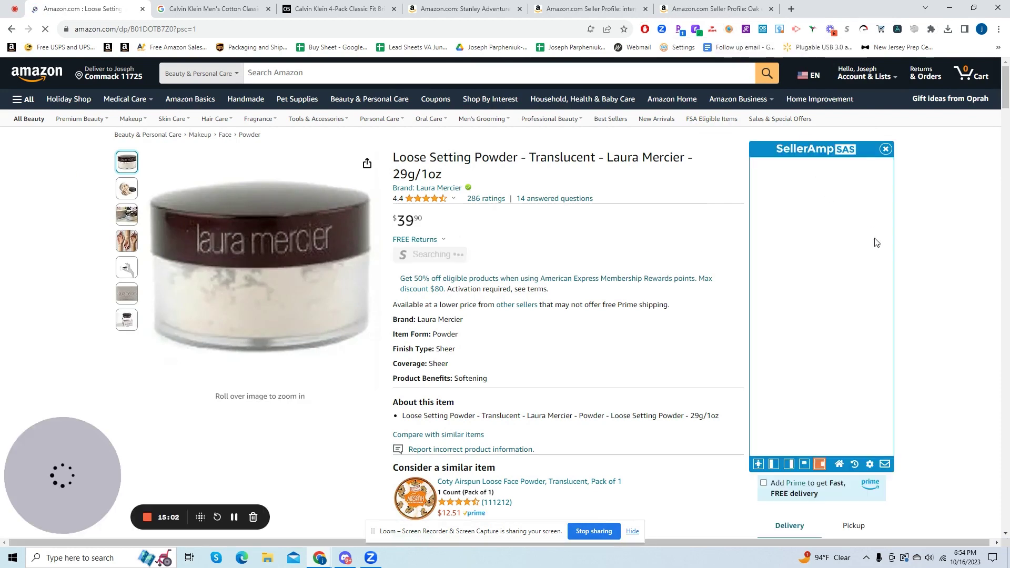
{"action": "left_click", "coordinate": [859, 265]}
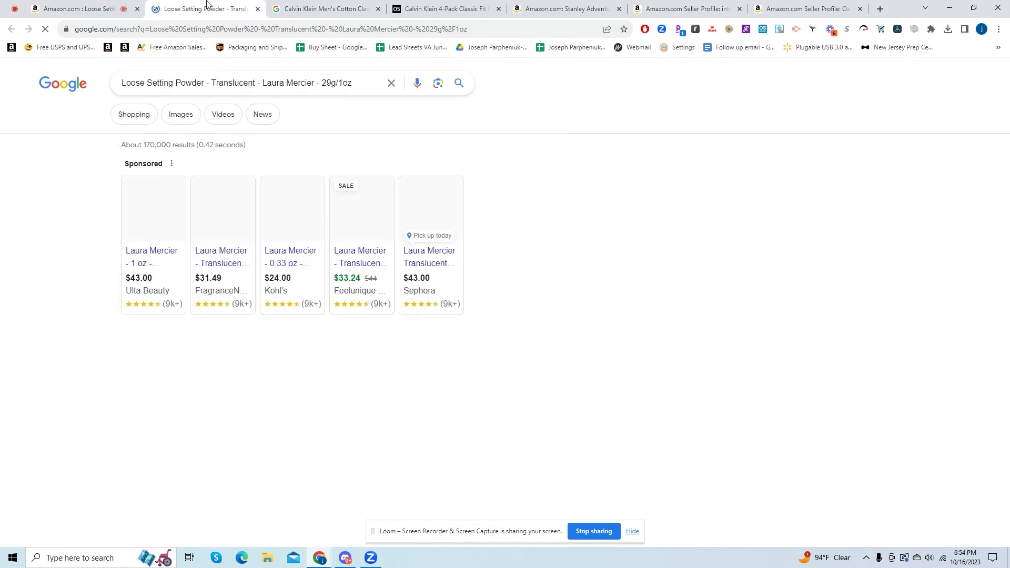
{"action": "scroll", "coordinate": [220, 223], "scroll_direction": "down", "scroll_amount": 1}
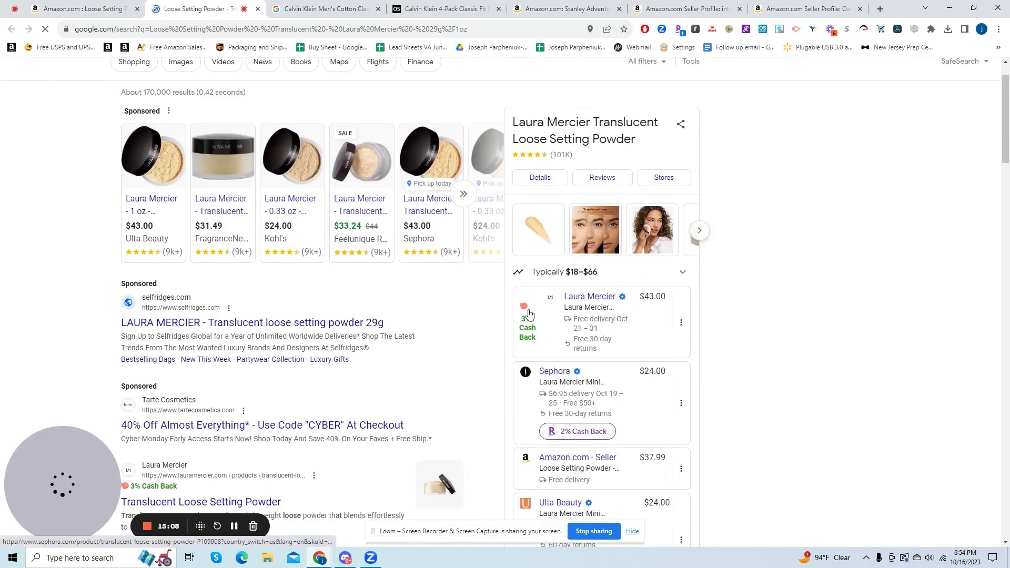
{"action": "scroll", "coordinate": [479, 310], "scroll_direction": "down", "scroll_amount": 5}
{"action": "scroll", "coordinate": [266, 273], "scroll_direction": "down", "scroll_amount": 2}
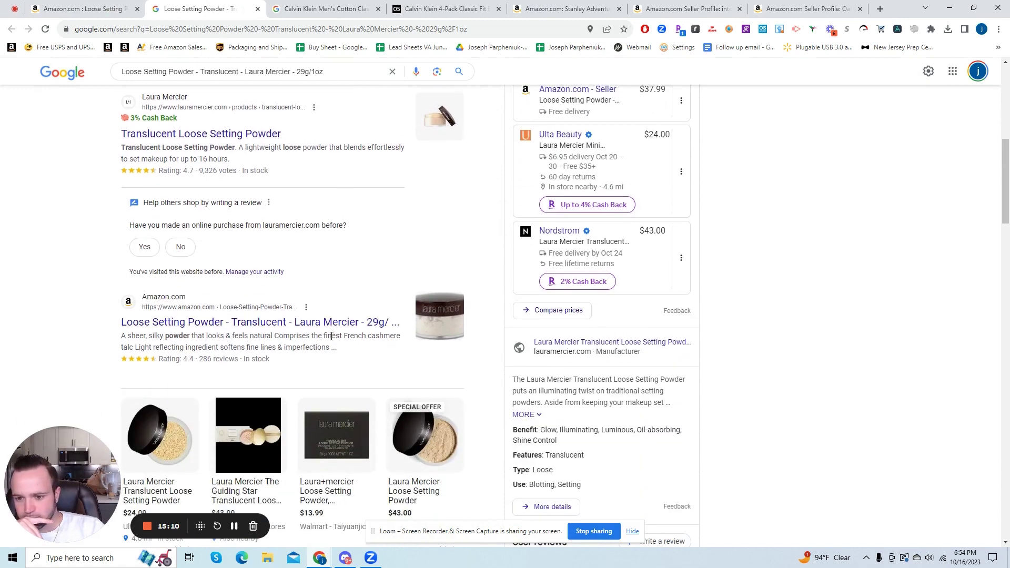
{"action": "scroll", "coordinate": [152, 297], "scroll_direction": "up", "scroll_amount": 2}
{"action": "left_click", "coordinate": [202, 240]}
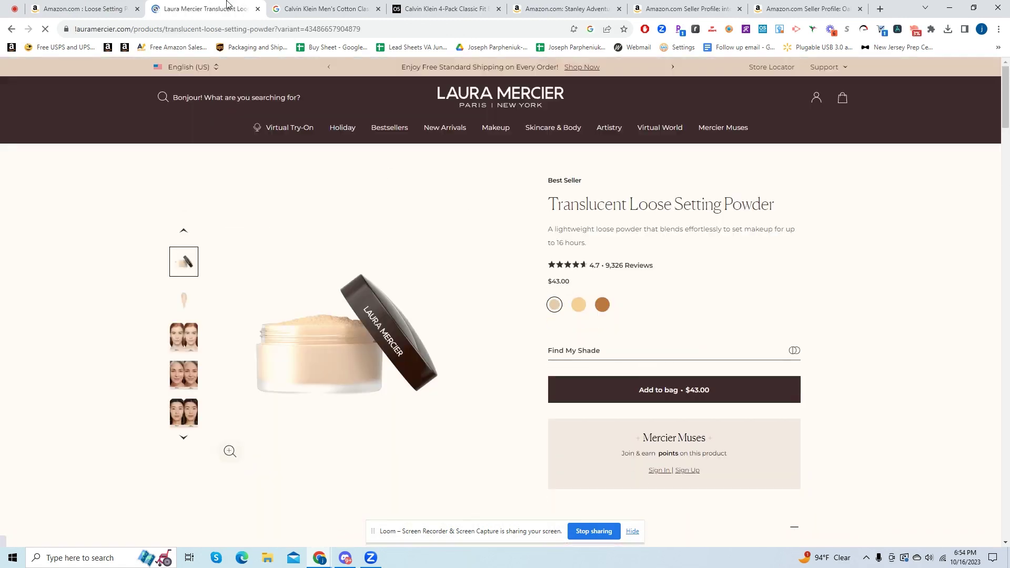
Step: Close the Laura Mercier and Calvin Klein Google search tabs, returning to the powder's Keepa page
{"action": "left_click", "coordinate": [66, 5]}
{"action": "left_click", "coordinate": [286, 9]}
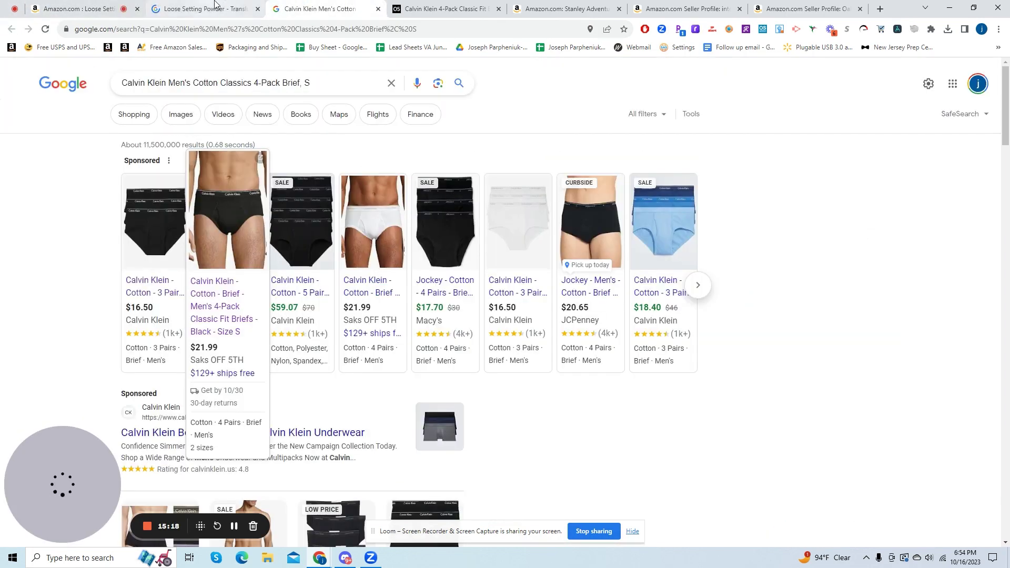
{"action": "left_click", "coordinate": [216, 6]}
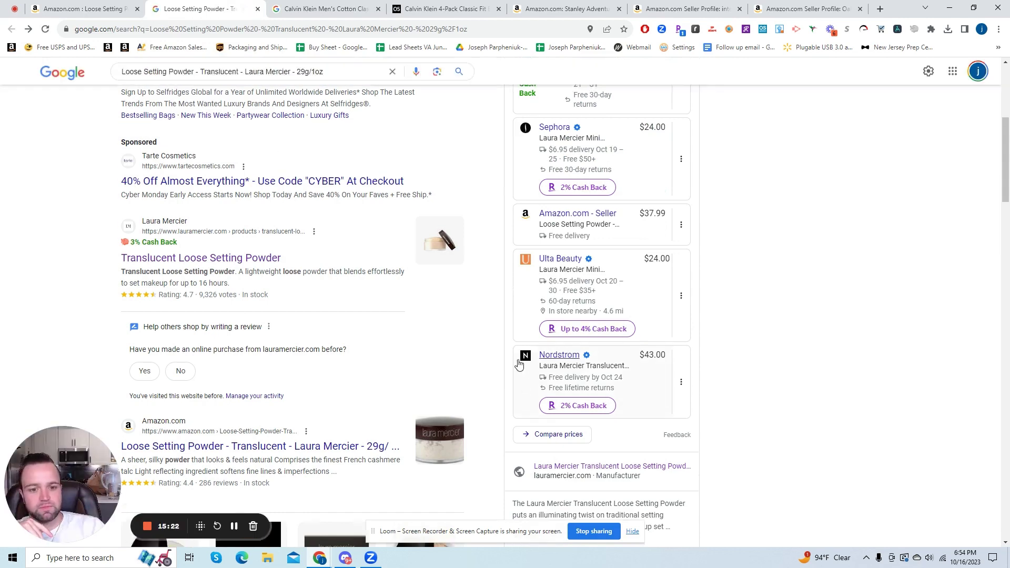
{"action": "scroll", "coordinate": [572, 359], "scroll_direction": "up", "scroll_amount": 2}
{"action": "scroll", "coordinate": [573, 358], "scroll_direction": "up", "scroll_amount": 4}
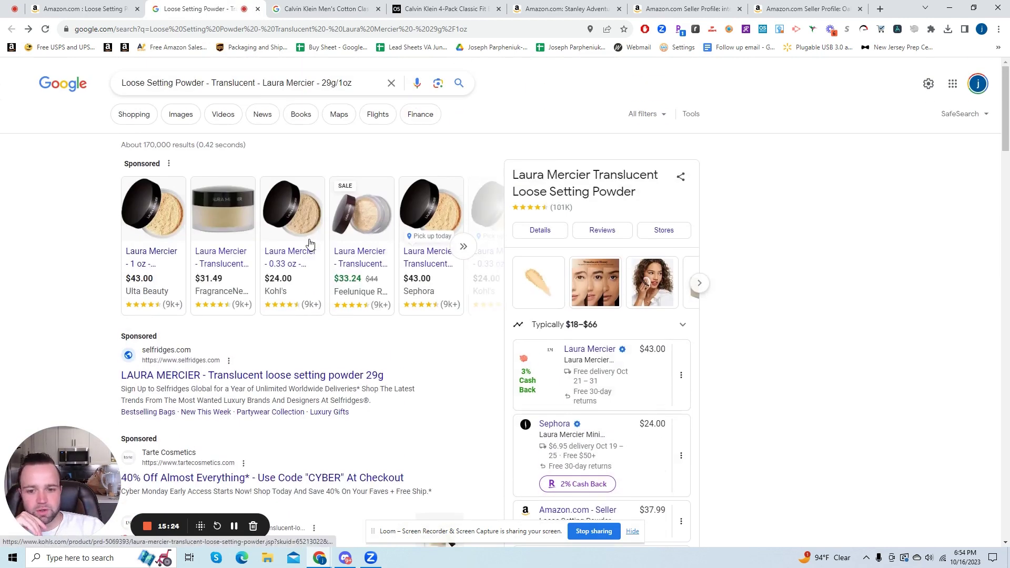
{"action": "left_click", "coordinate": [258, 9]}
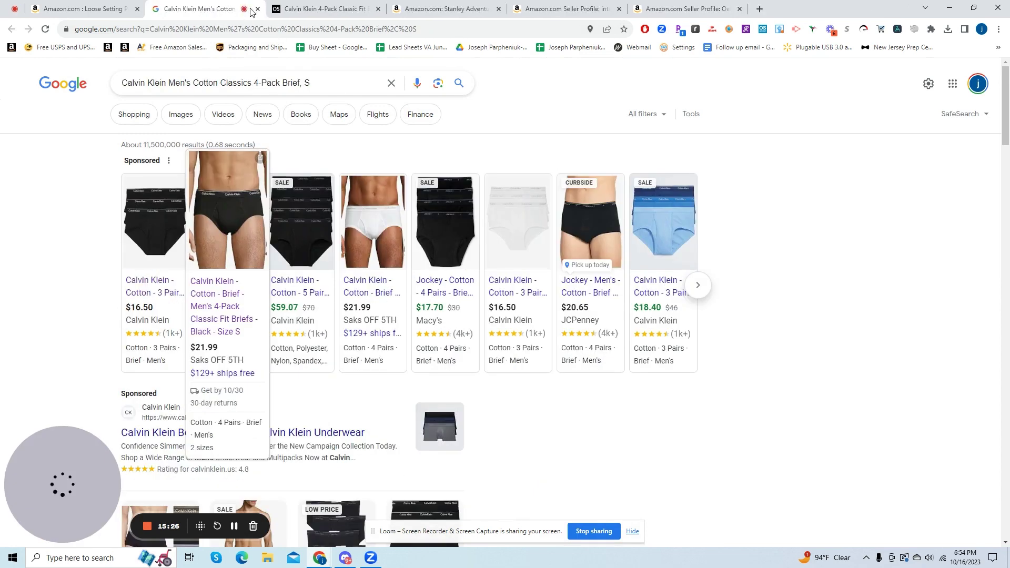
{"action": "left_click", "coordinate": [254, 10]}
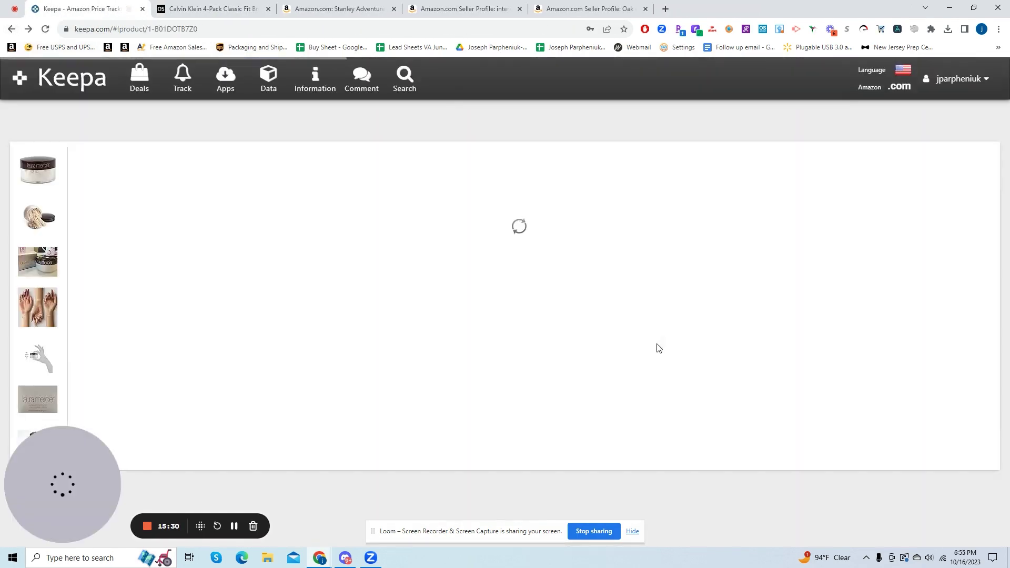
Step: Go back from the Loose Setting Powder page to the 69-product Product Finder list
{"action": "left_click", "coordinate": [7, 30]}
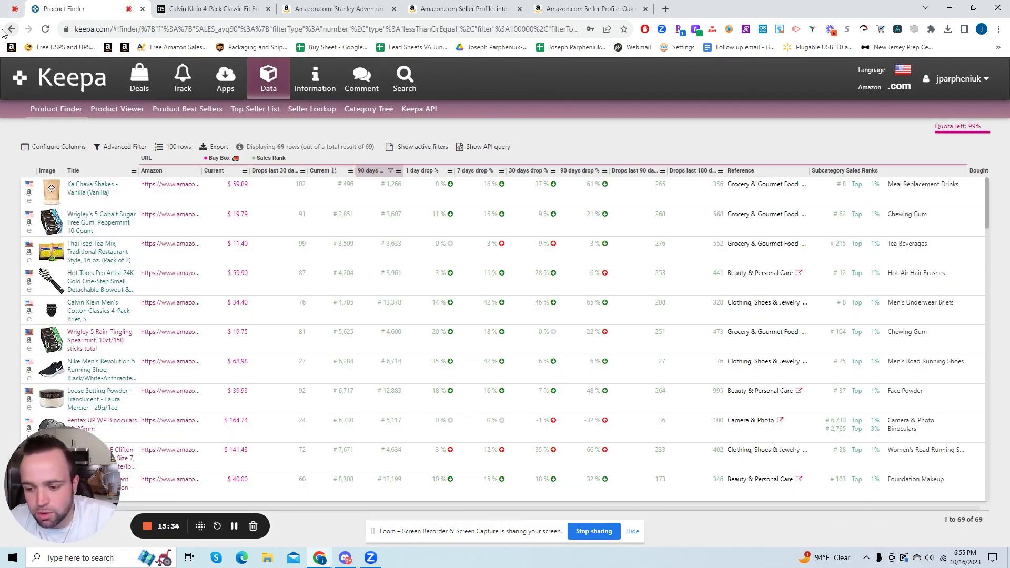